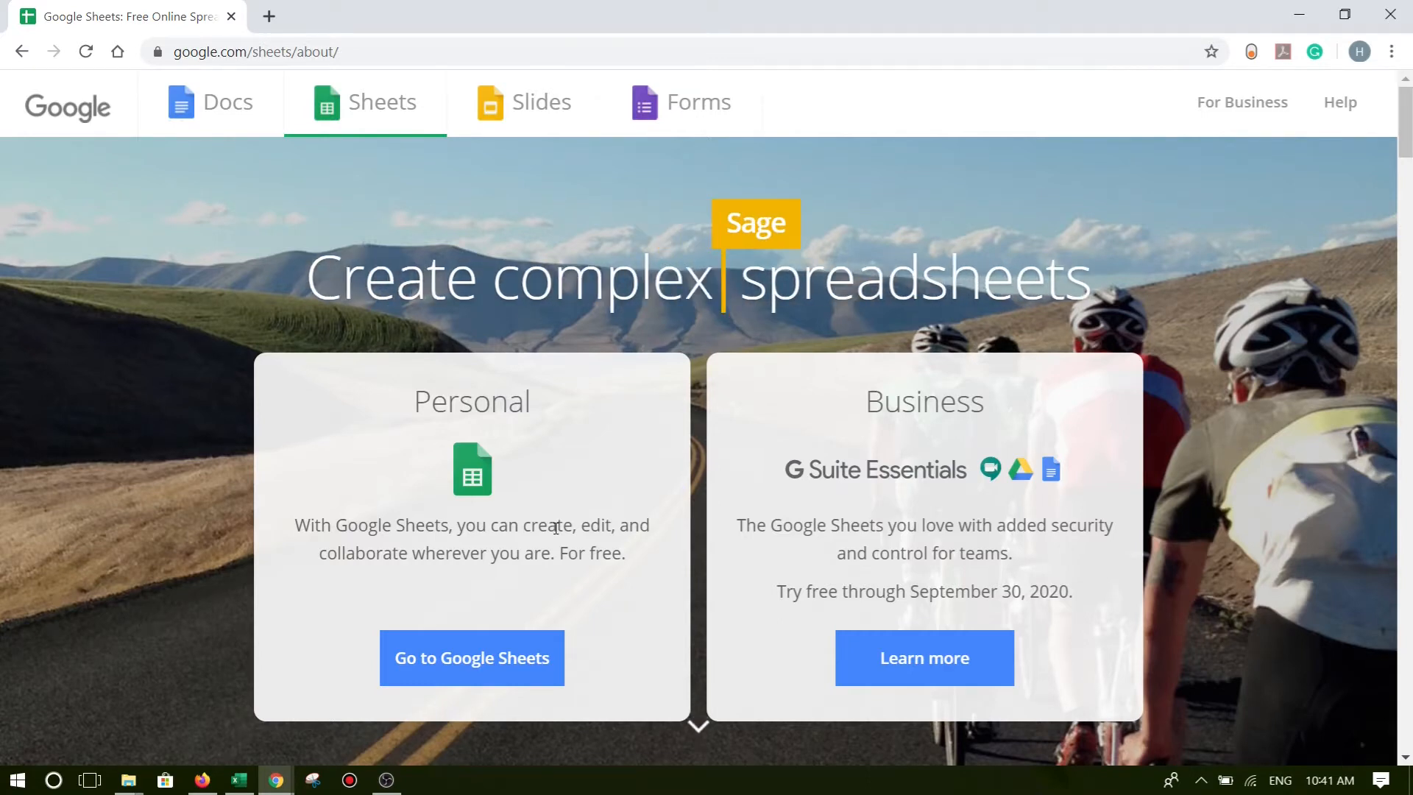
Open the "Adding Formulas" spreadsheet from the Google Sheets file list.
left_click(407, 682)
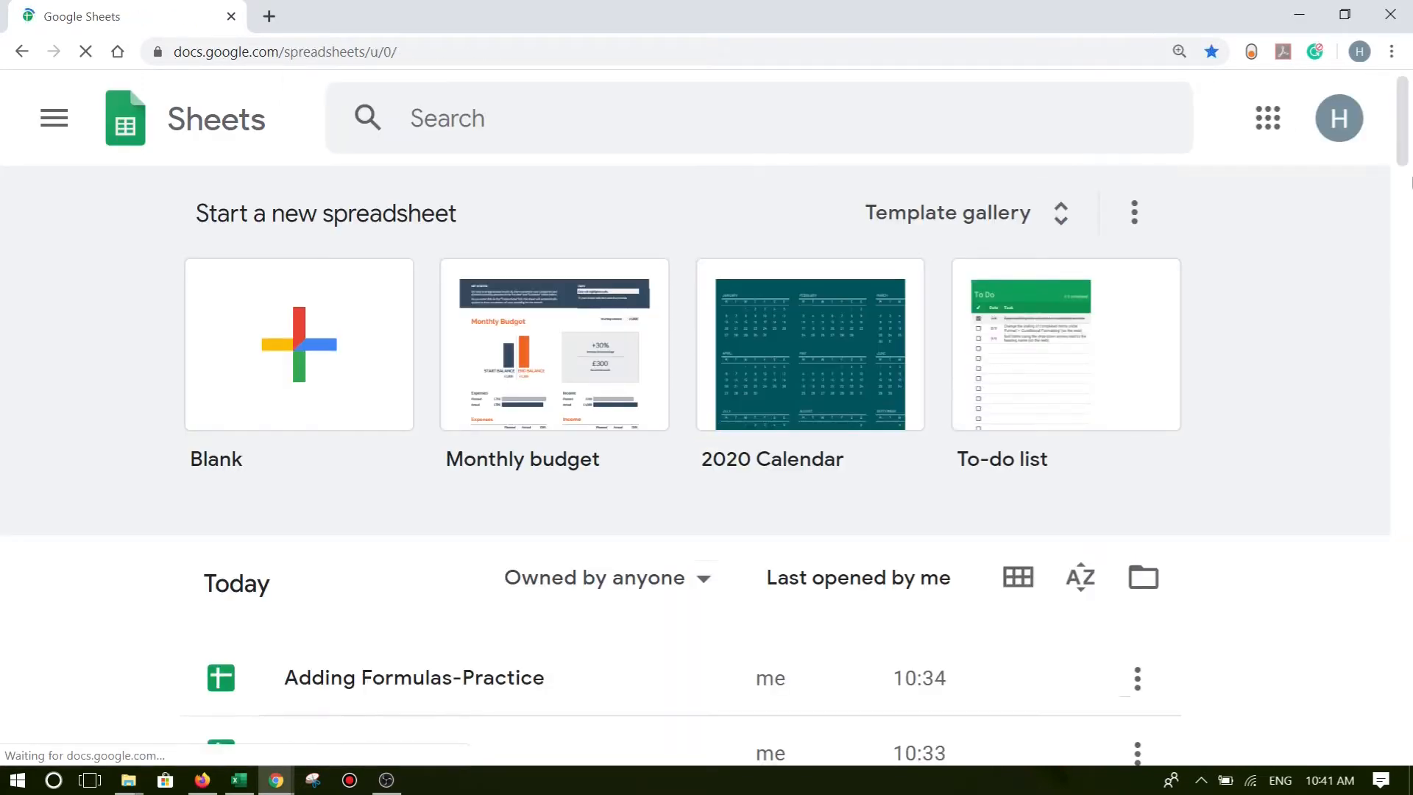
left_click_drag(1404, 152, 1403, 159)
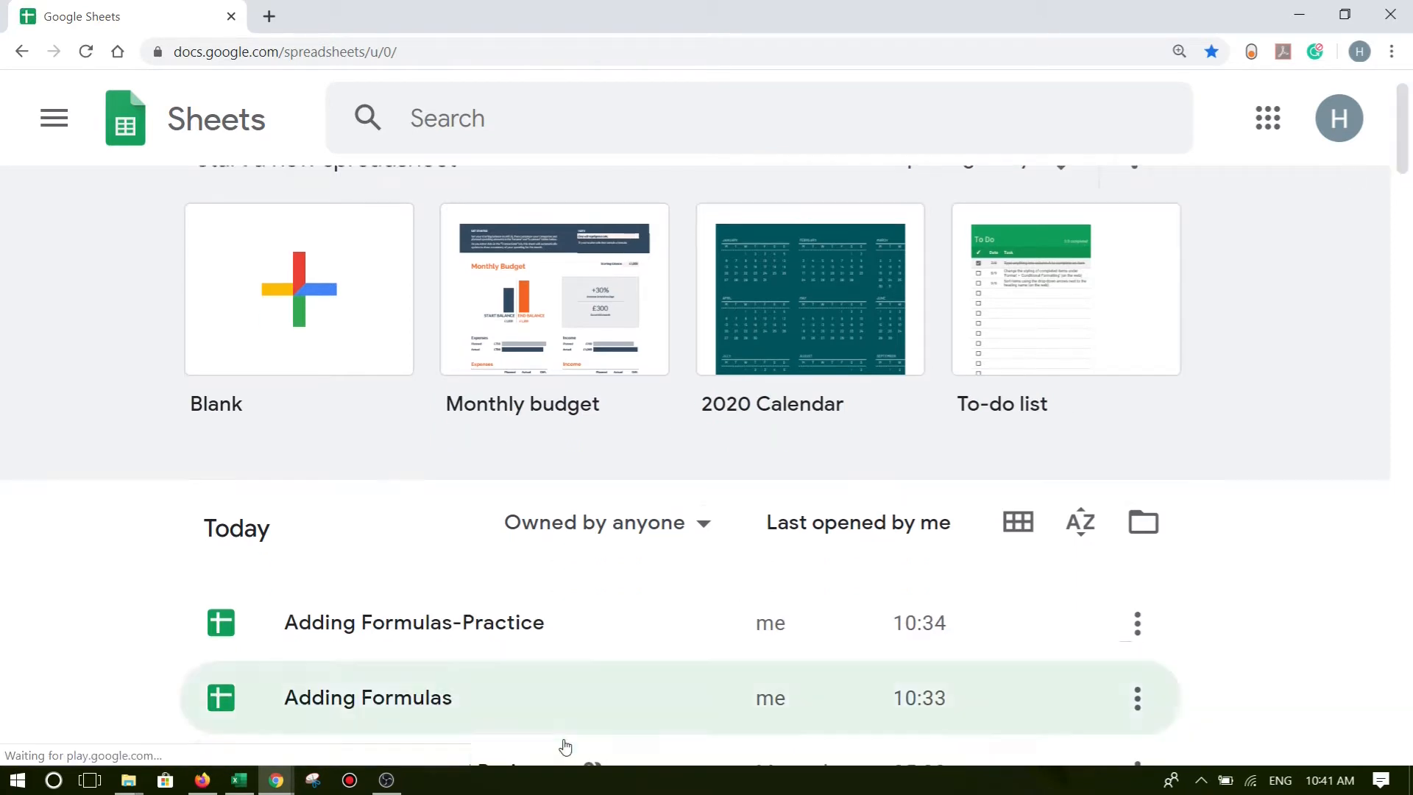
left_click(592, 698)
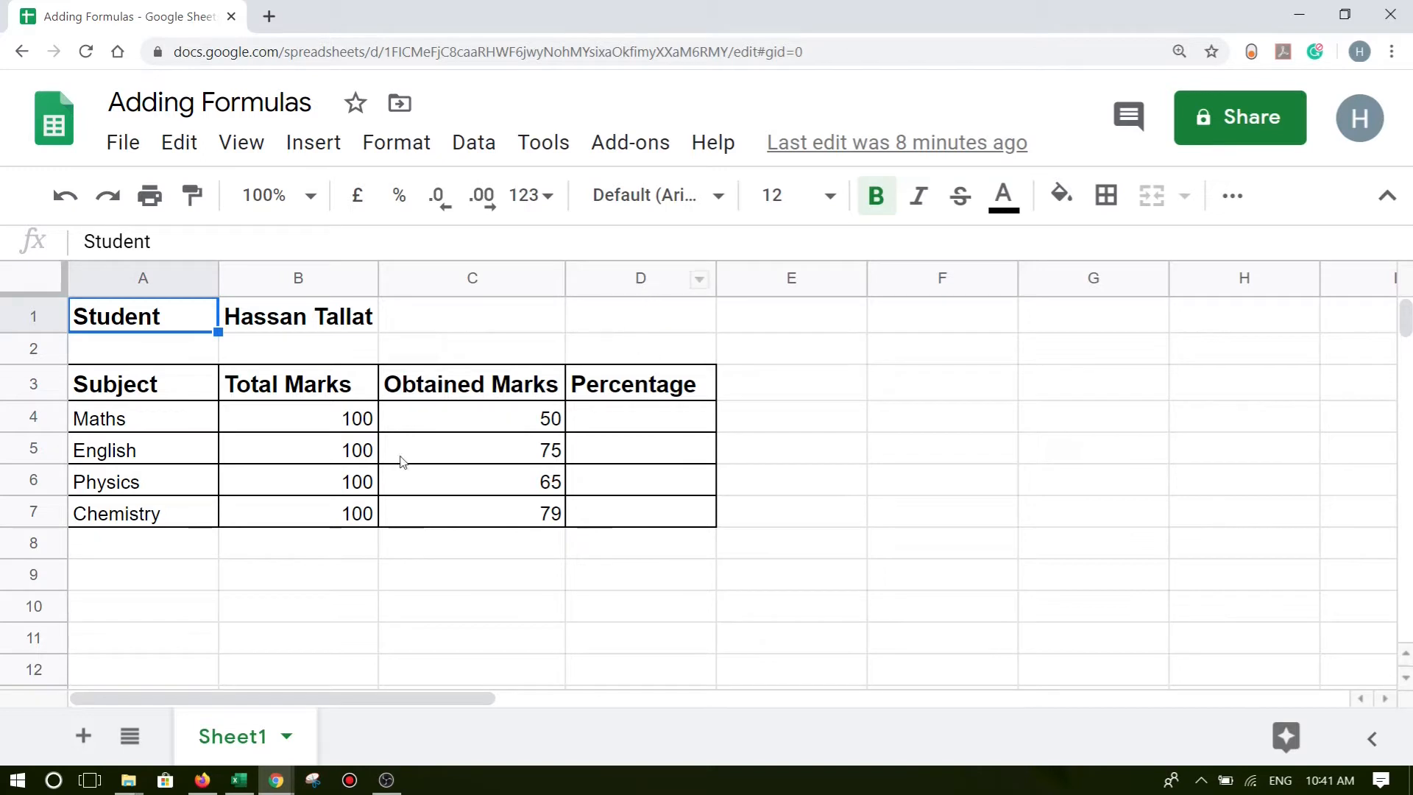
Begin a formula in the Maths row's Percentage cell, D4.
left_click(650, 426)
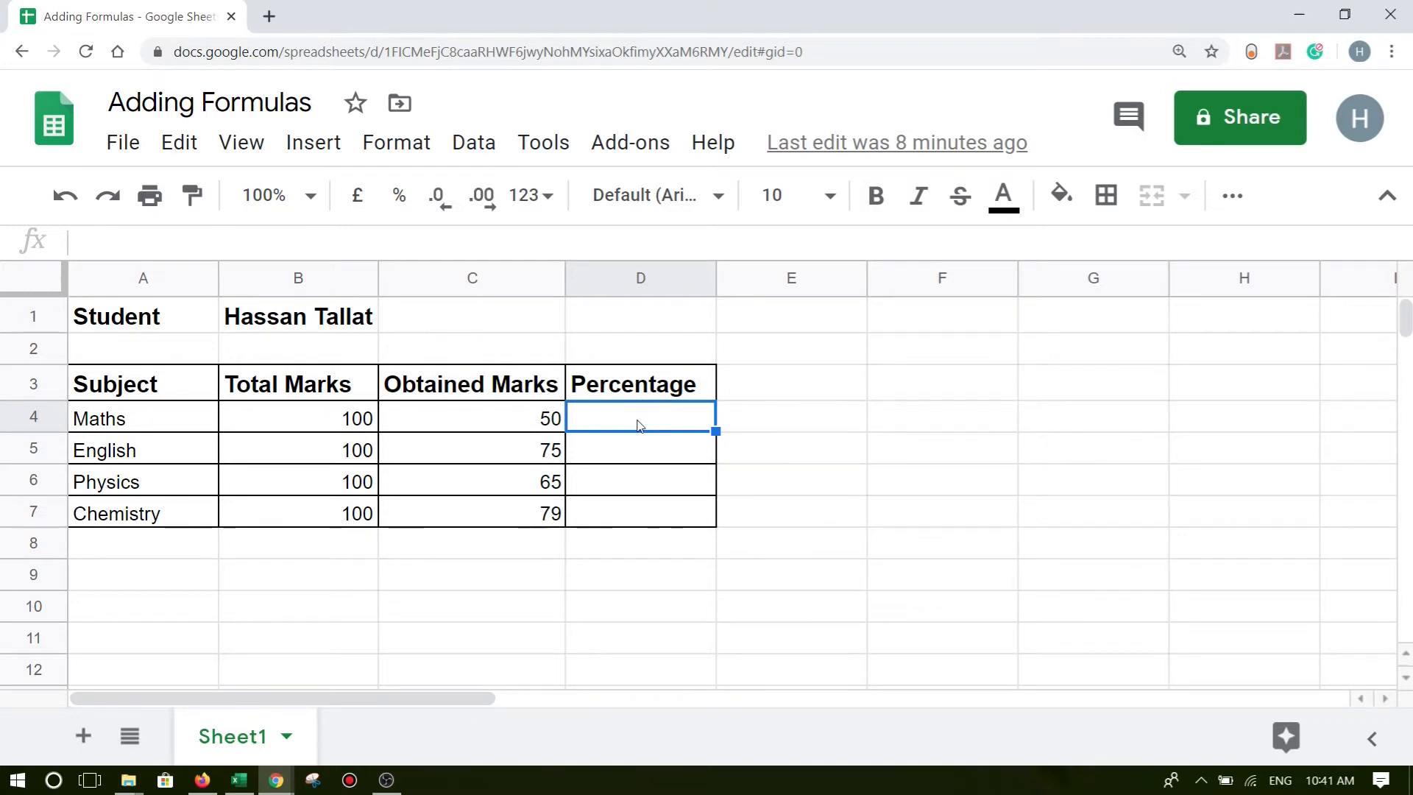
type("=")
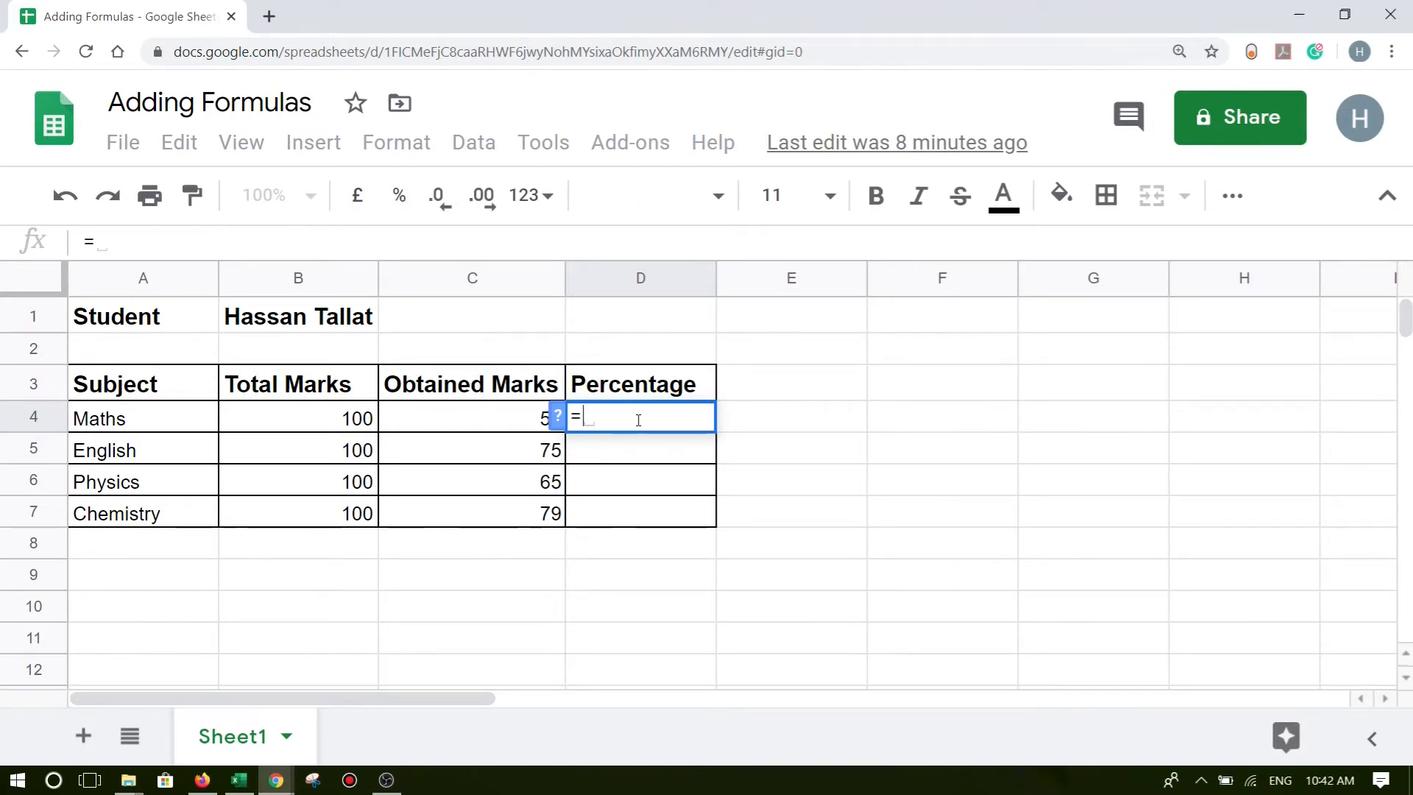
left_click(484, 420)
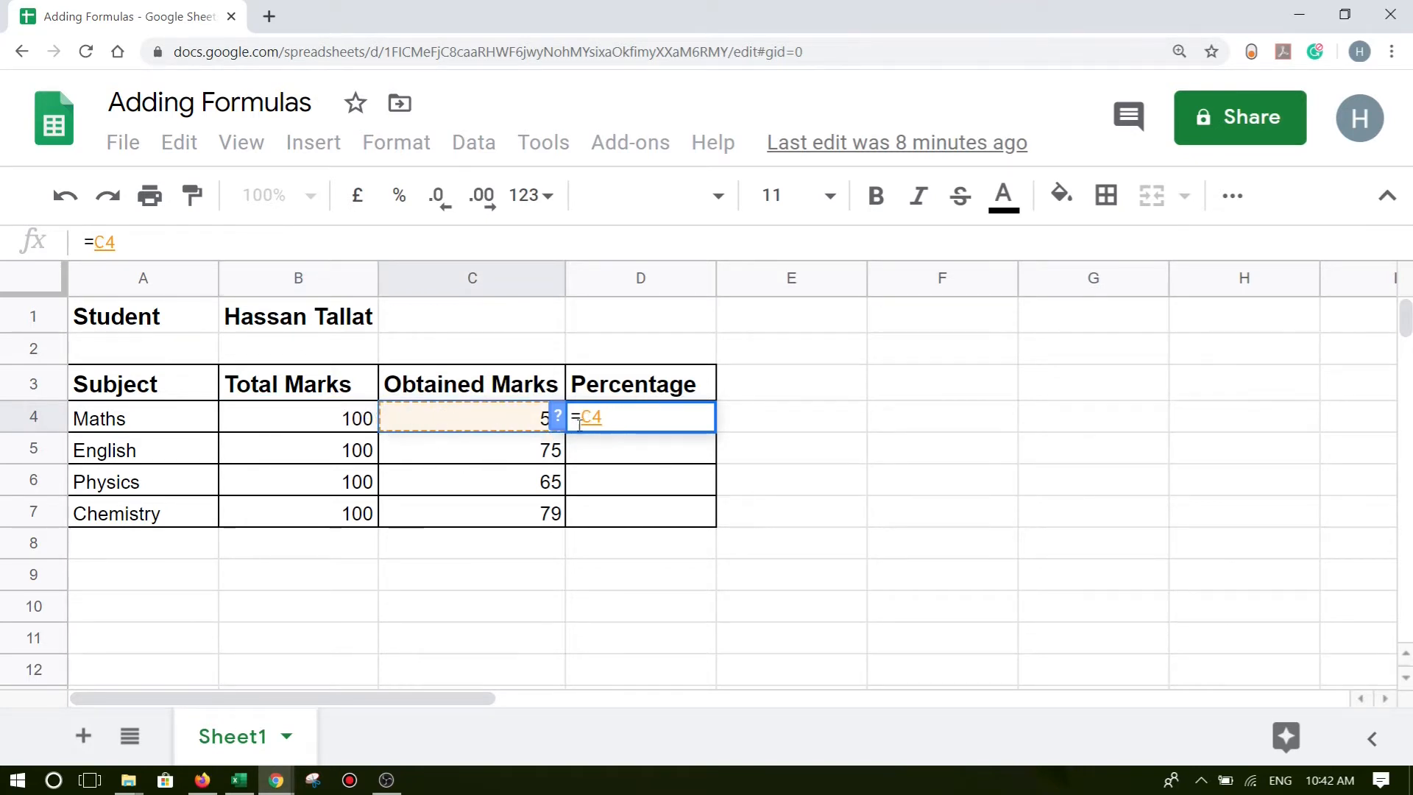
key("BackSpace")
key("BackSpace")
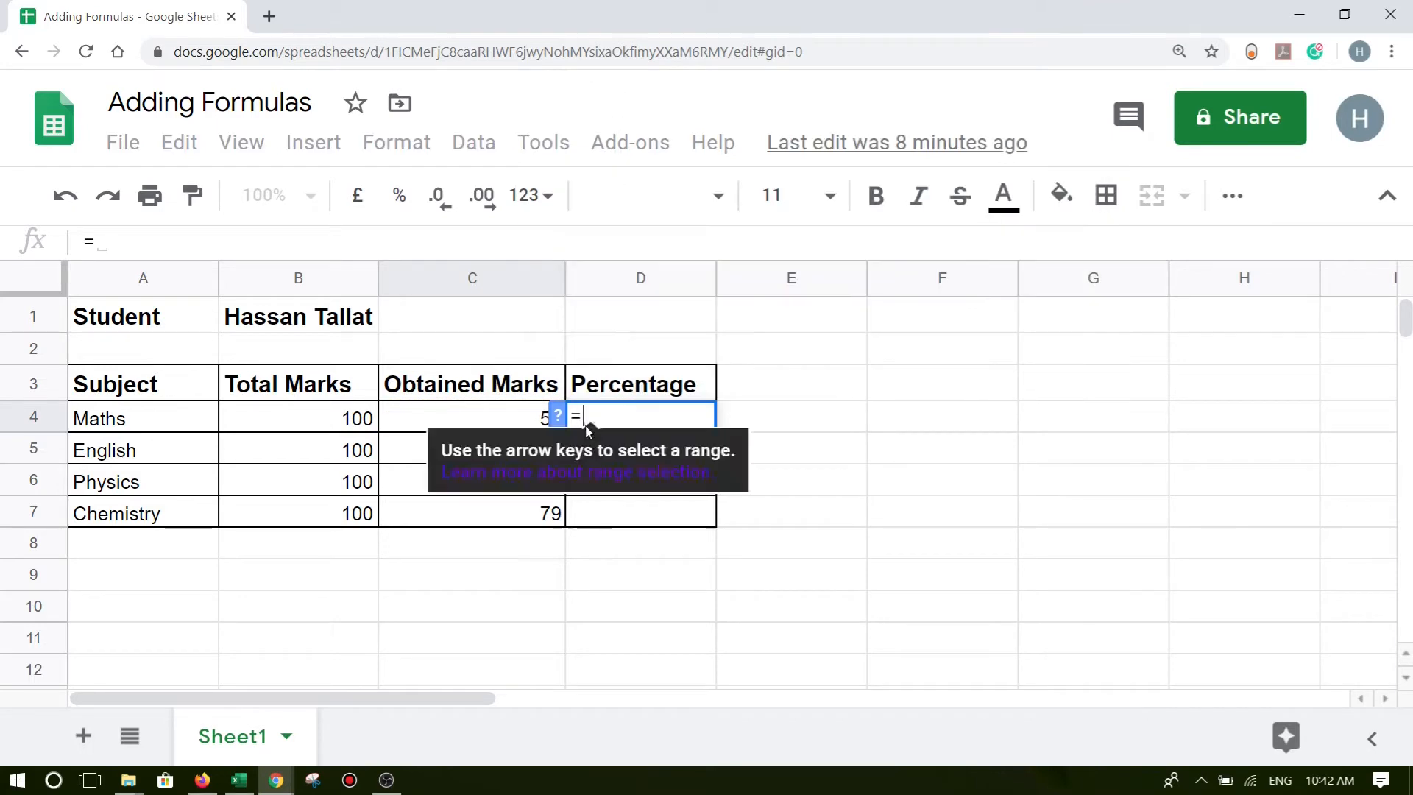
type("c4")
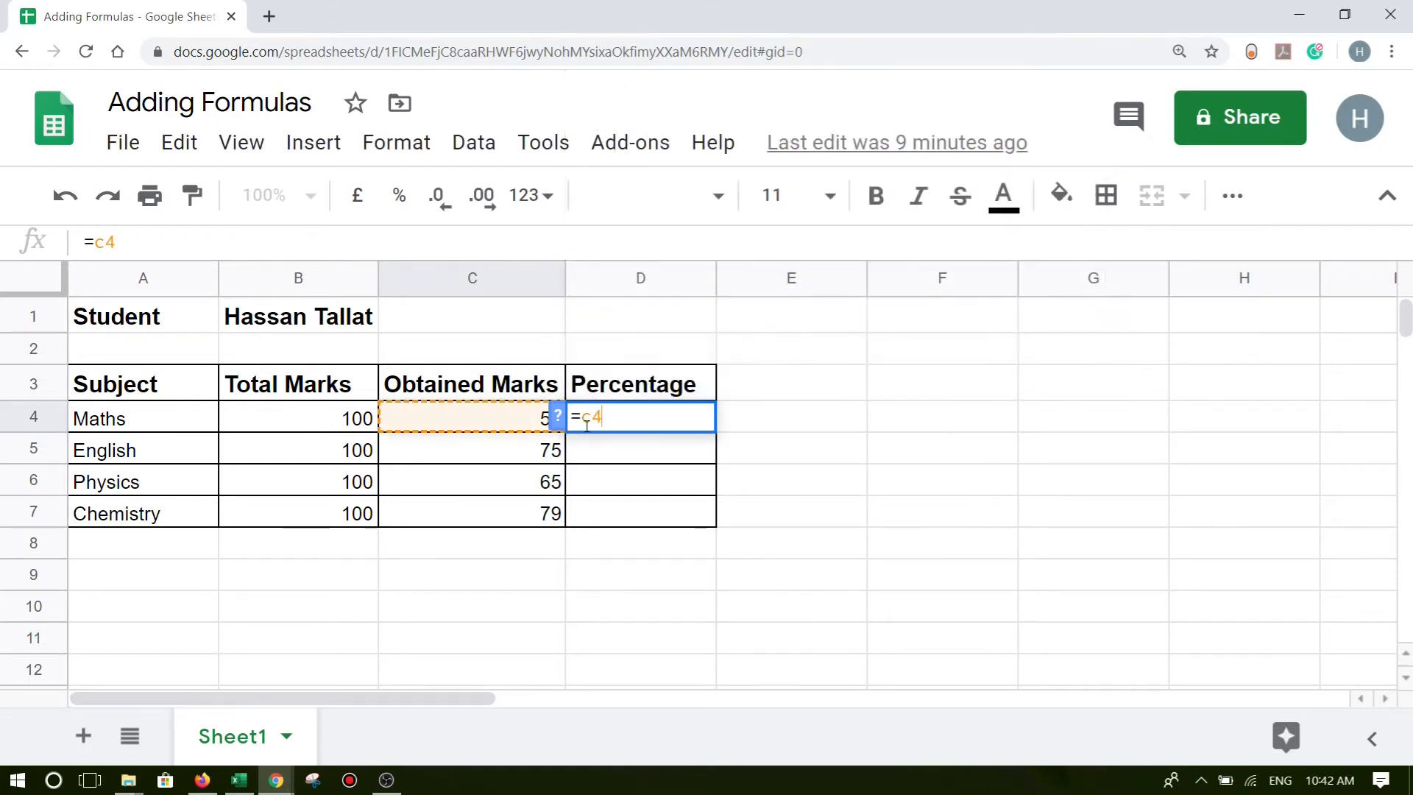
key("BackSpace")
key("BackSpace")
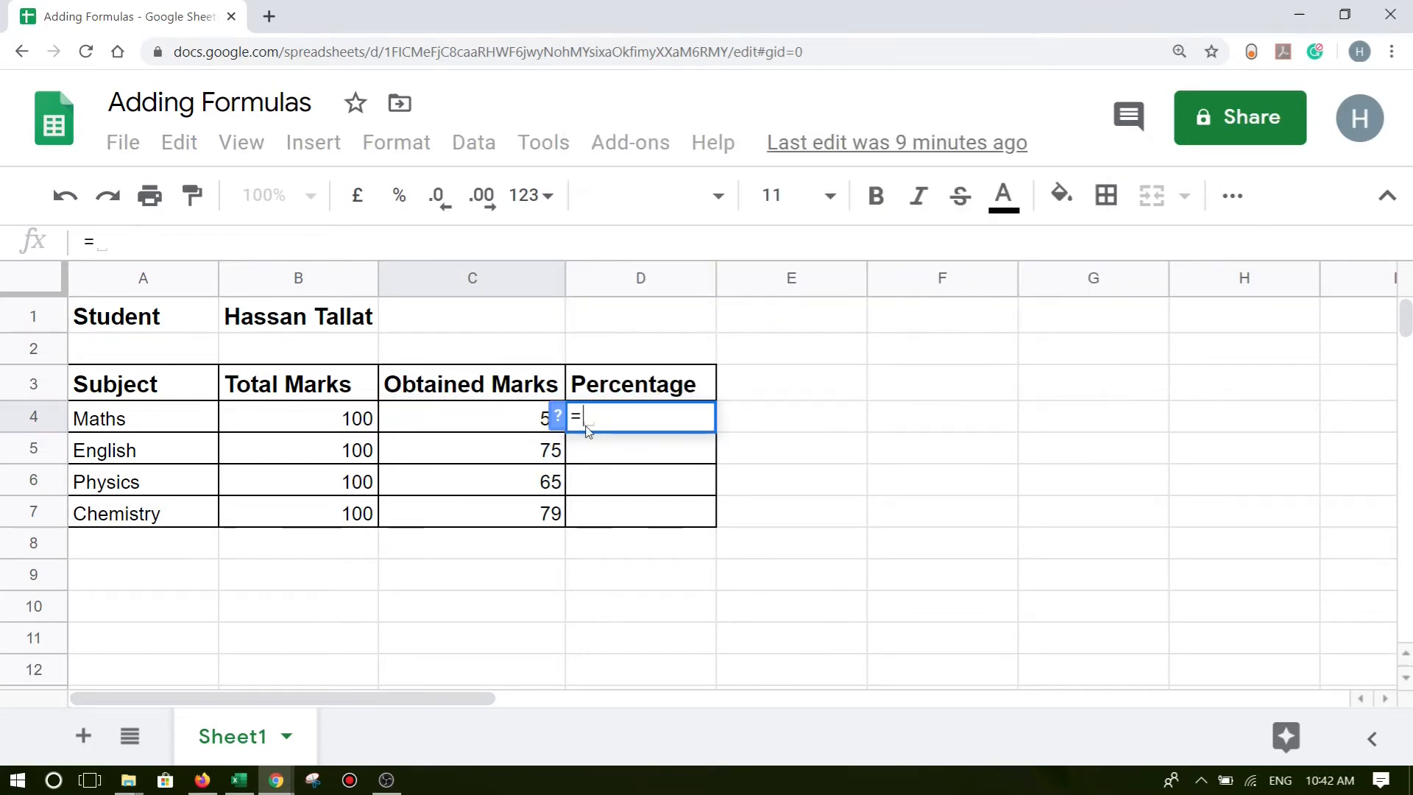
Complete the Maths percentage formula as =C4/B4, dividing obtained marks by total marks.
left_click(504, 418)
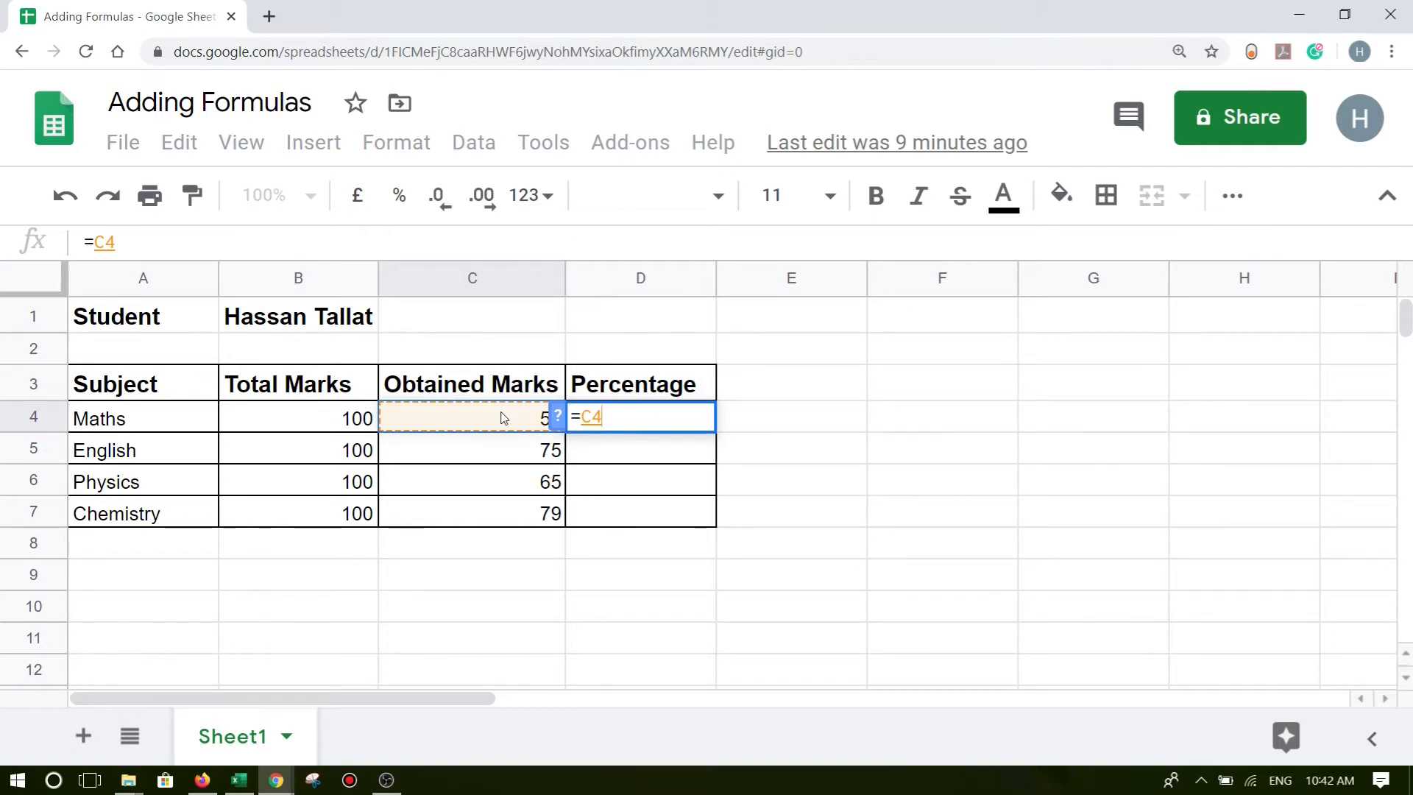
type("/")
key("BackSpace")
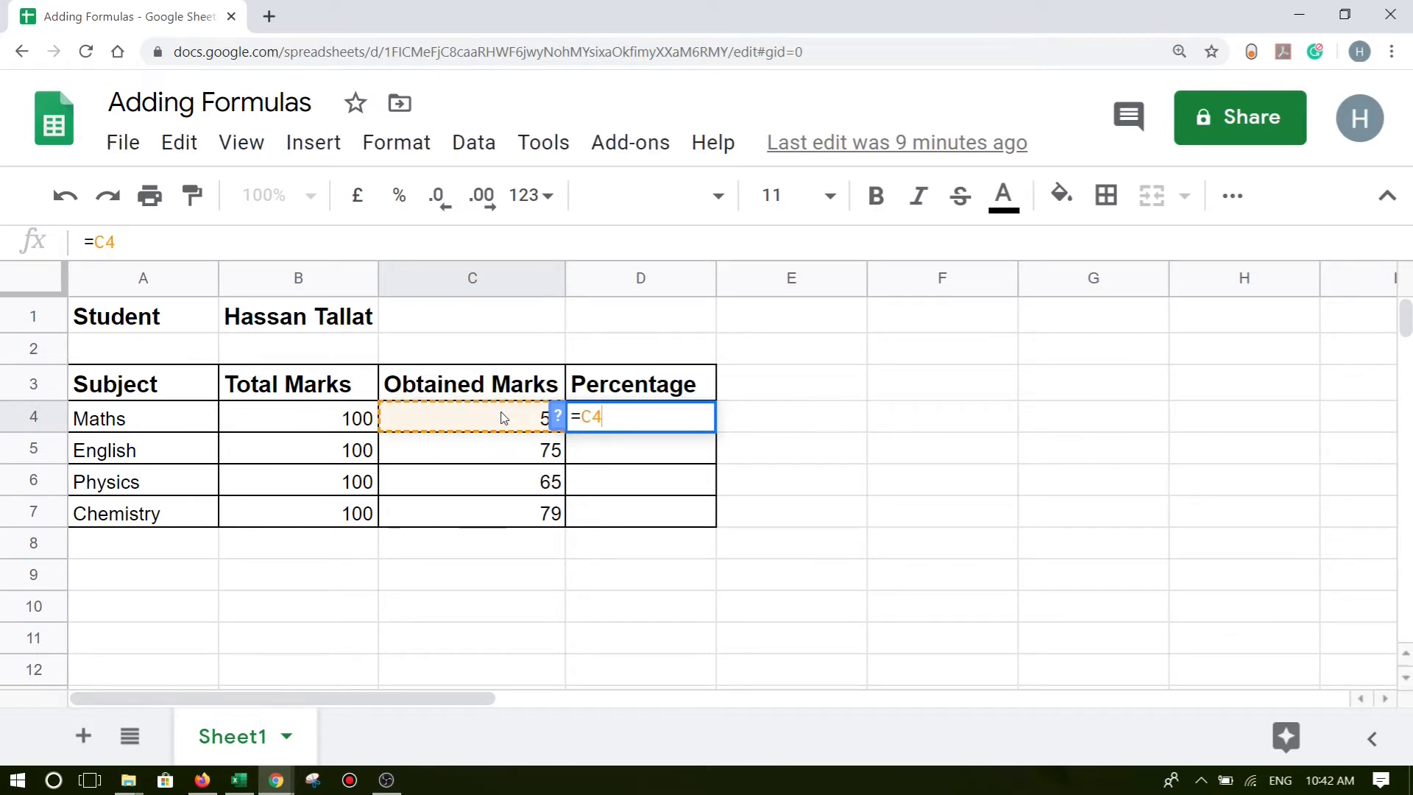
type("/")
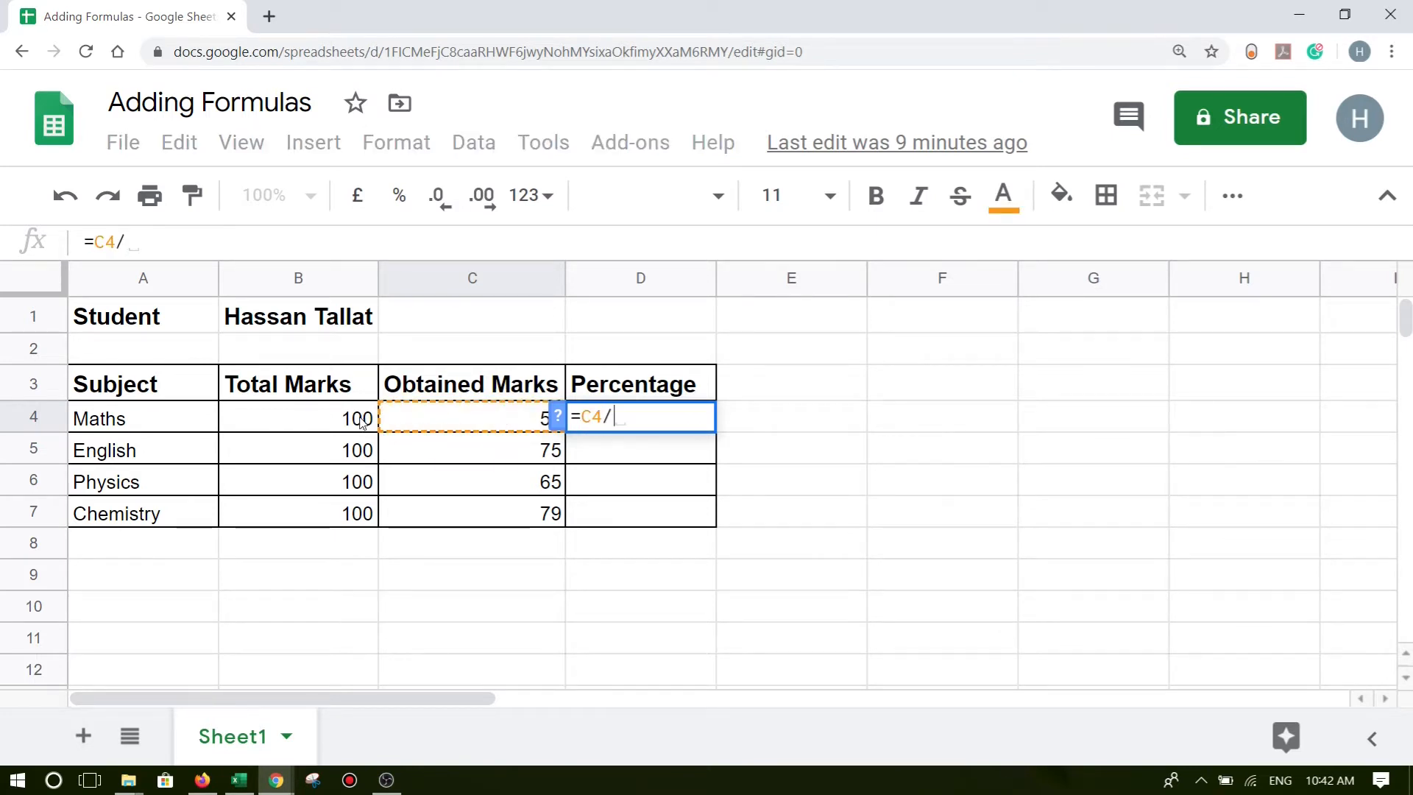
left_click(338, 420)
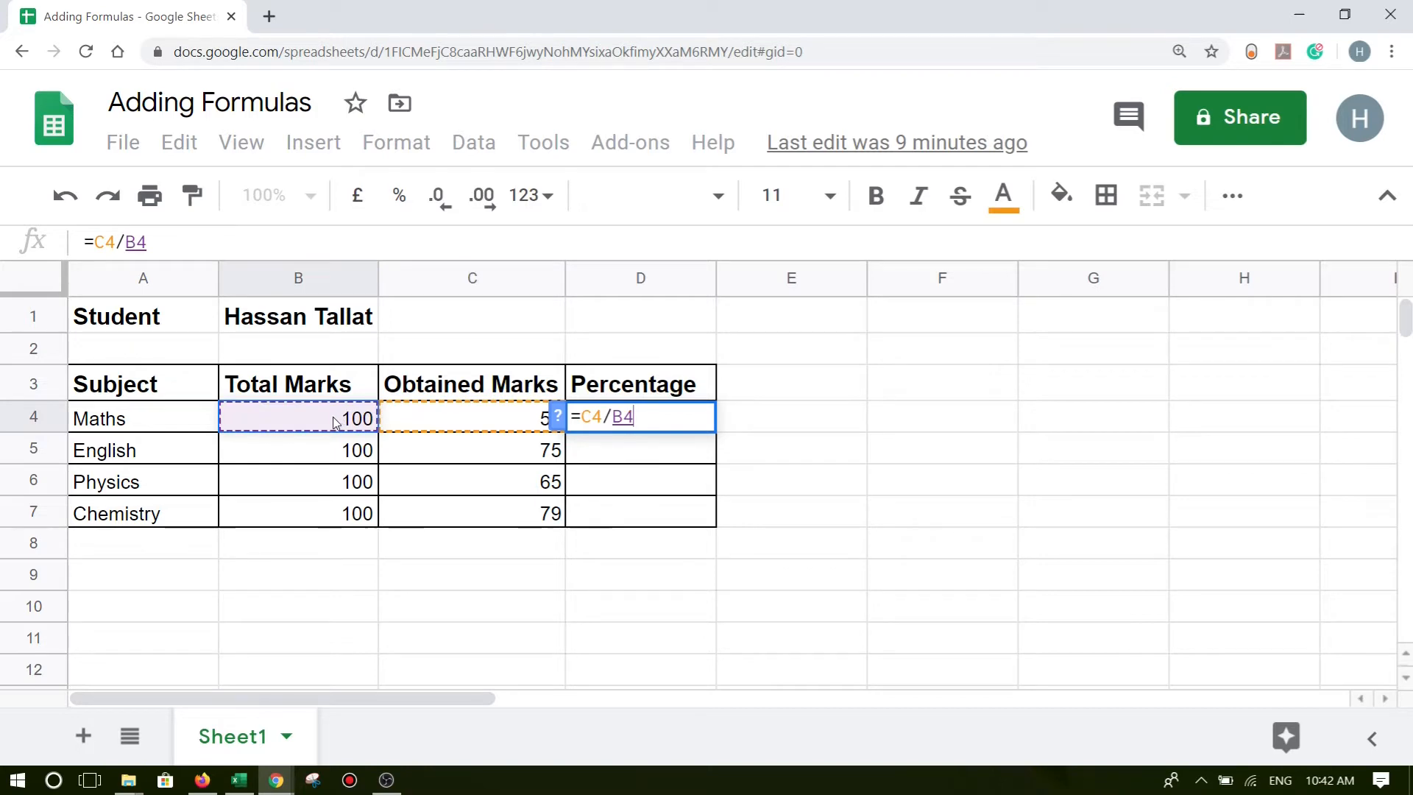
key("Return")
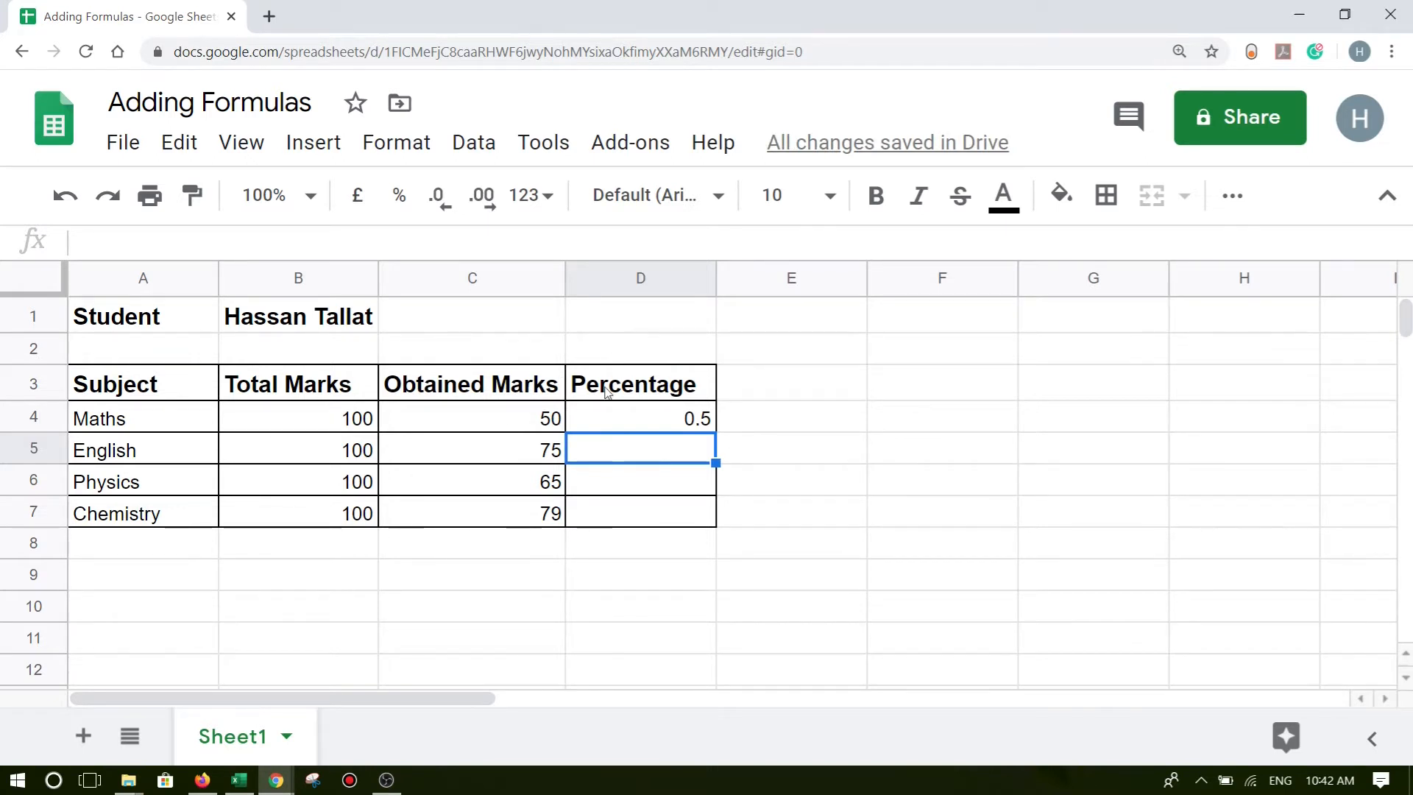
Format the Maths percentage in D4 as a percent with no decimal places.
left_click(620, 422)
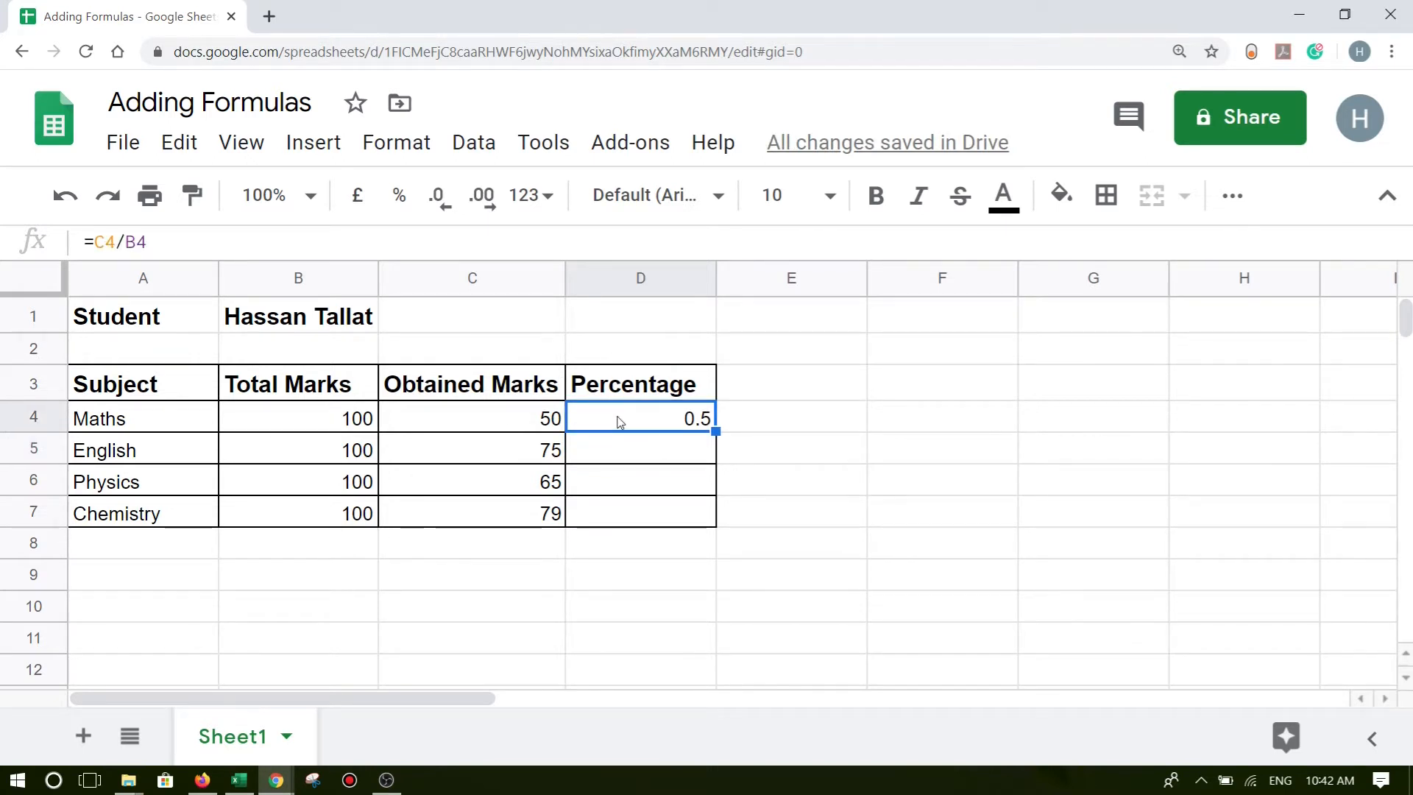
left_click(399, 201)
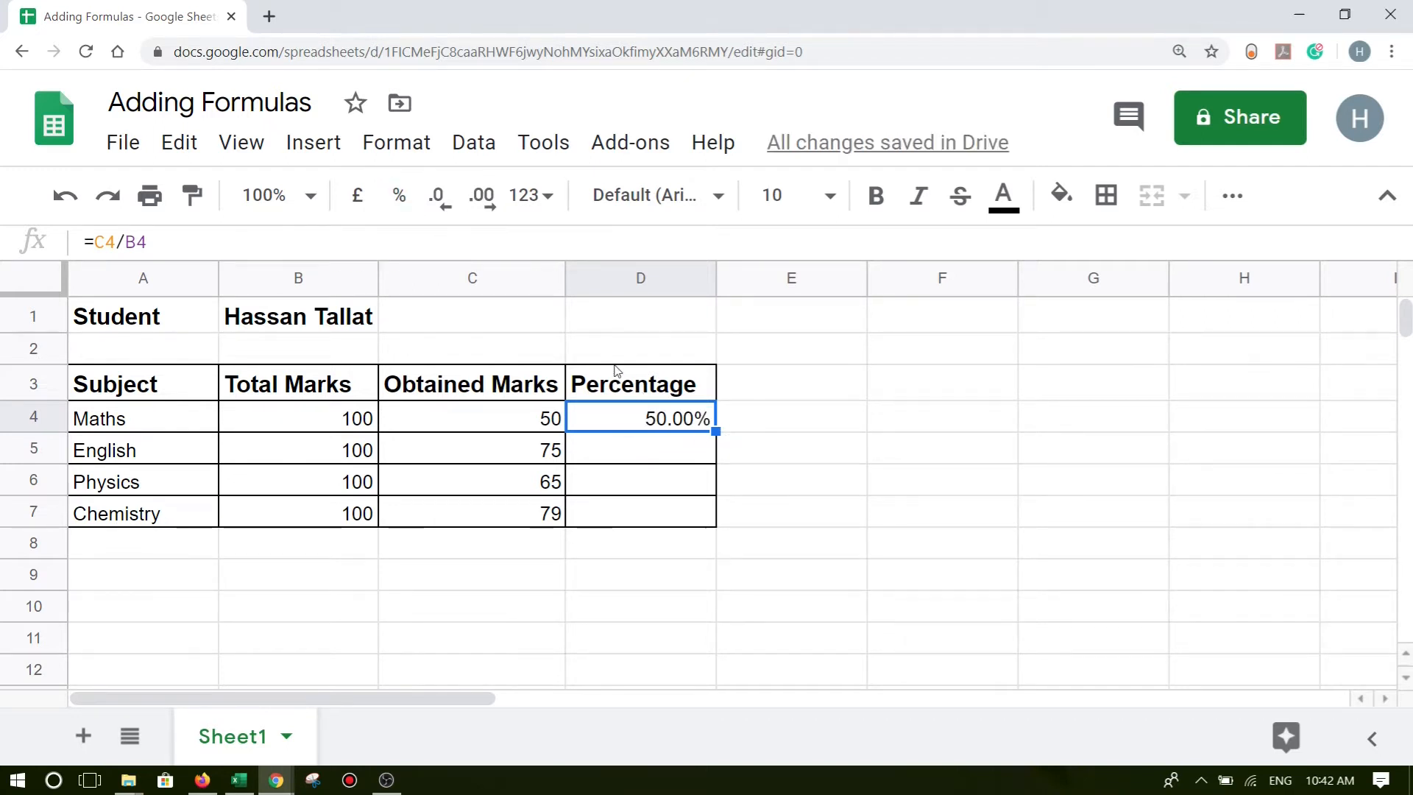
left_click(460, 215)
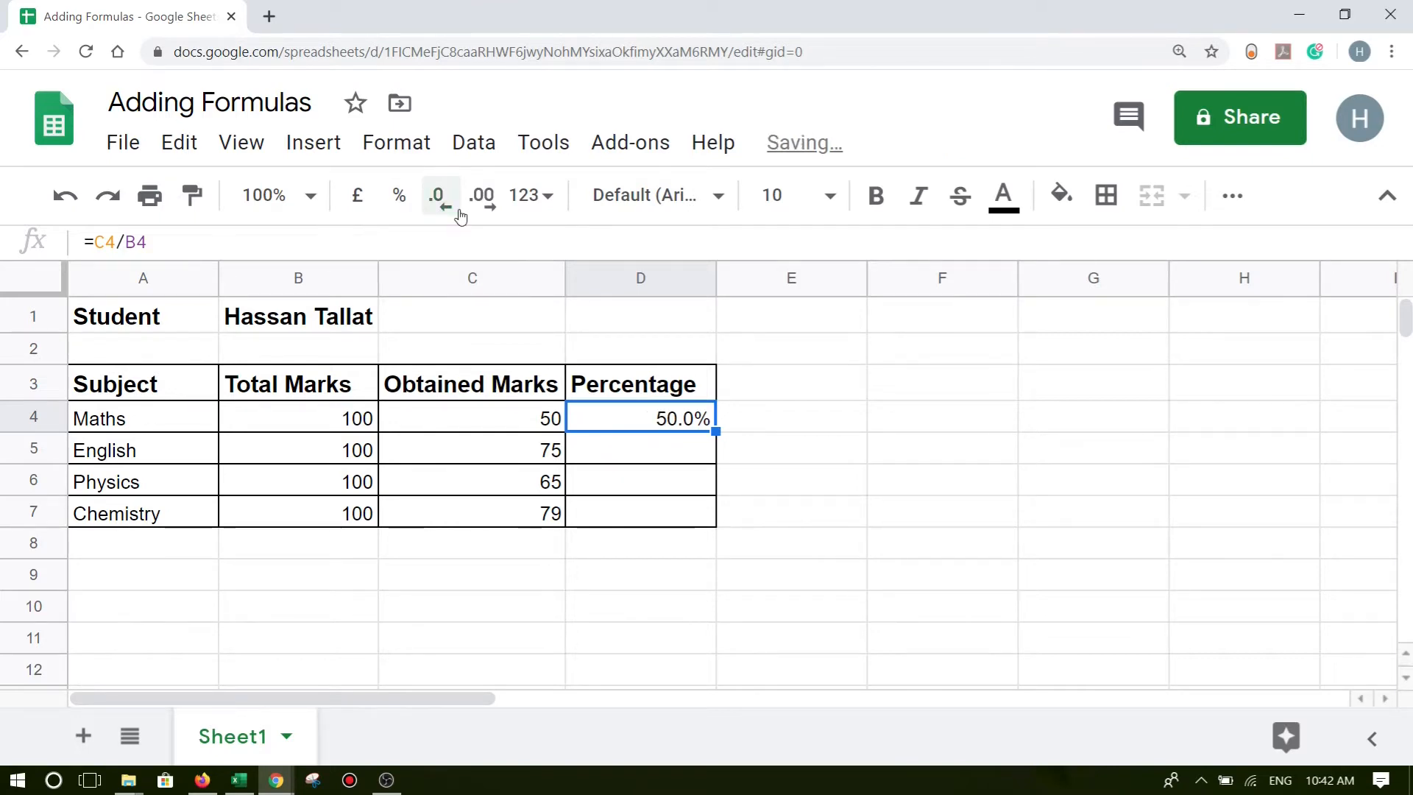
left_click(461, 214)
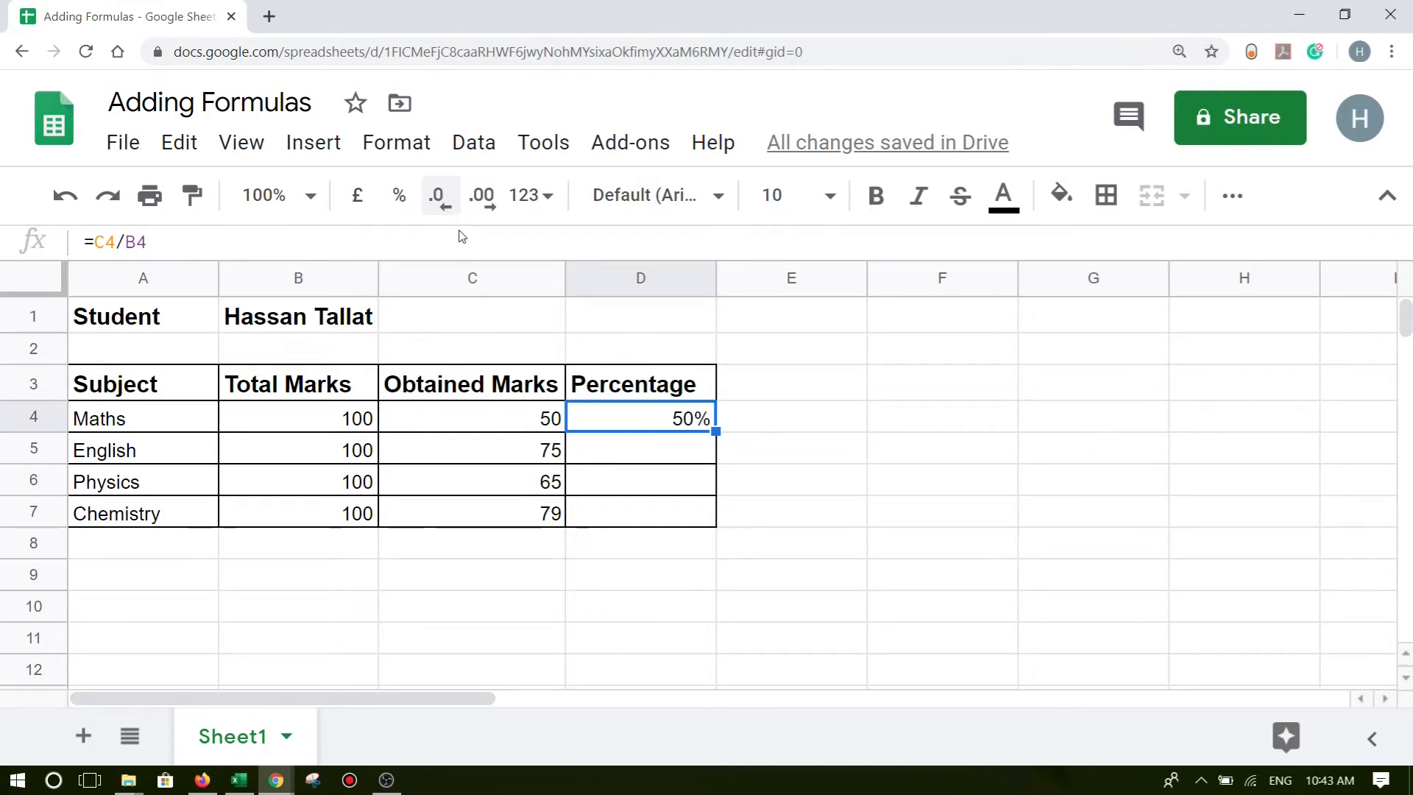
Fill the percentage formula from D4 down through D7 for the English, Physics and Chemistry rows.
left_click(619, 462)
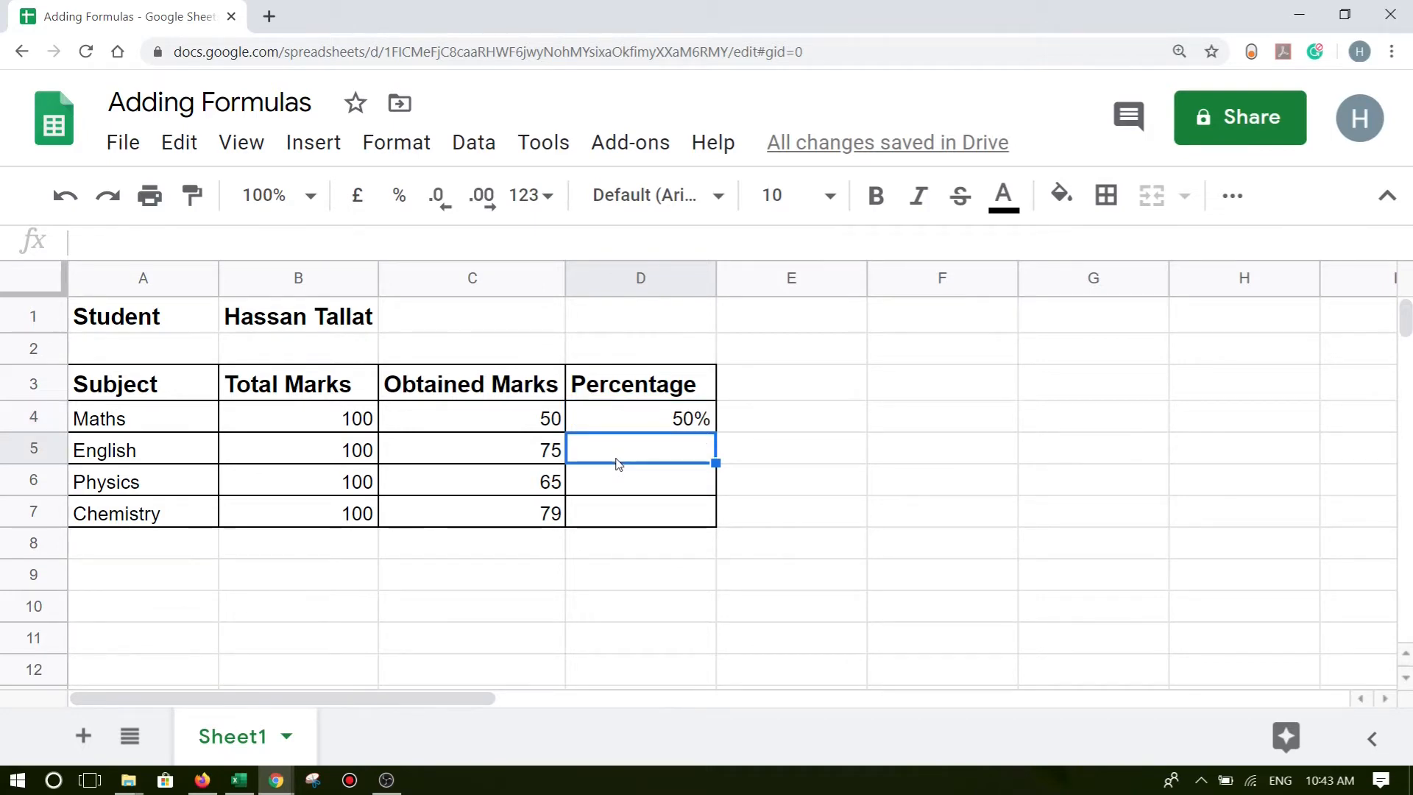
left_click(674, 422)
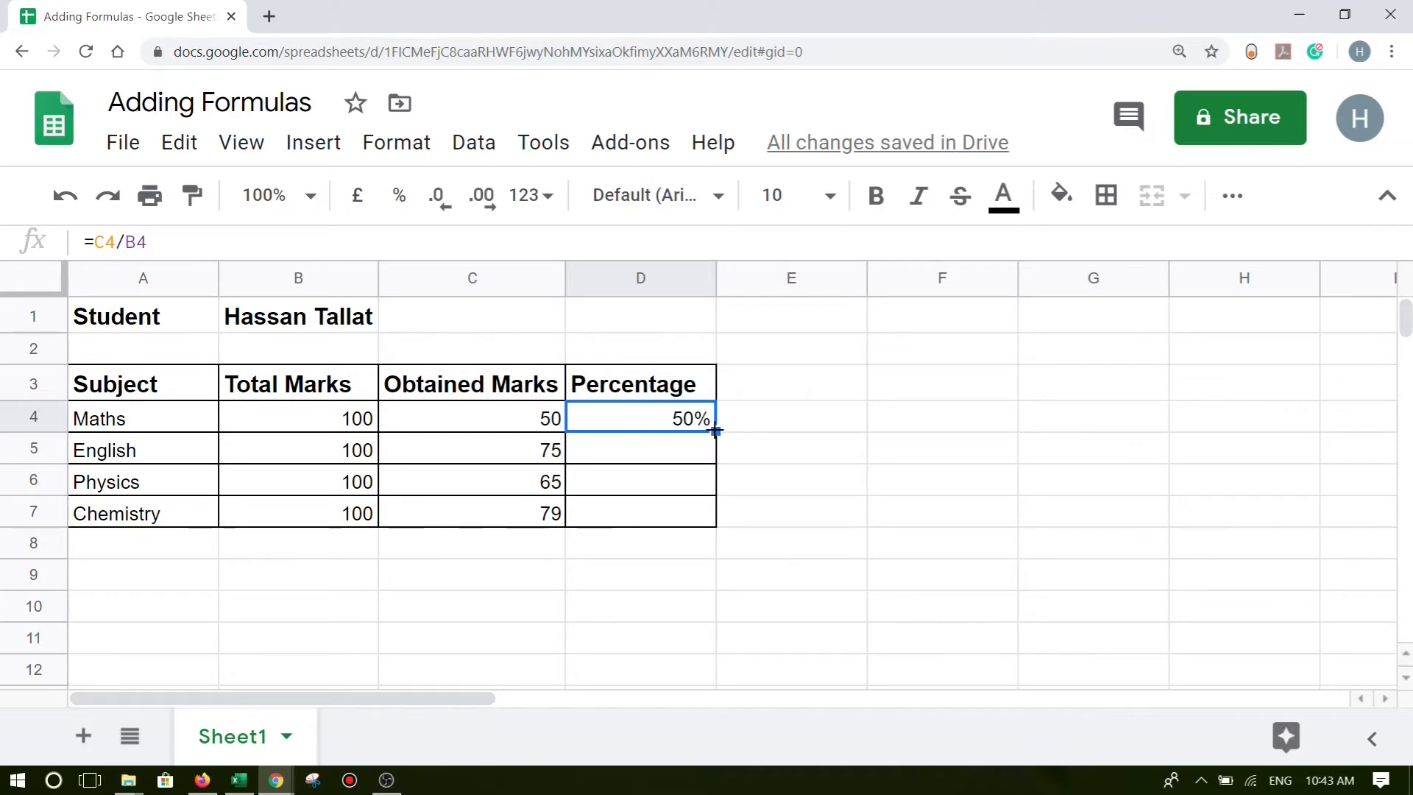
left_click_drag(715, 431, 714, 523)
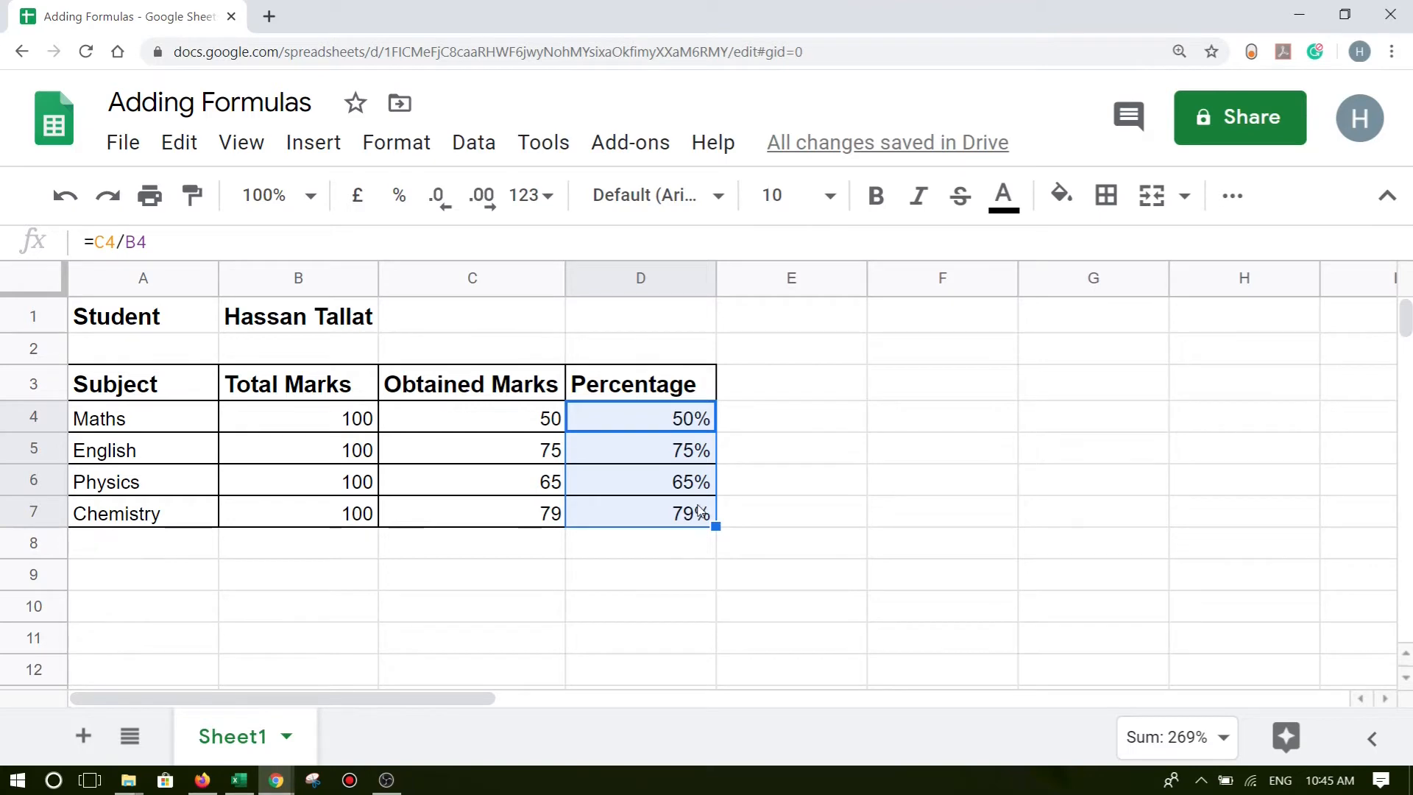
Check how the row references adjust in each Percentage formula from D4 to D7.
left_click(699, 432)
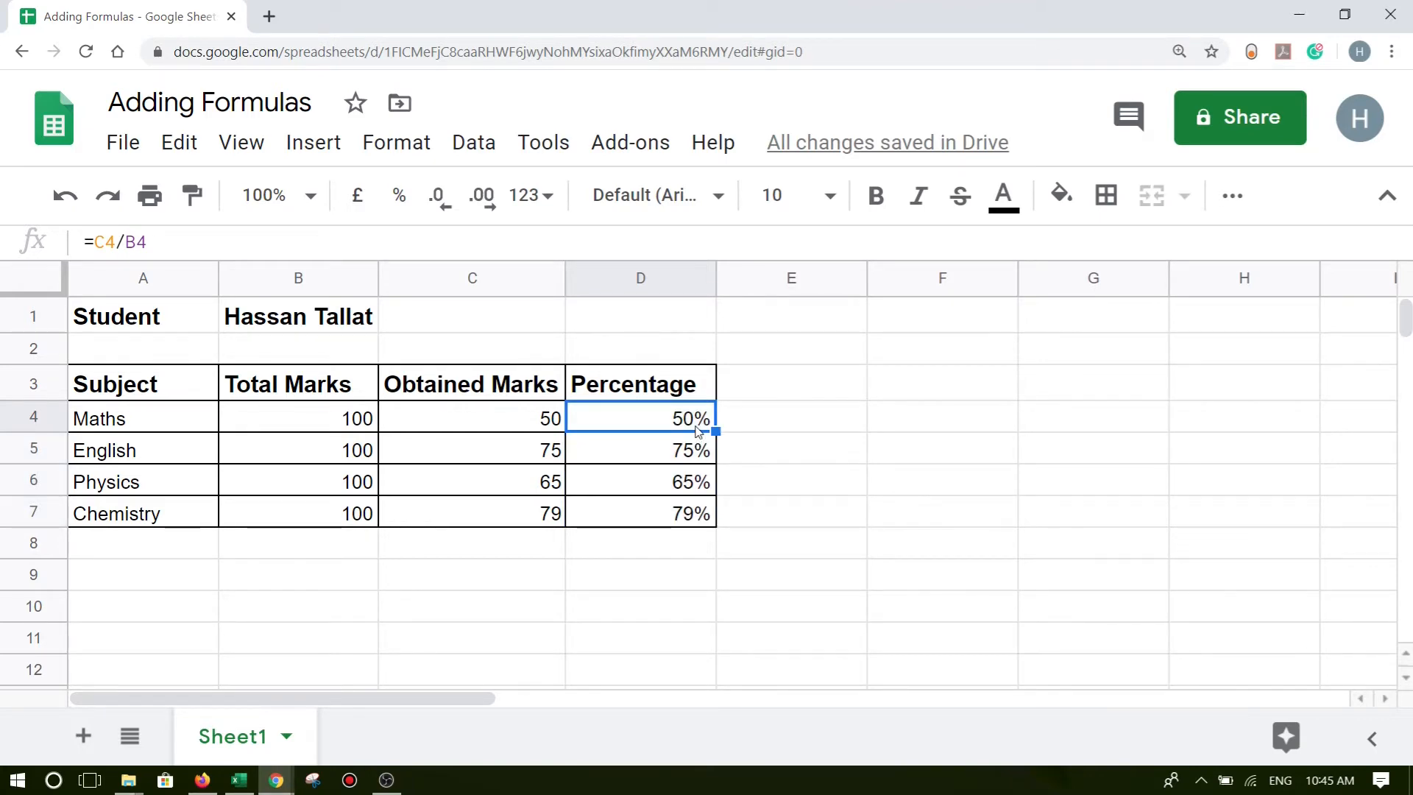
key("Down")
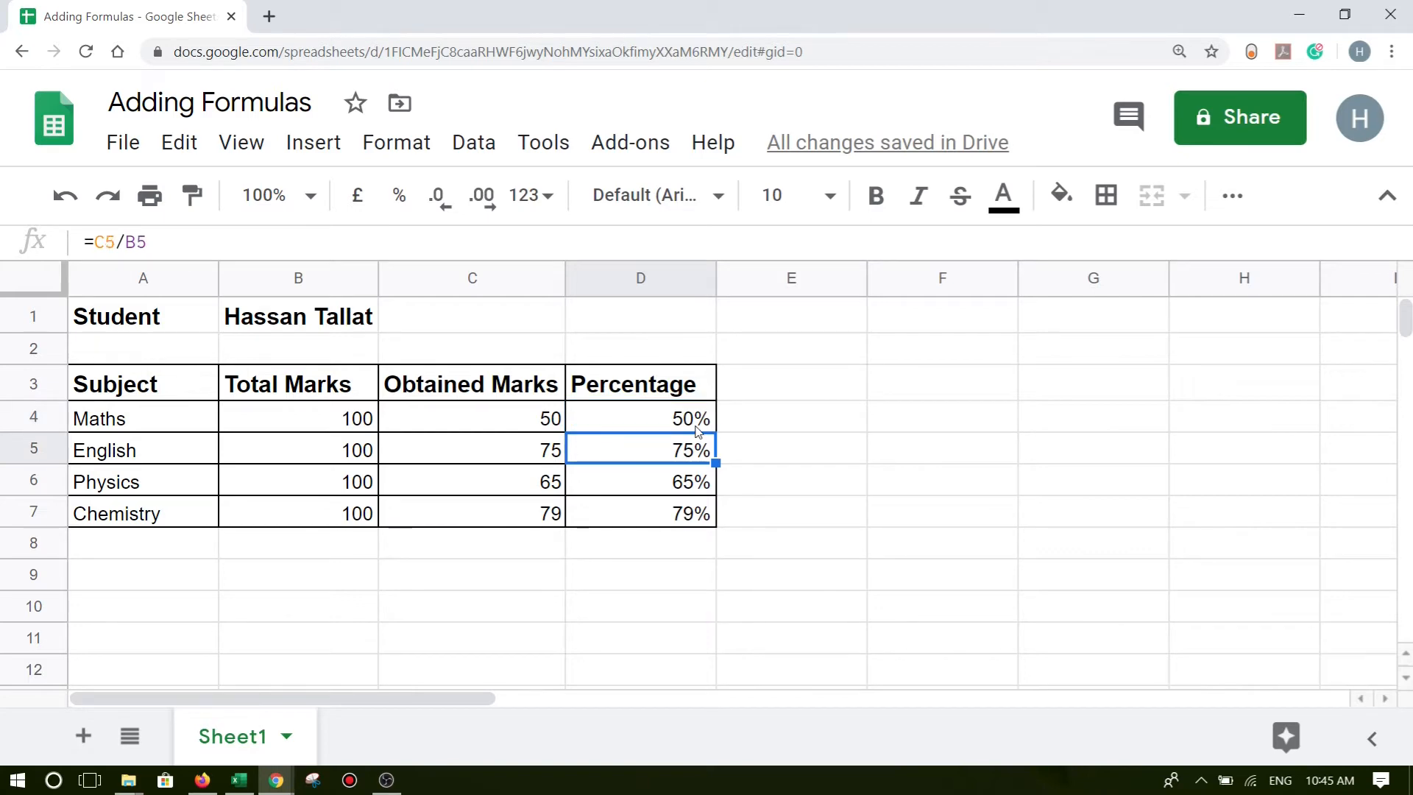
key("Down")
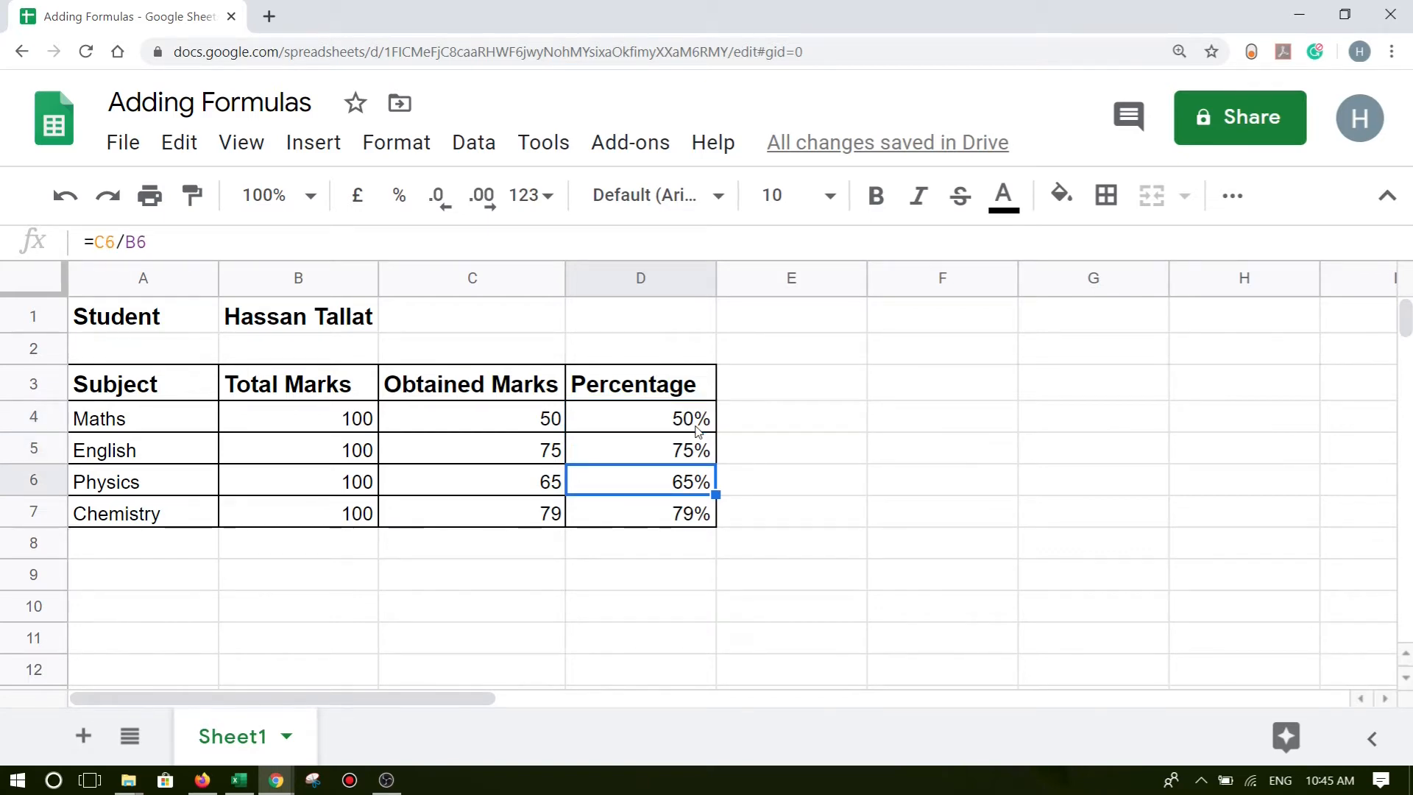
key("Down")
key("Up")
key("Up")
key("Up")
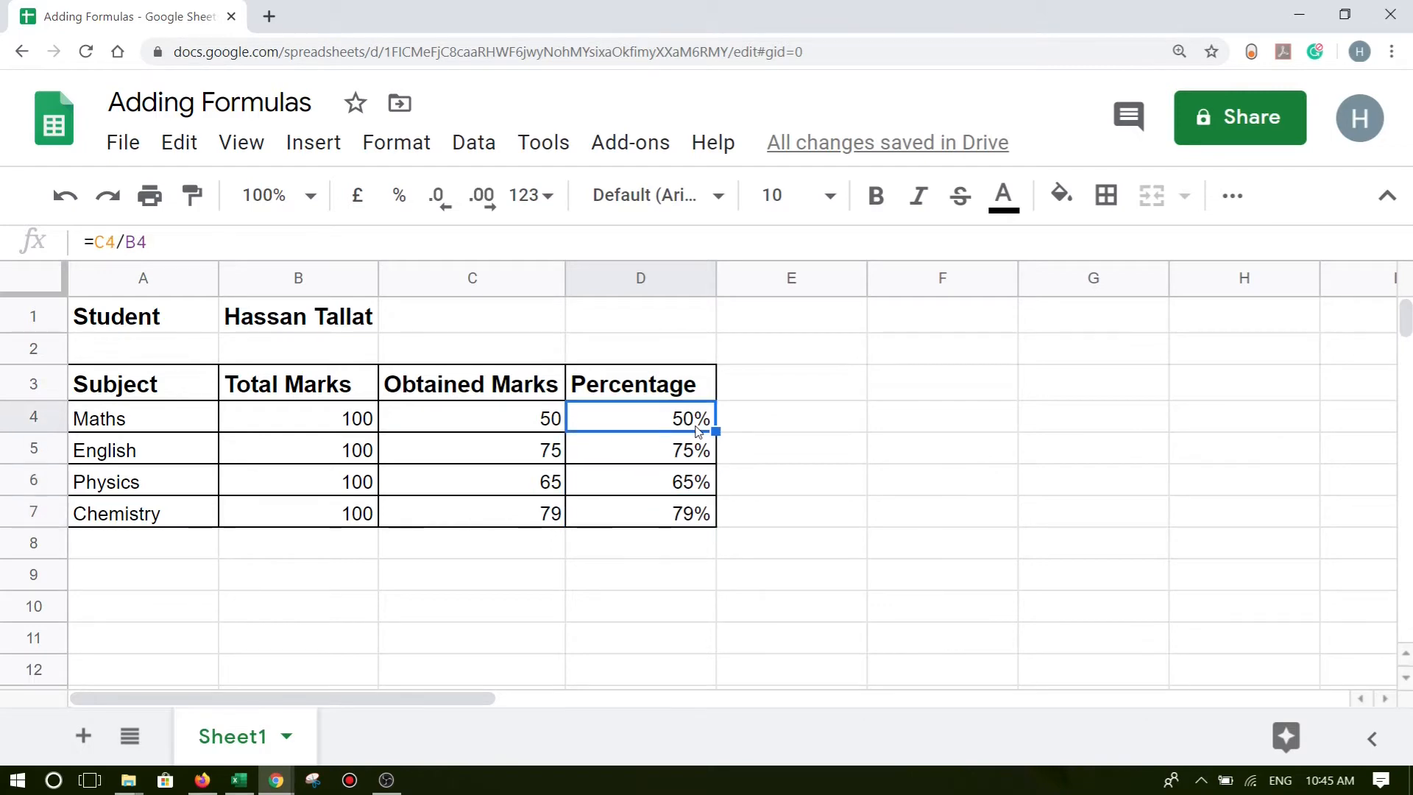
key("Down")
key("Down")
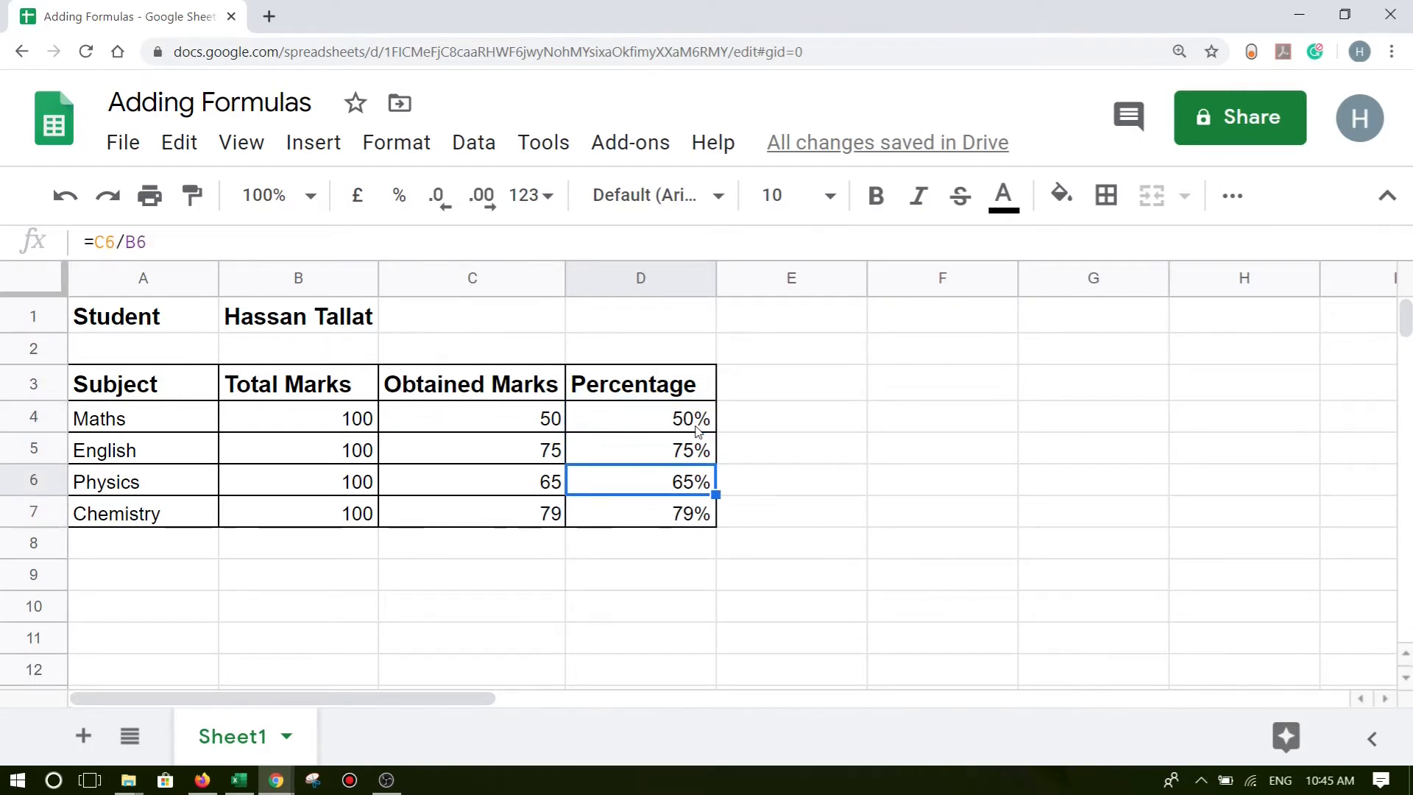
key("Down")
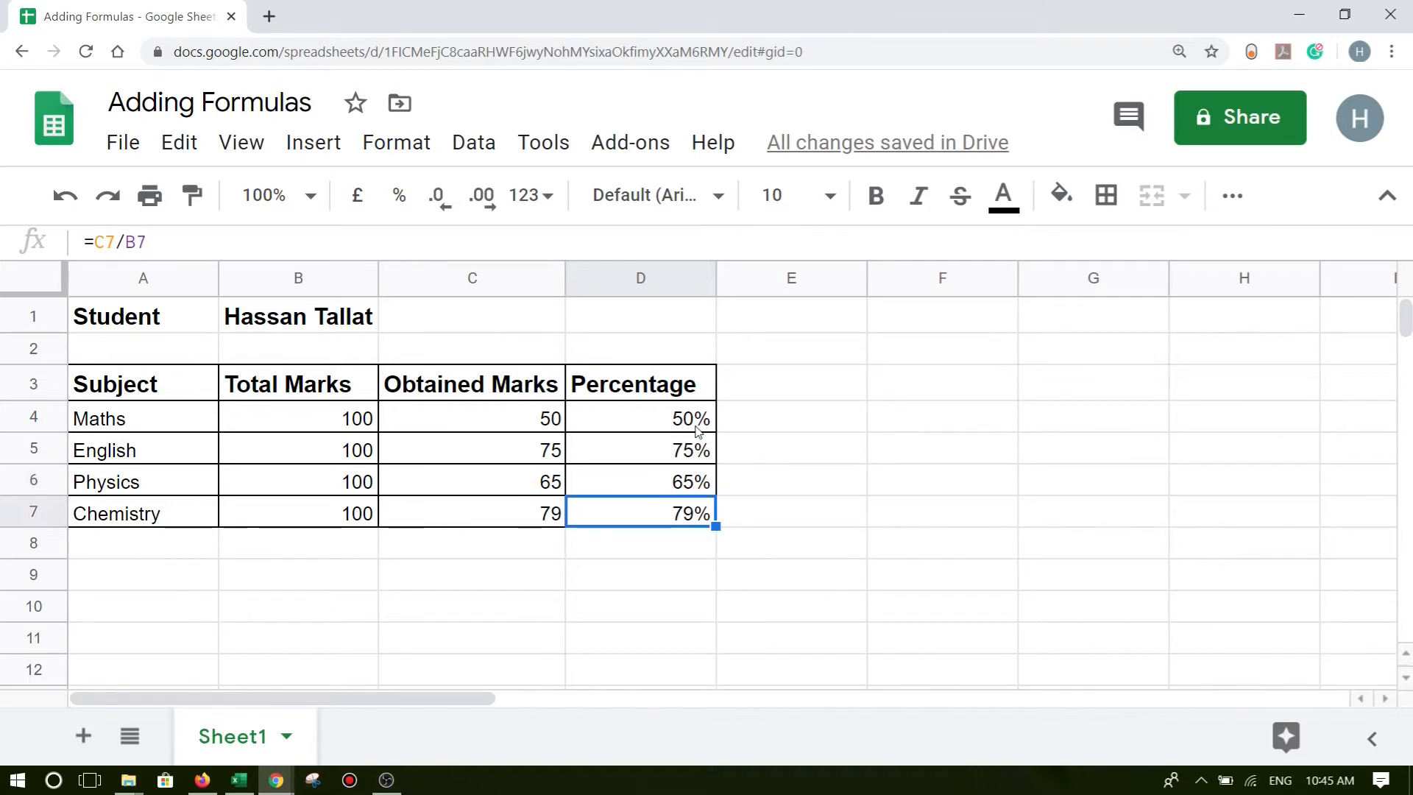
key("Up")
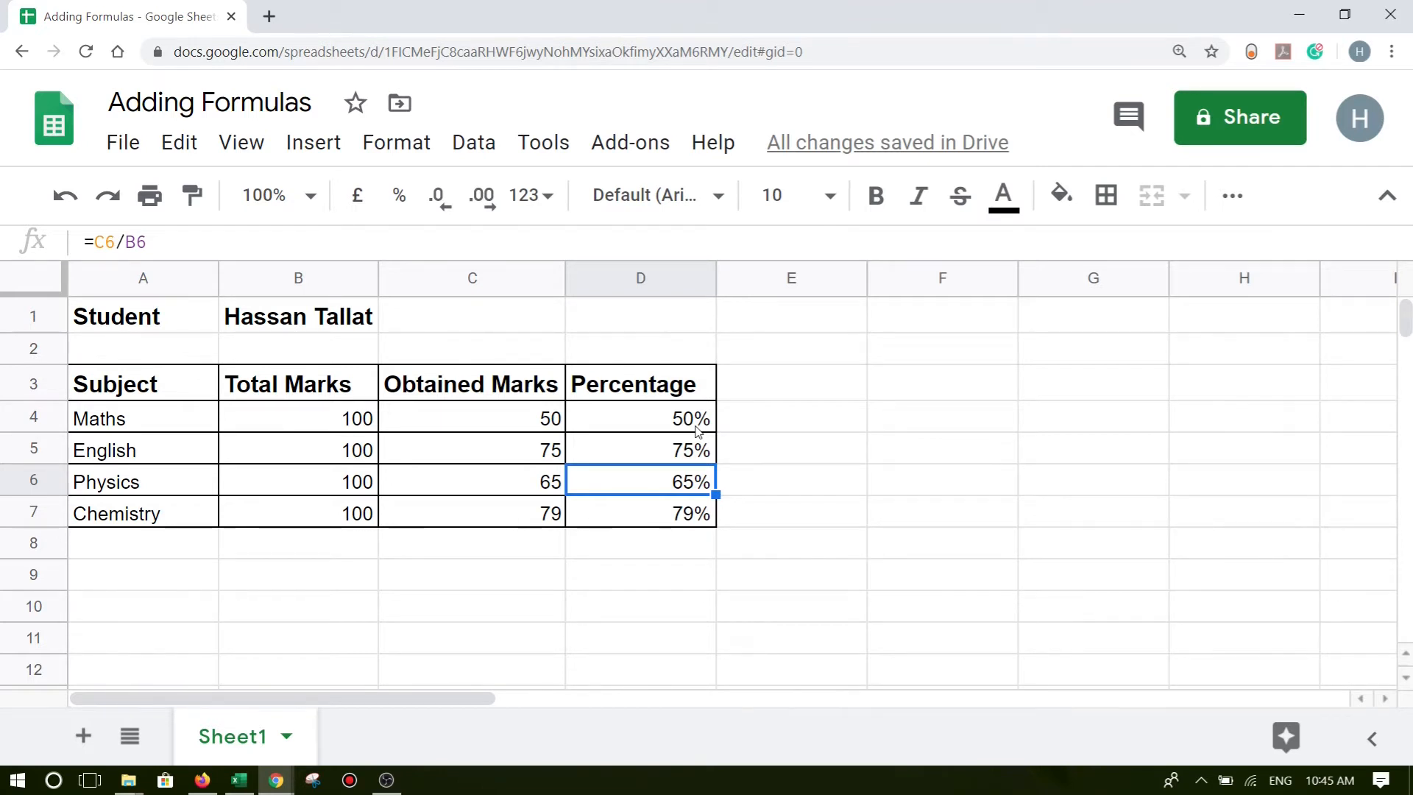
Inspect the cell references inside the Physics percentage formula in D6, leaving the formula unedited.
left_click(408, 237)
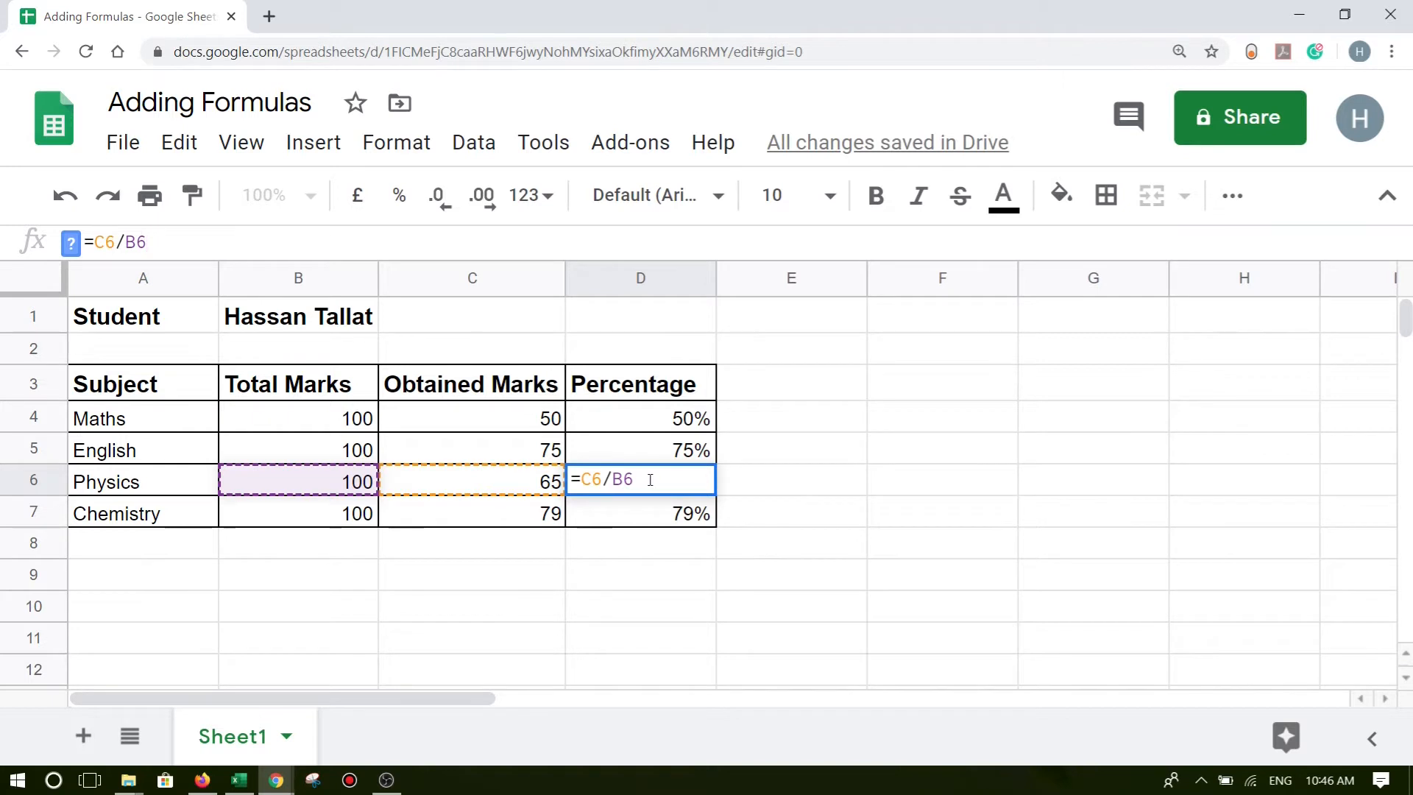
left_click_drag(636, 479, 620, 482)
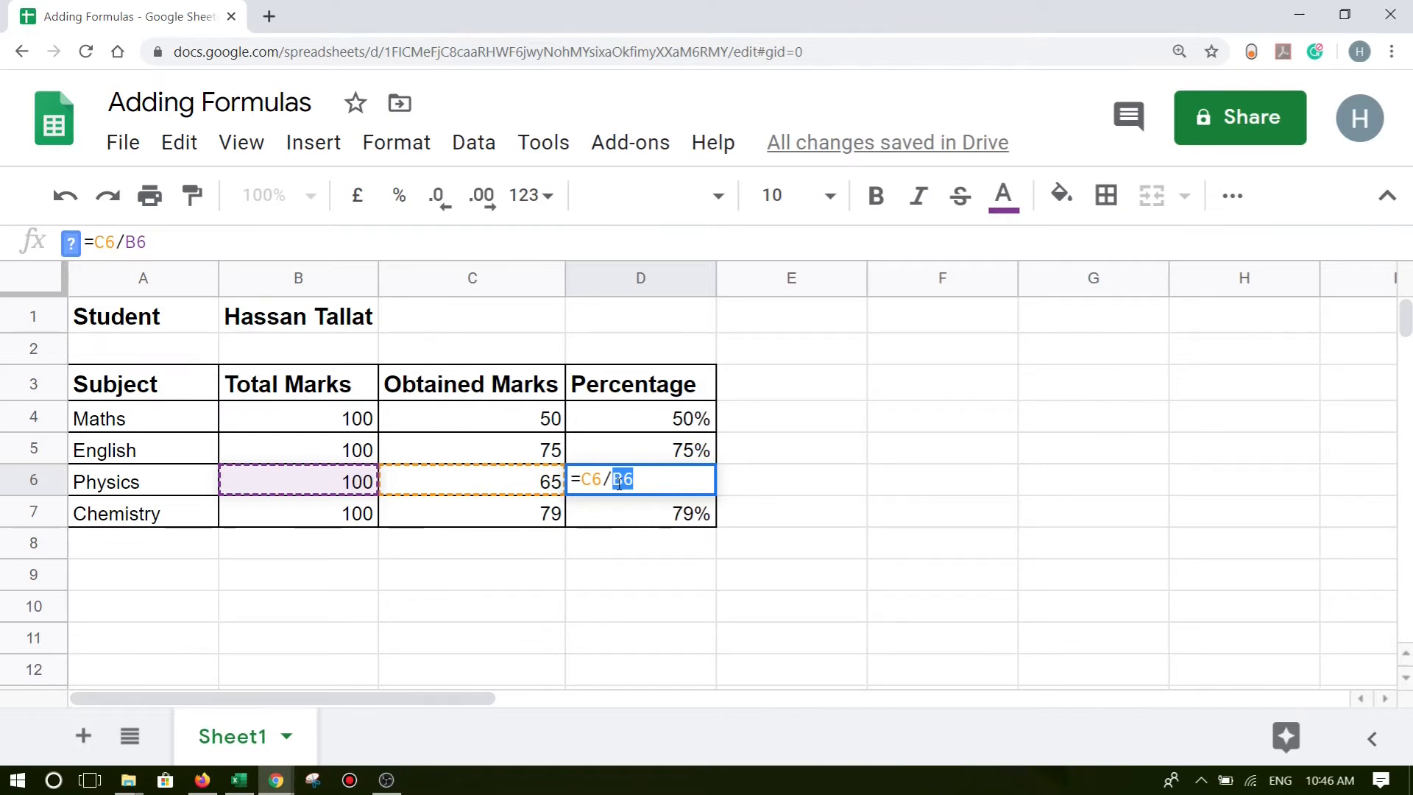
key("Escape")
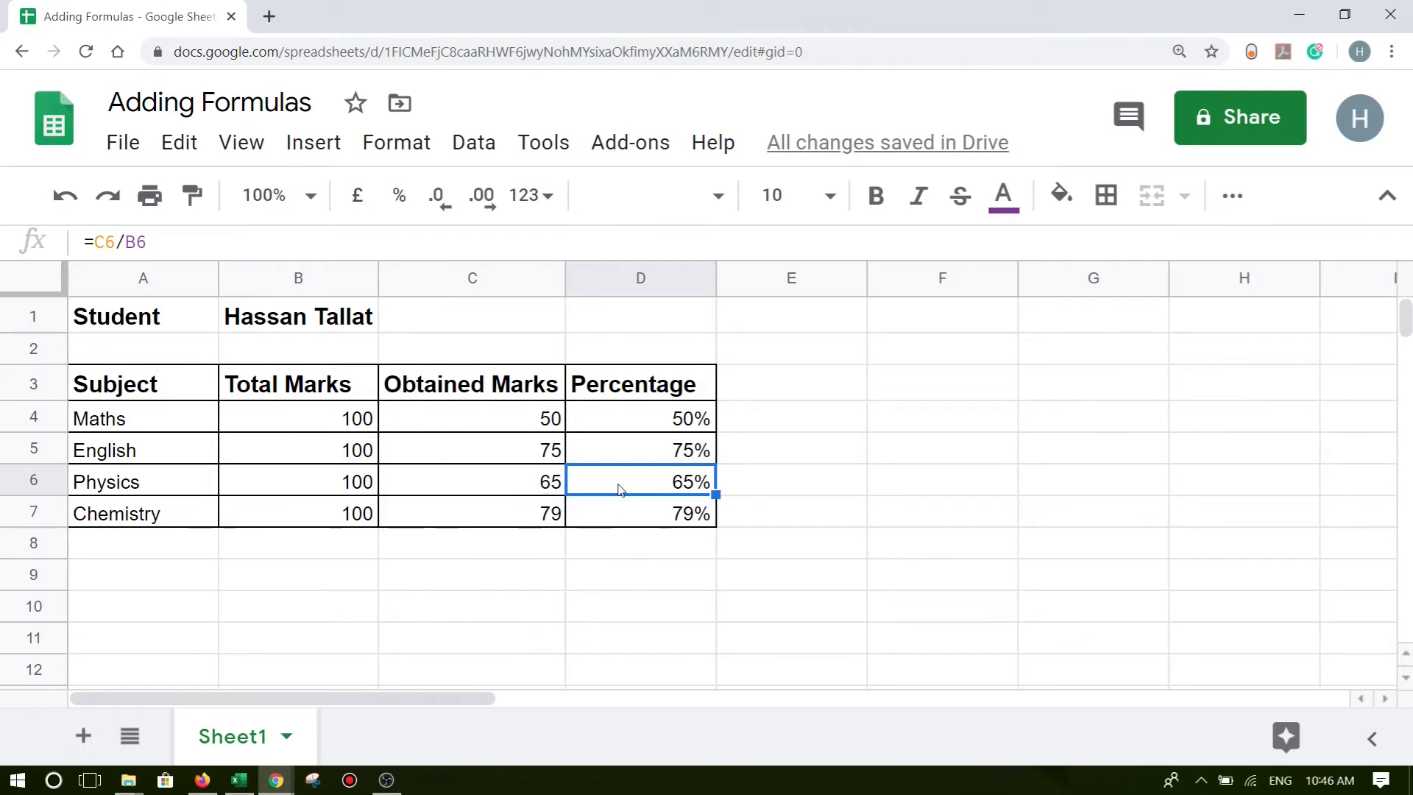
Start an IF formula in E1 that tests whether the student's name cell B1 is blank, using B1="".
left_click(811, 326)
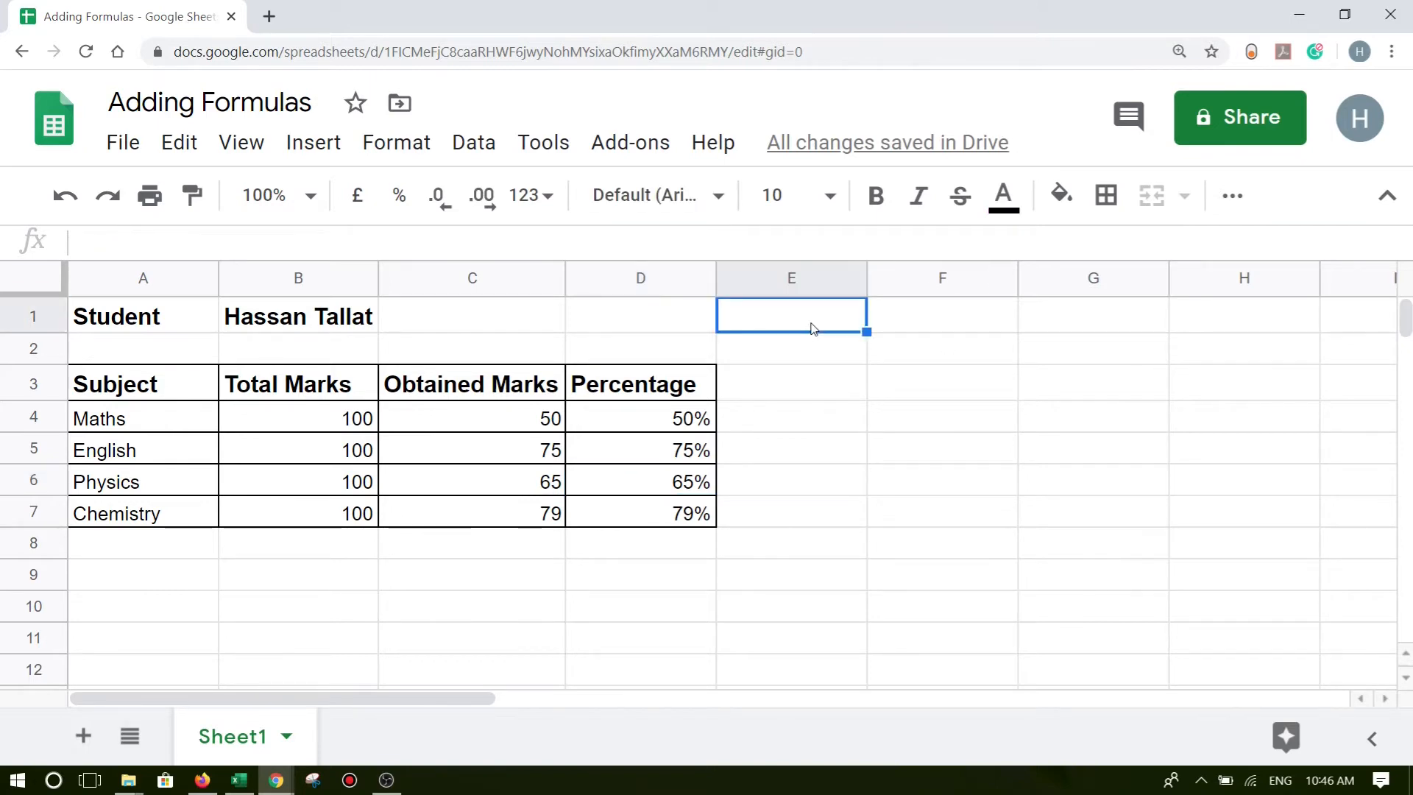
type("=IF(")
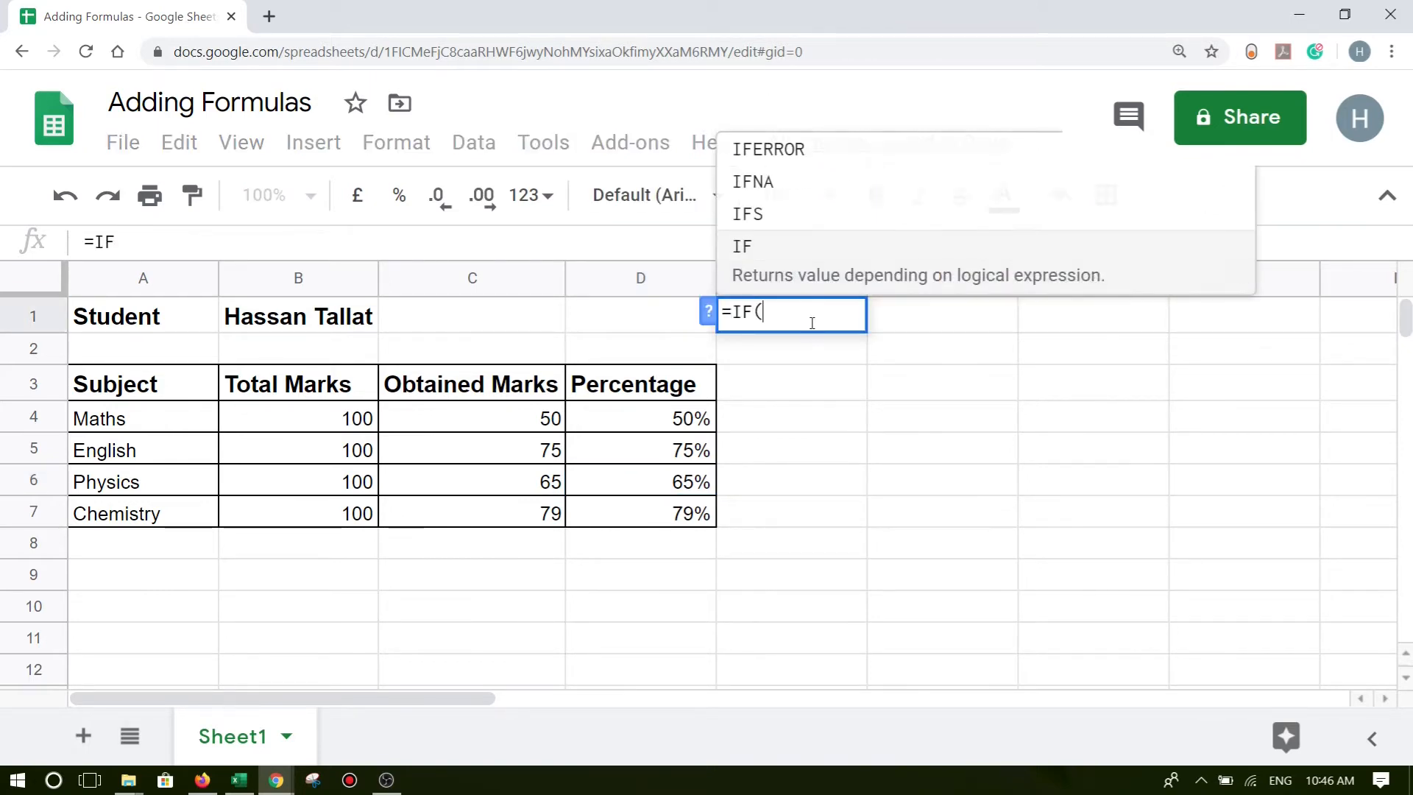
left_click(312, 318)
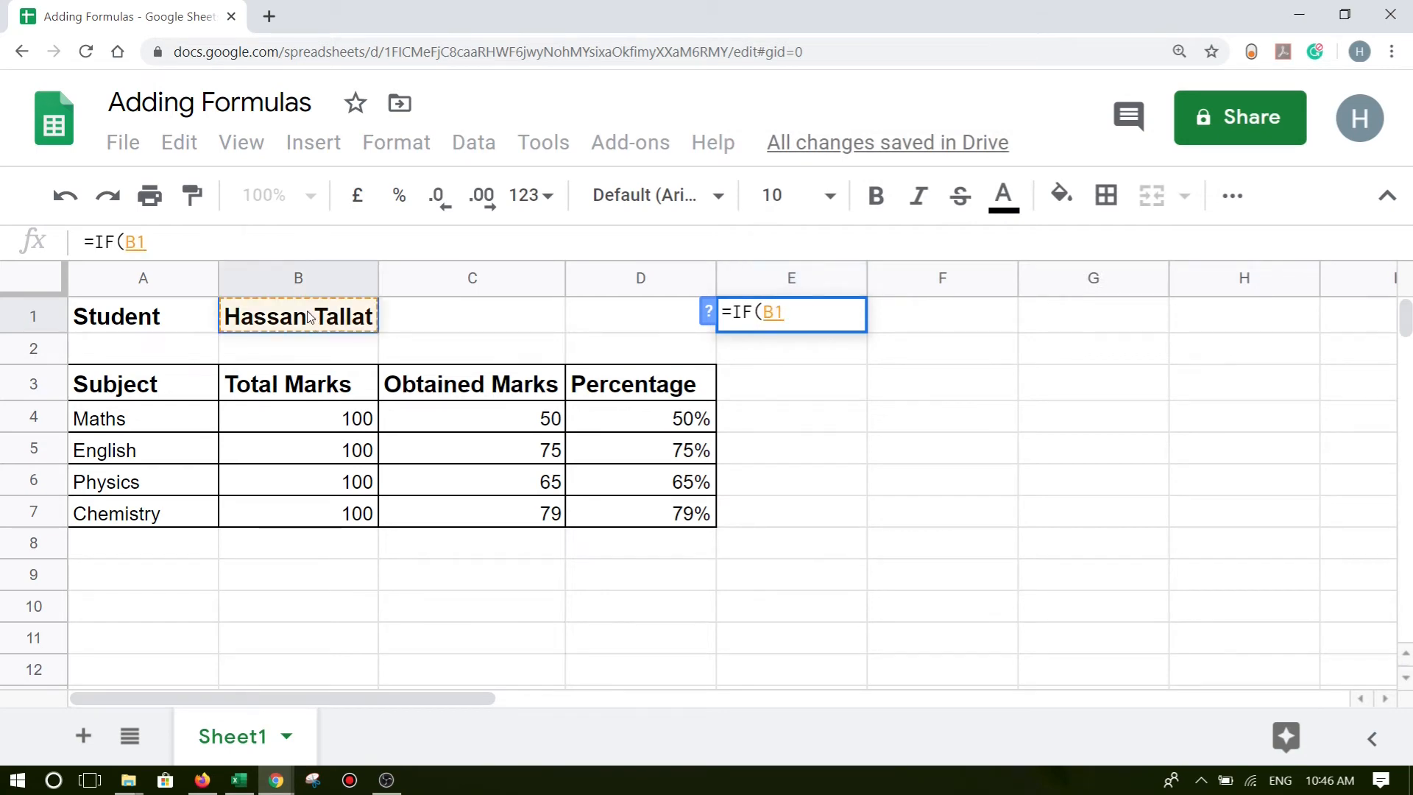
type("=")
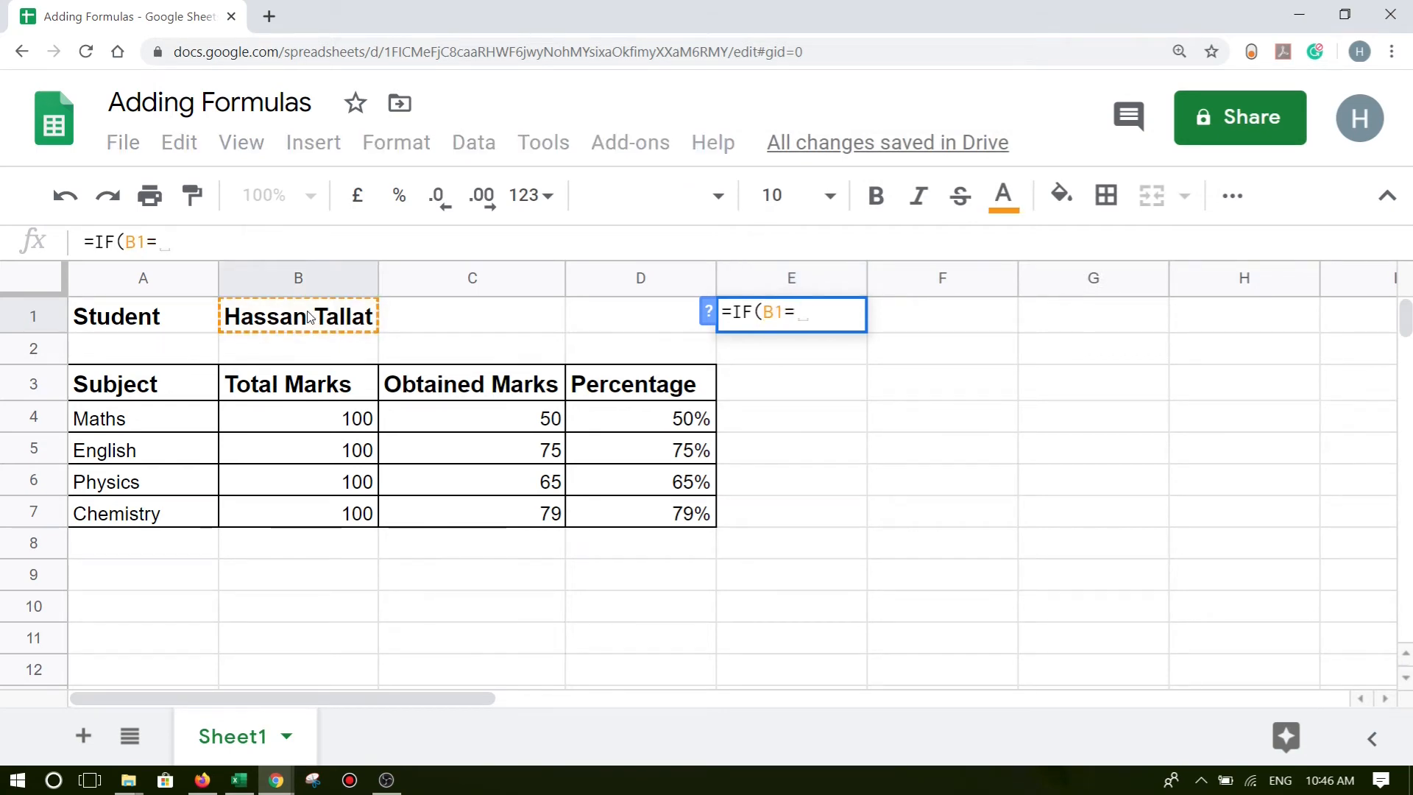
type("\"\"")
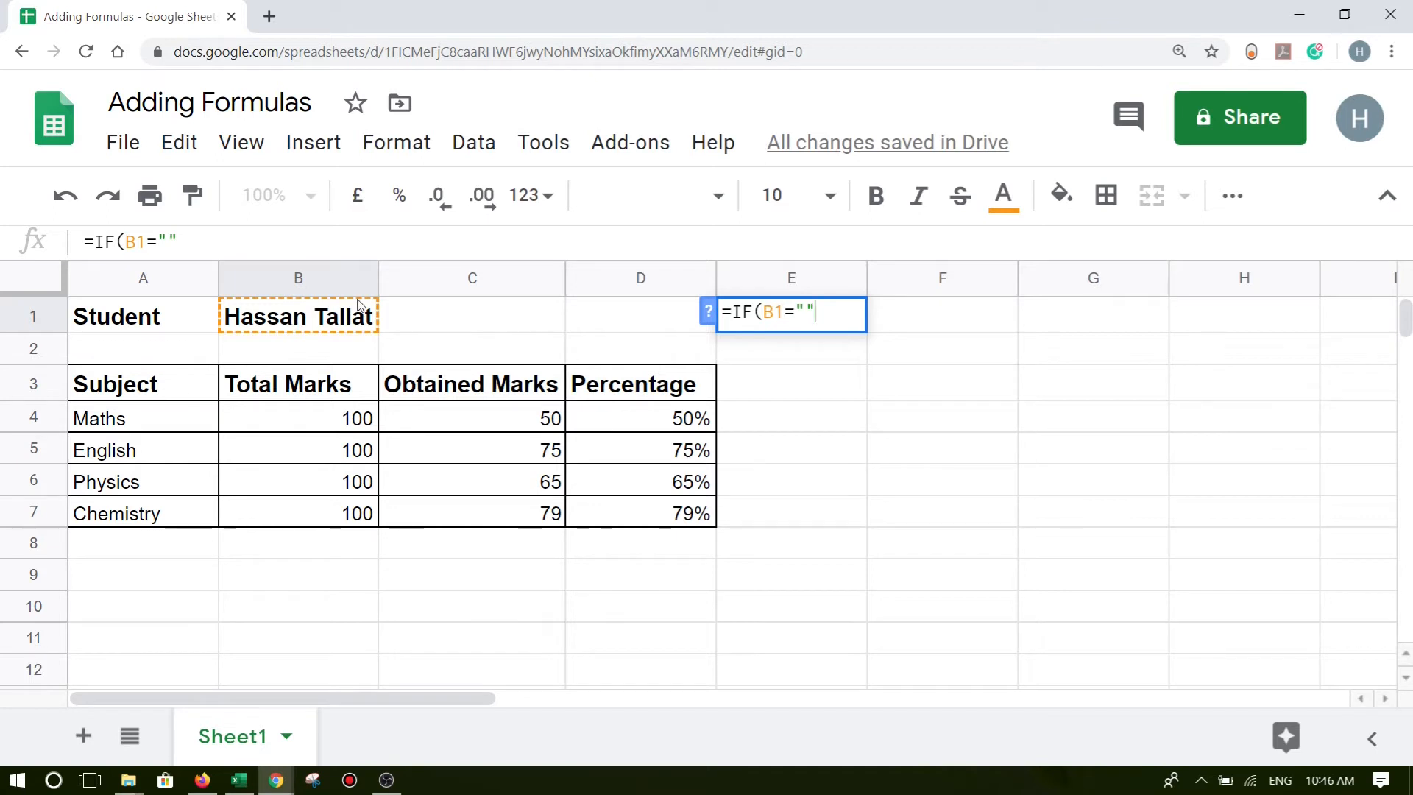
left_click_drag(826, 310, 798, 310)
left_click(845, 311)
Complete the E1 formula as =IF(B1="","",B1), returning an empty string when true and B1 otherwise.
type(",")
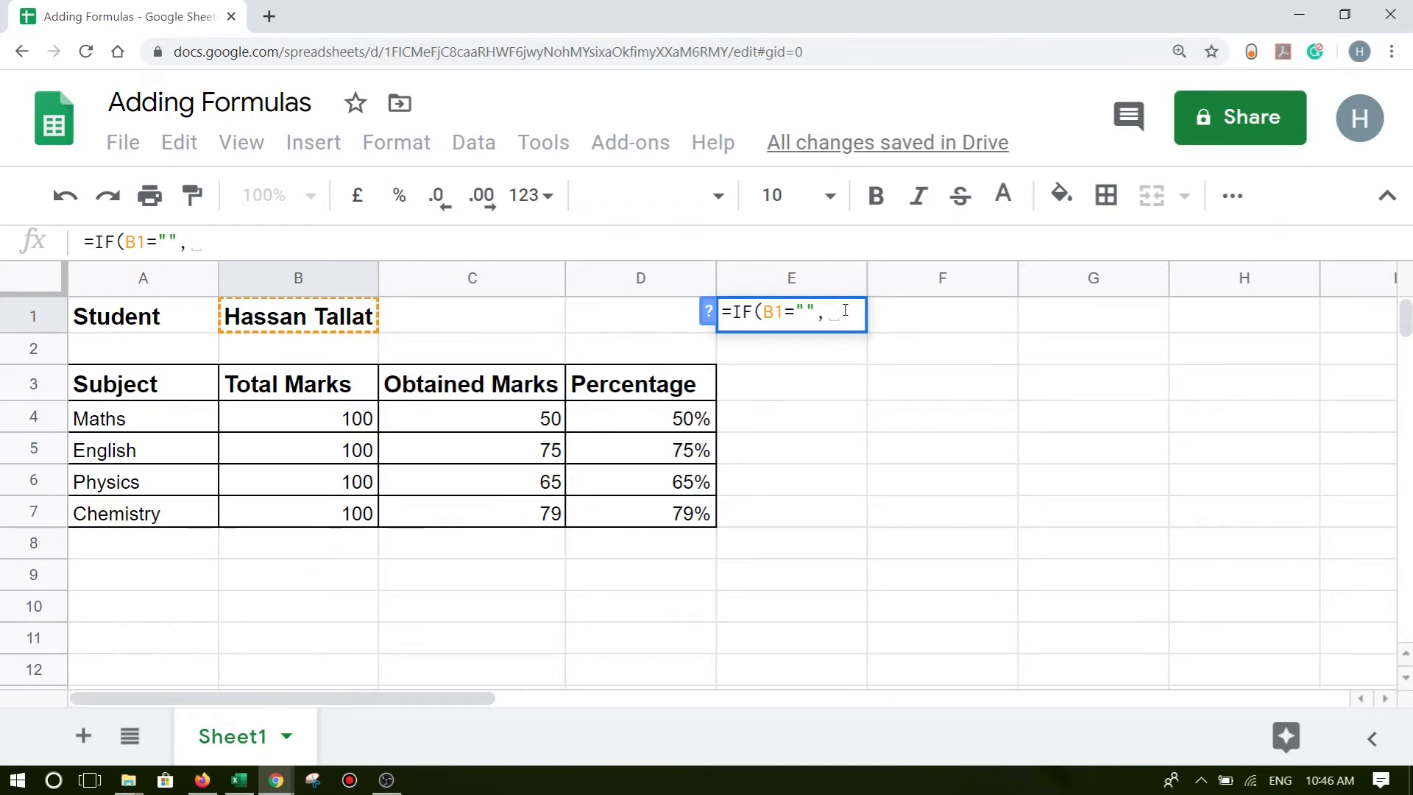
key("BackSpace")
type("\"\"")
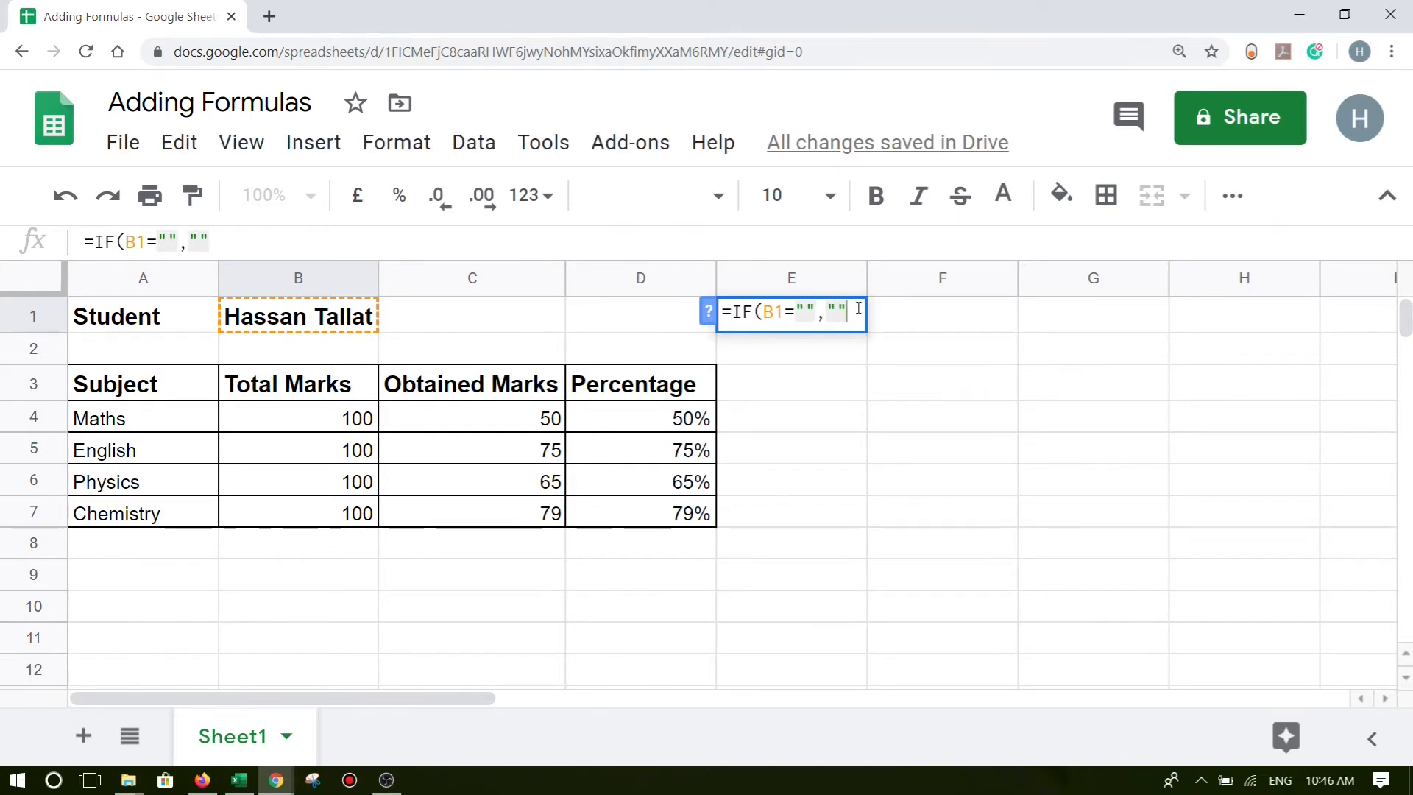
type(",")
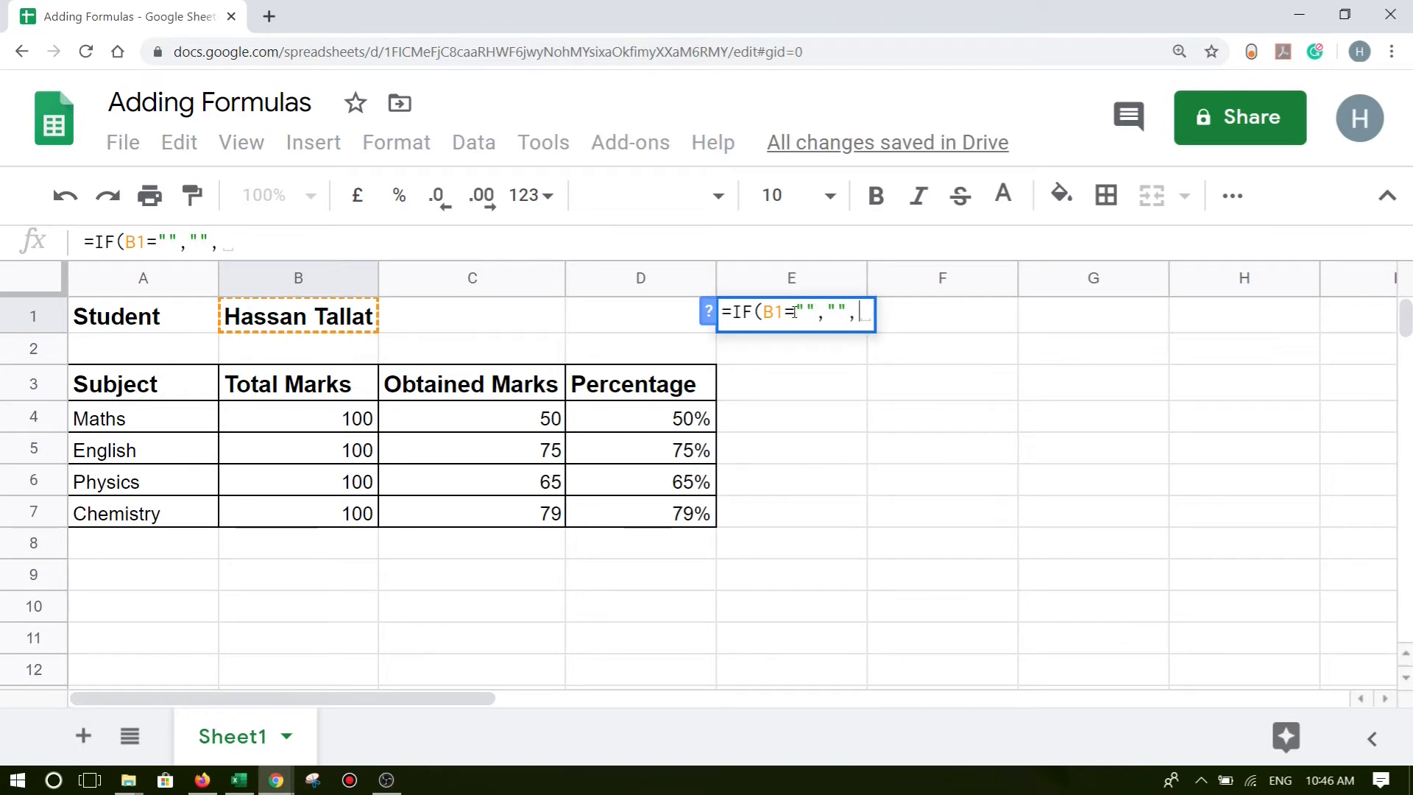
left_click_drag(816, 312, 763, 312)
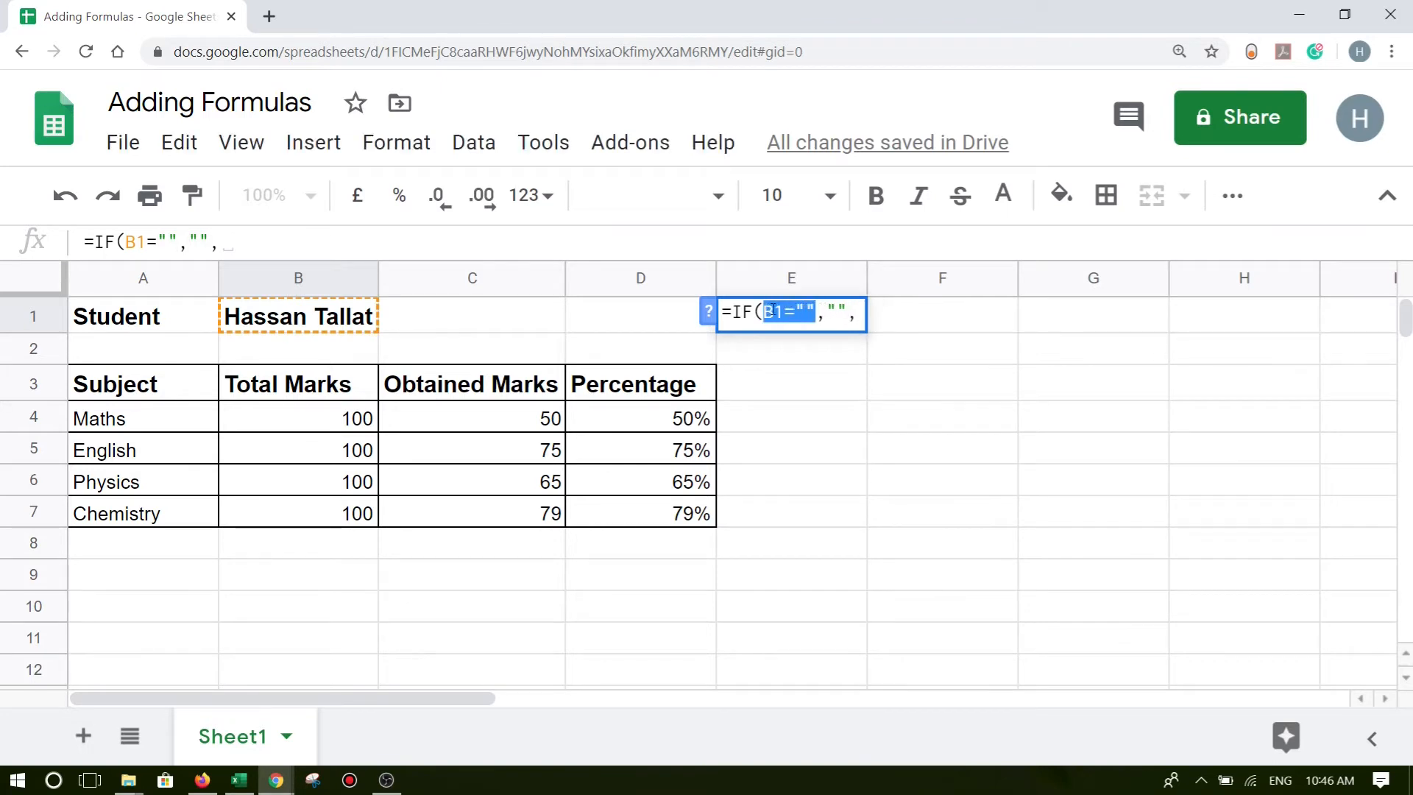
left_click(862, 311)
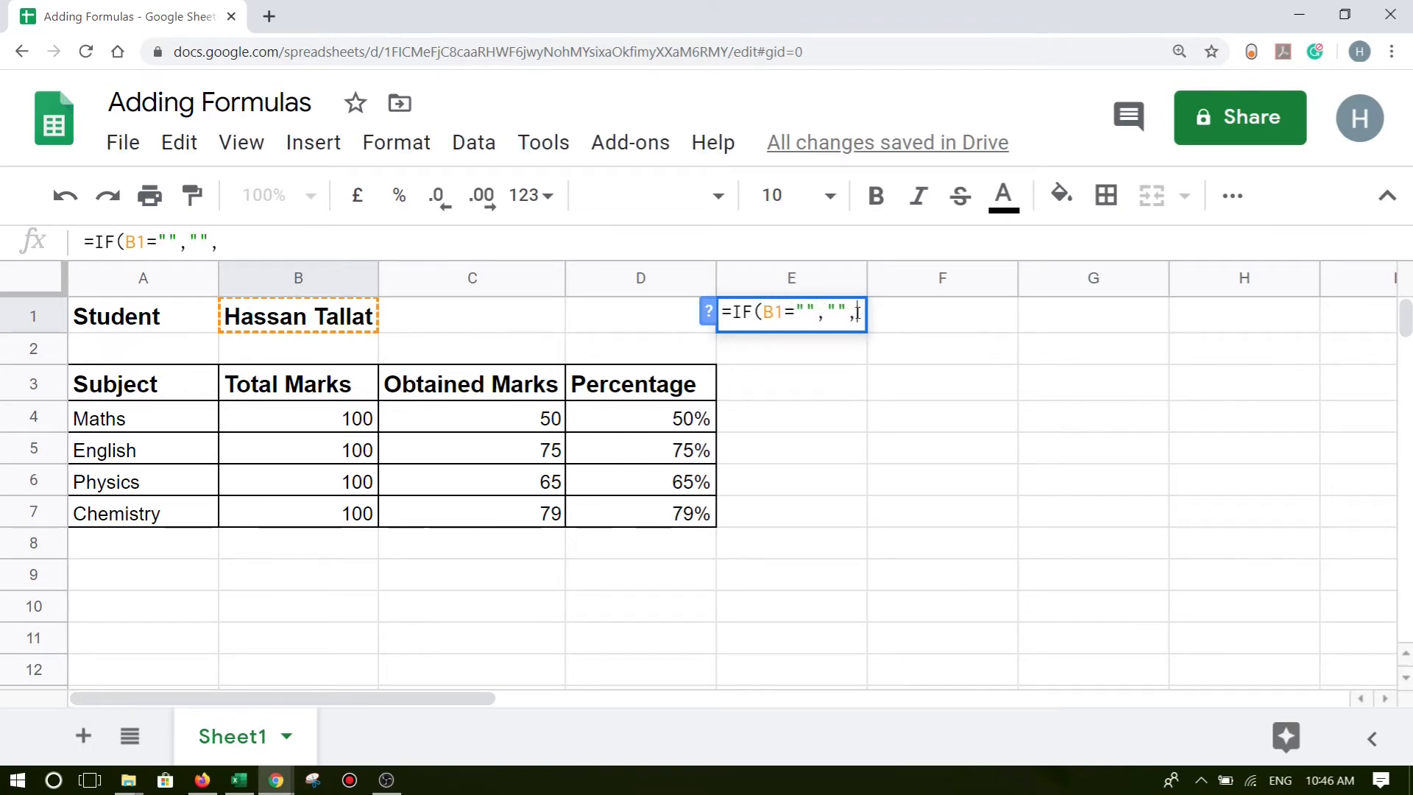
left_click(335, 318)
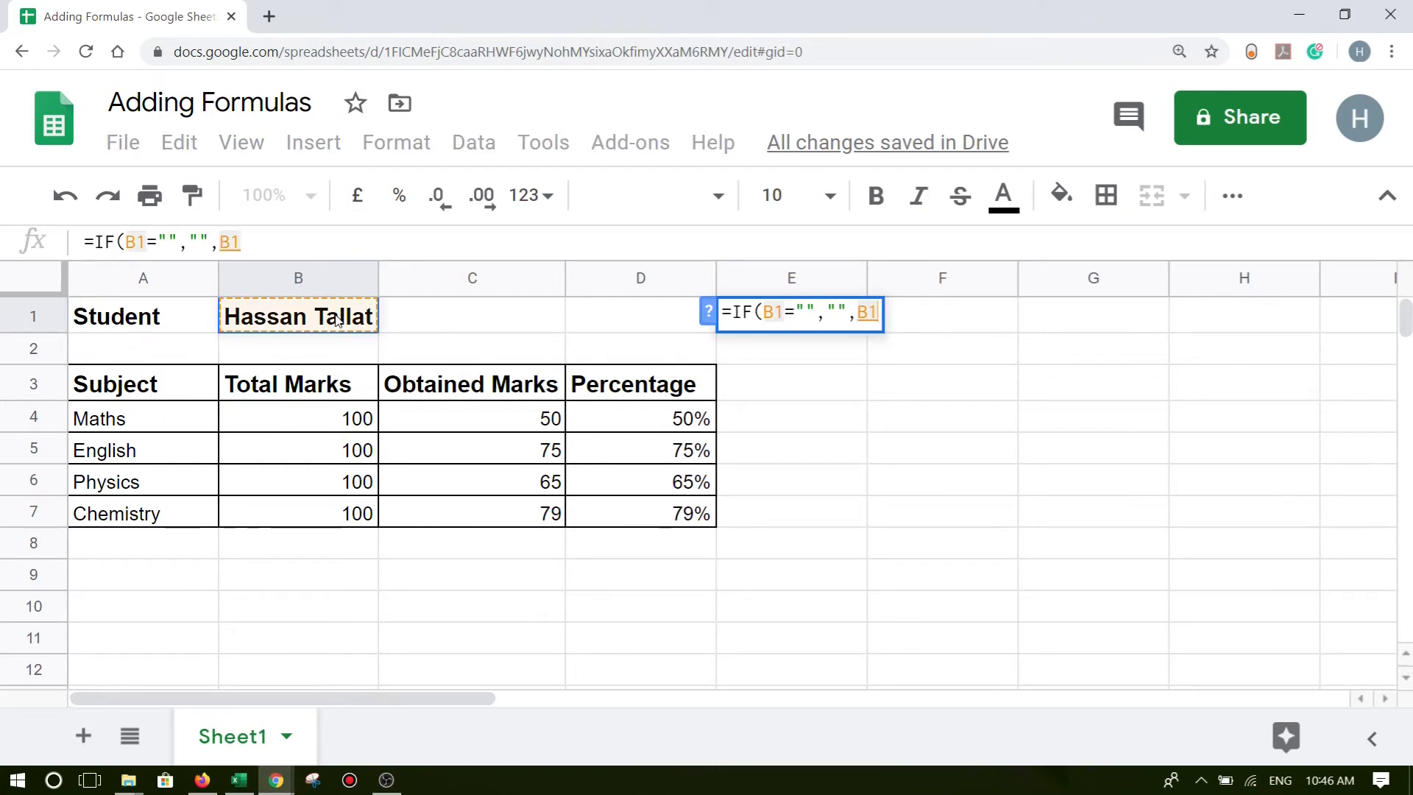
type(")")
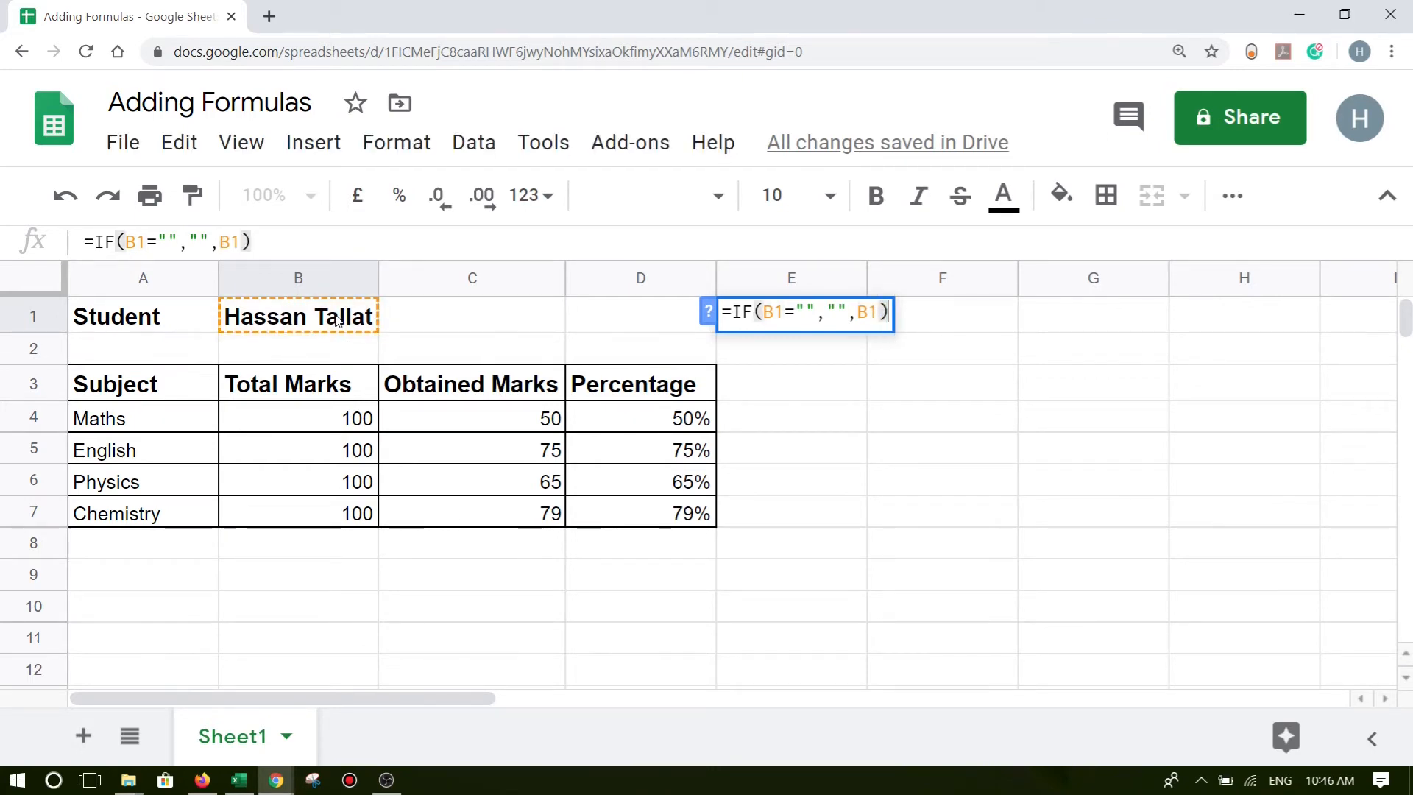
key("Return")
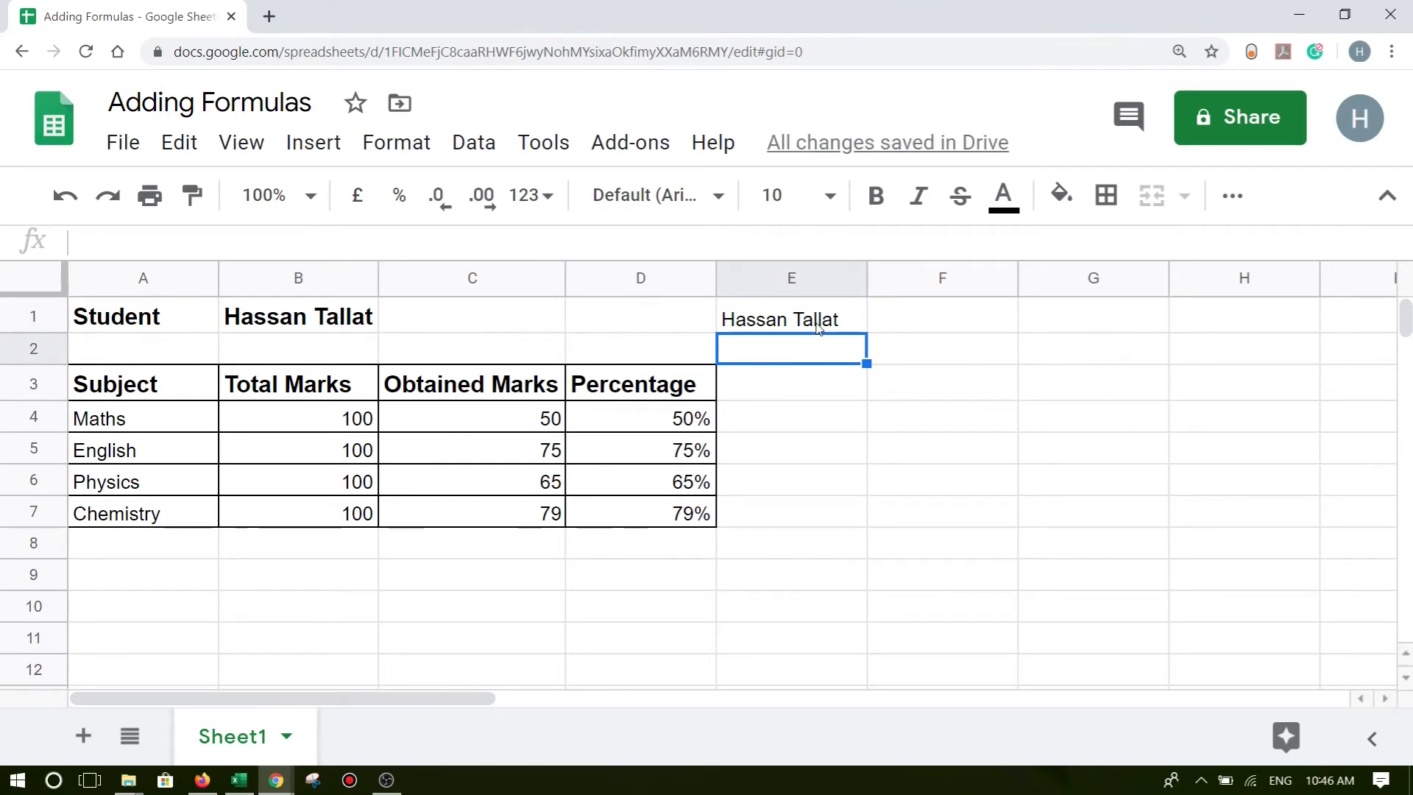
Compare the student's name in B1 with the IF formula in E1 and review its arguments.
left_click(288, 318)
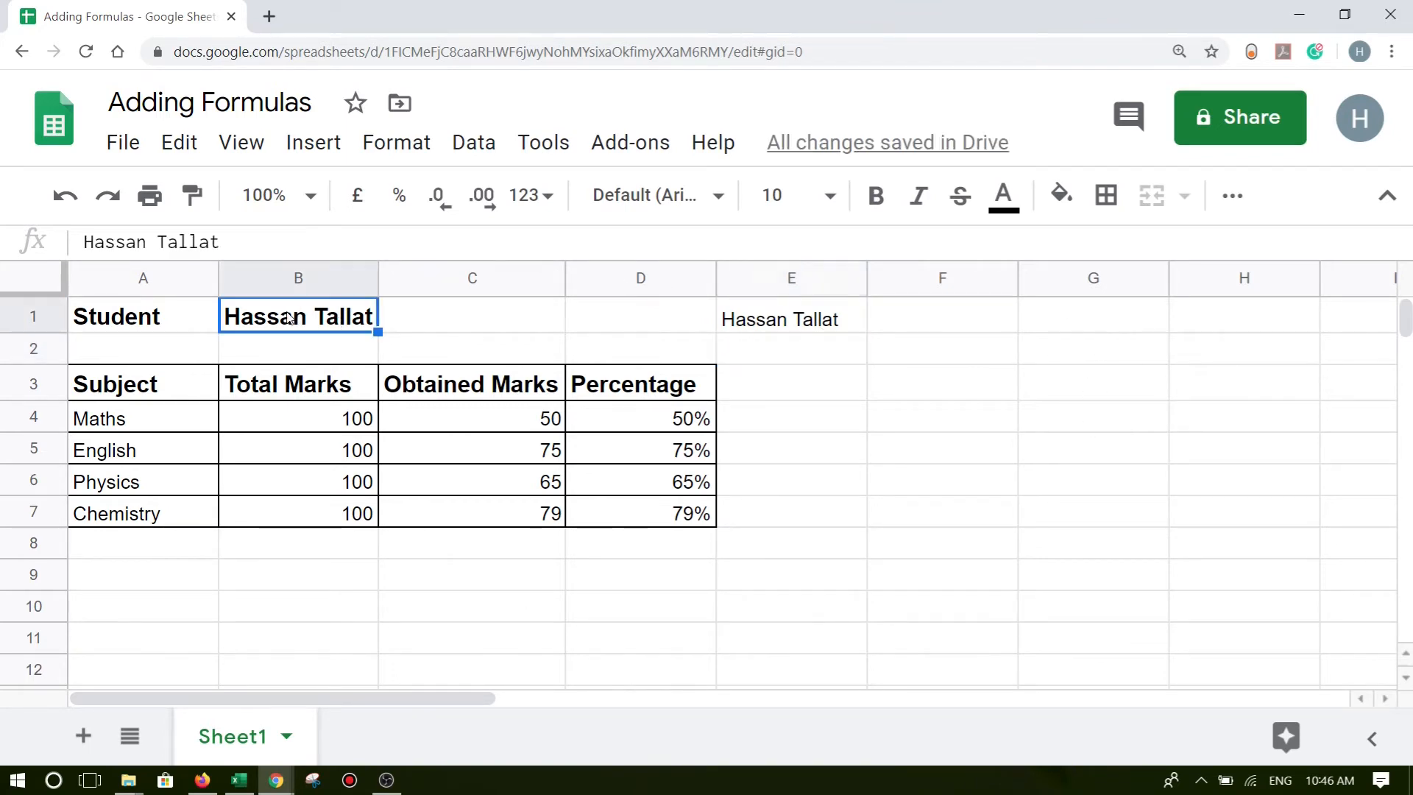
left_click(809, 324)
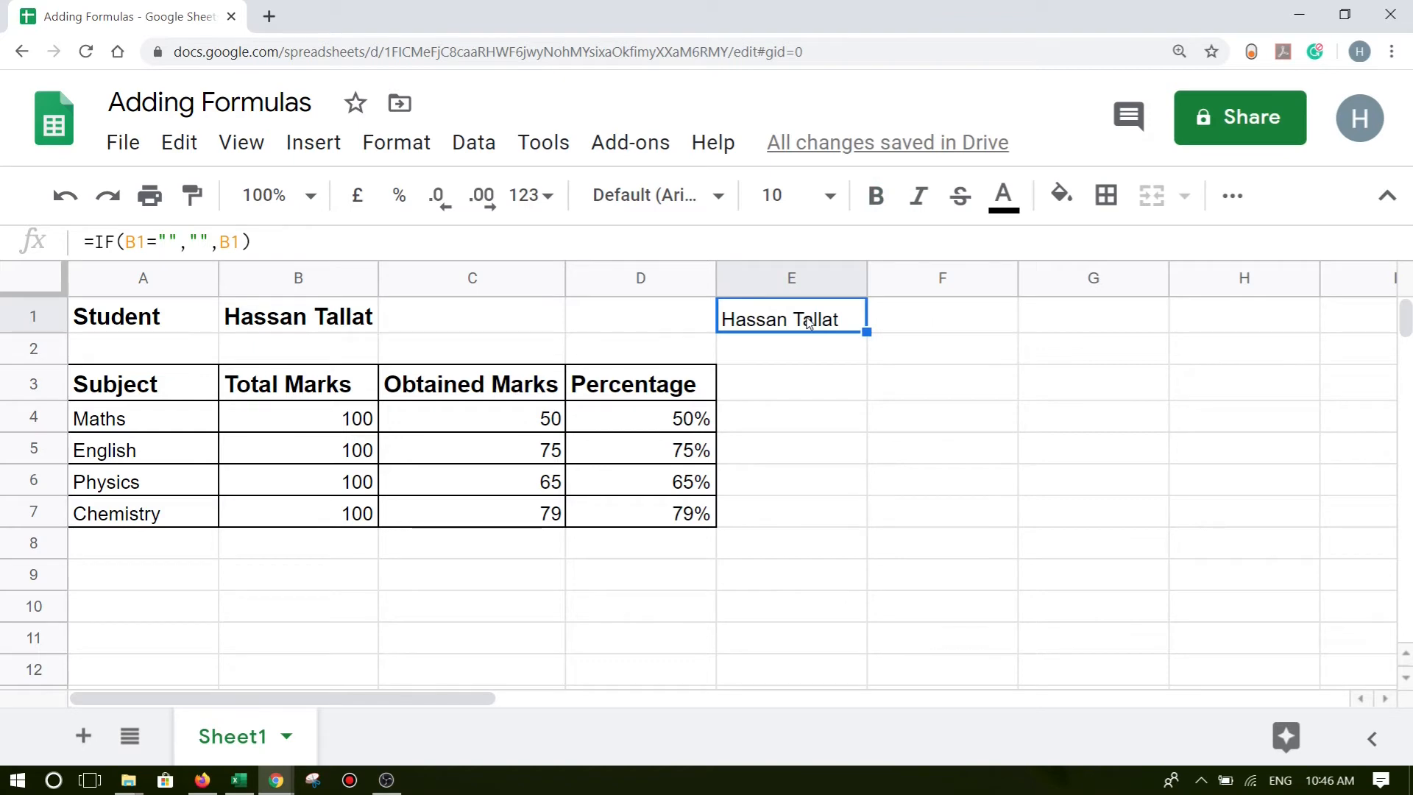
left_click(245, 243)
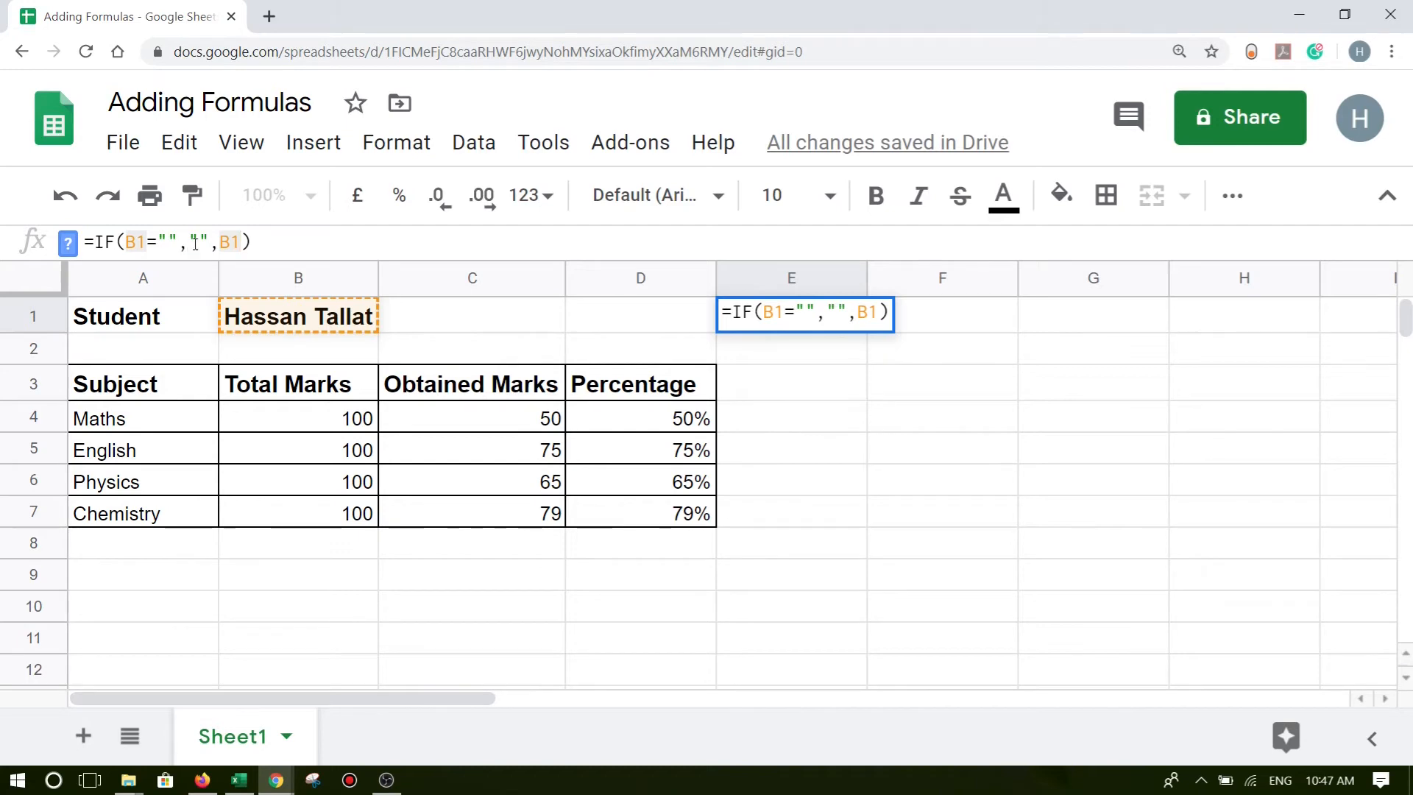
Change both references in the E1 IF formula to the Subject header A3, and clear E1 after viewing the formula.
left_click(880, 318)
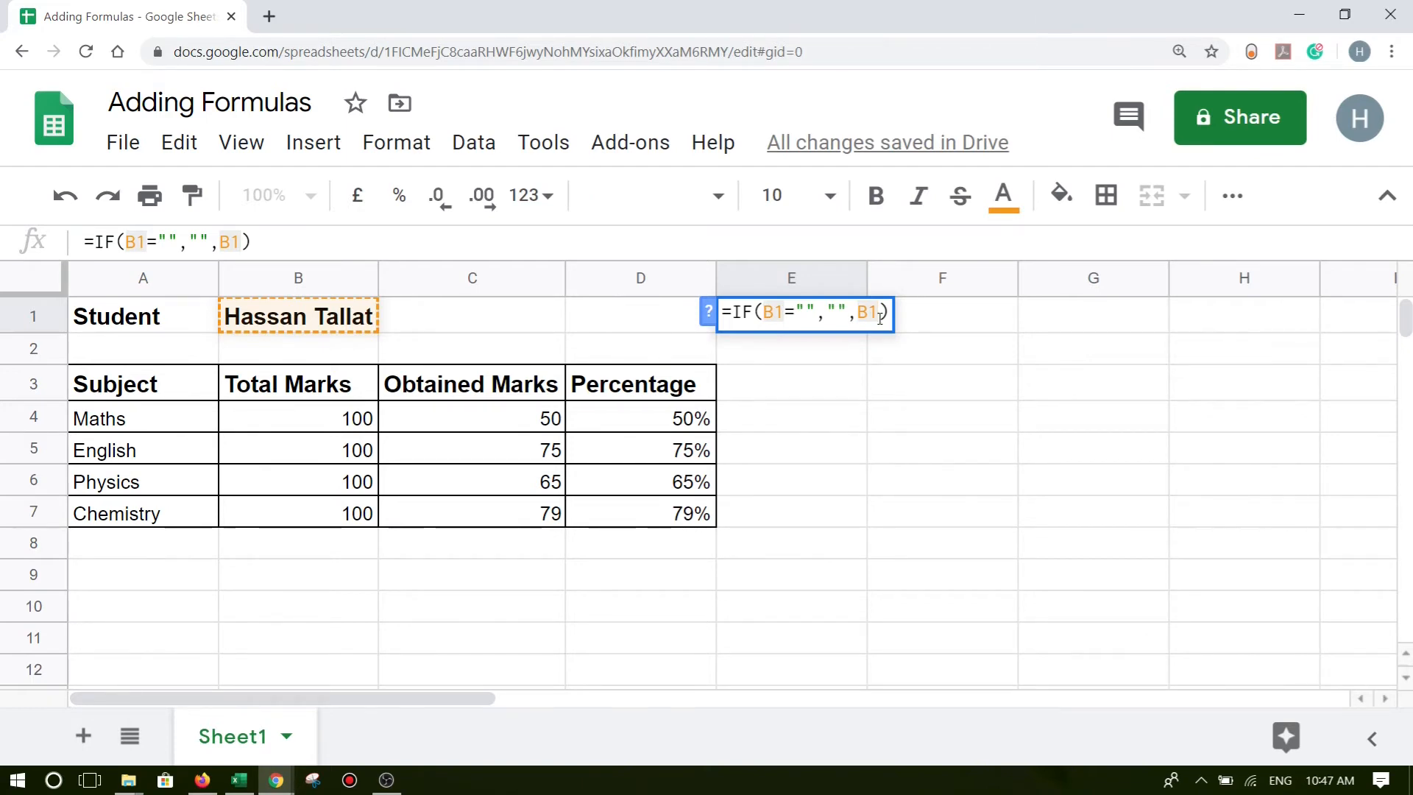
key("F2")
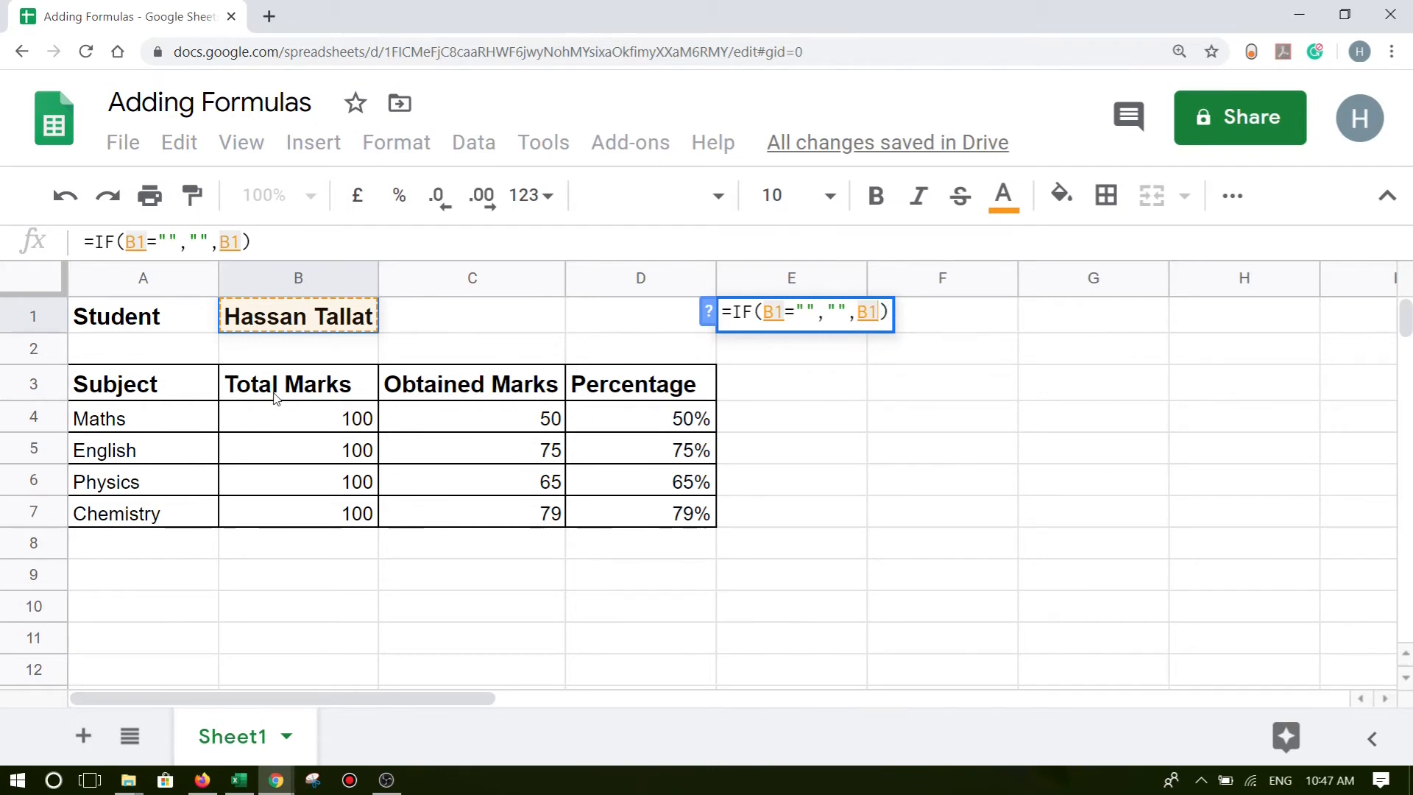
left_click(180, 391)
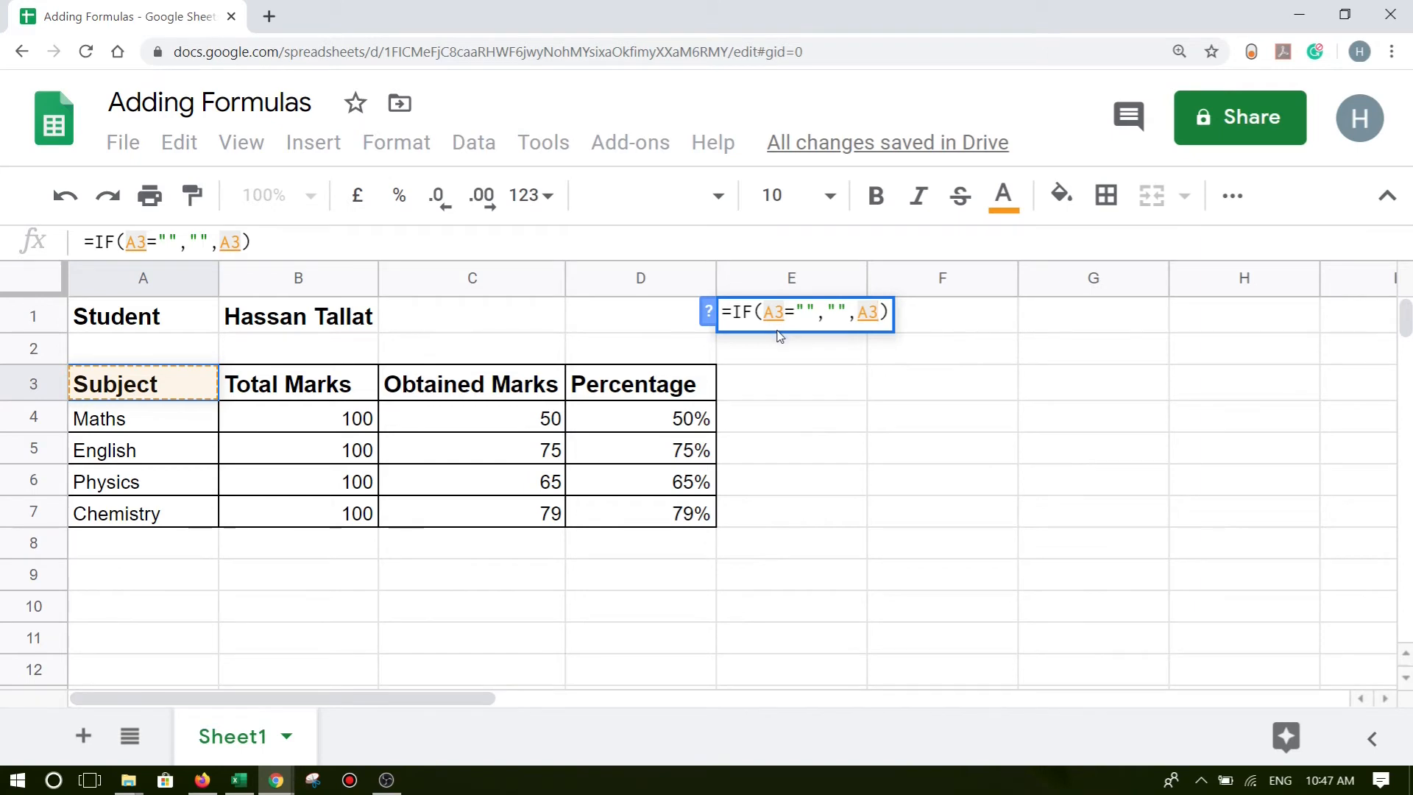
key("Return")
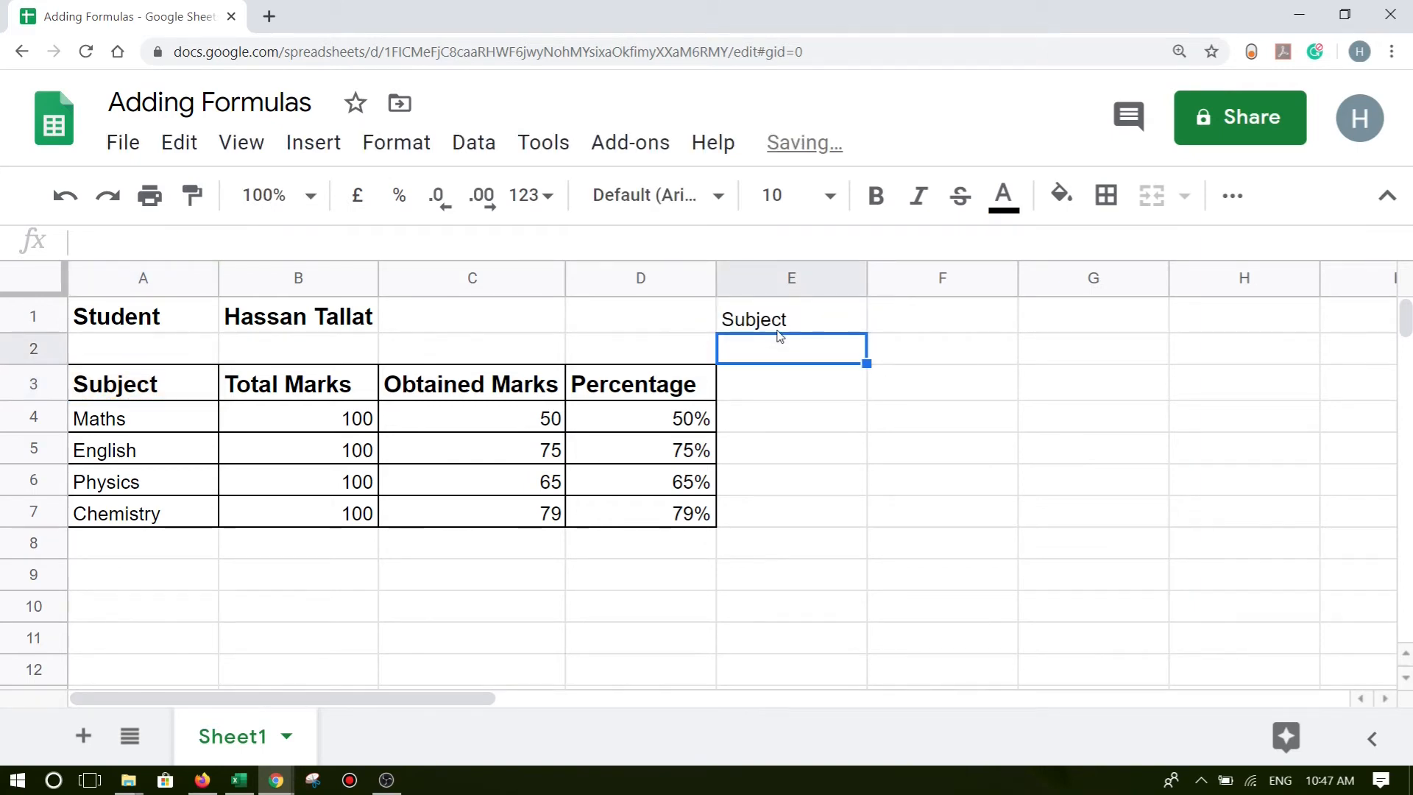
left_click(806, 321)
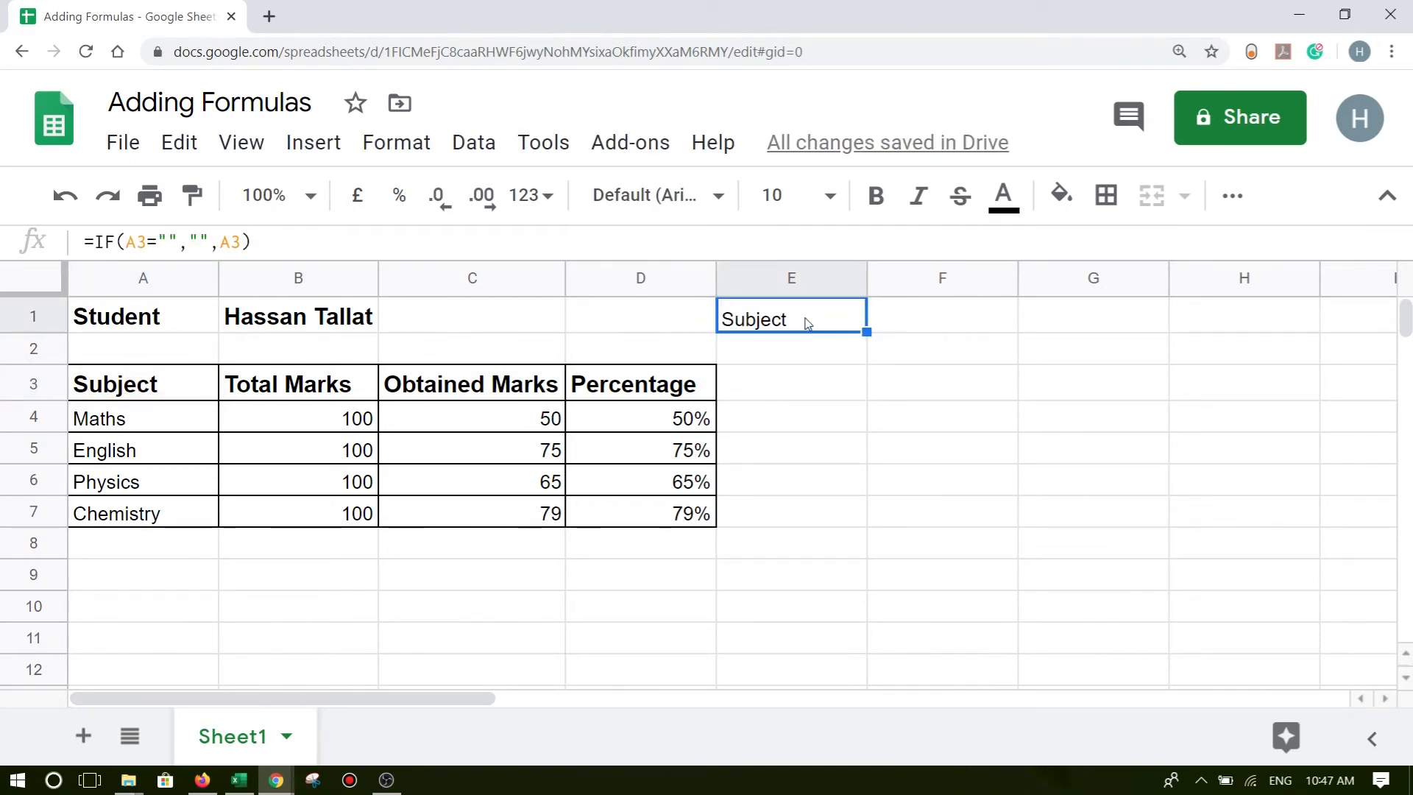
key("Delete")
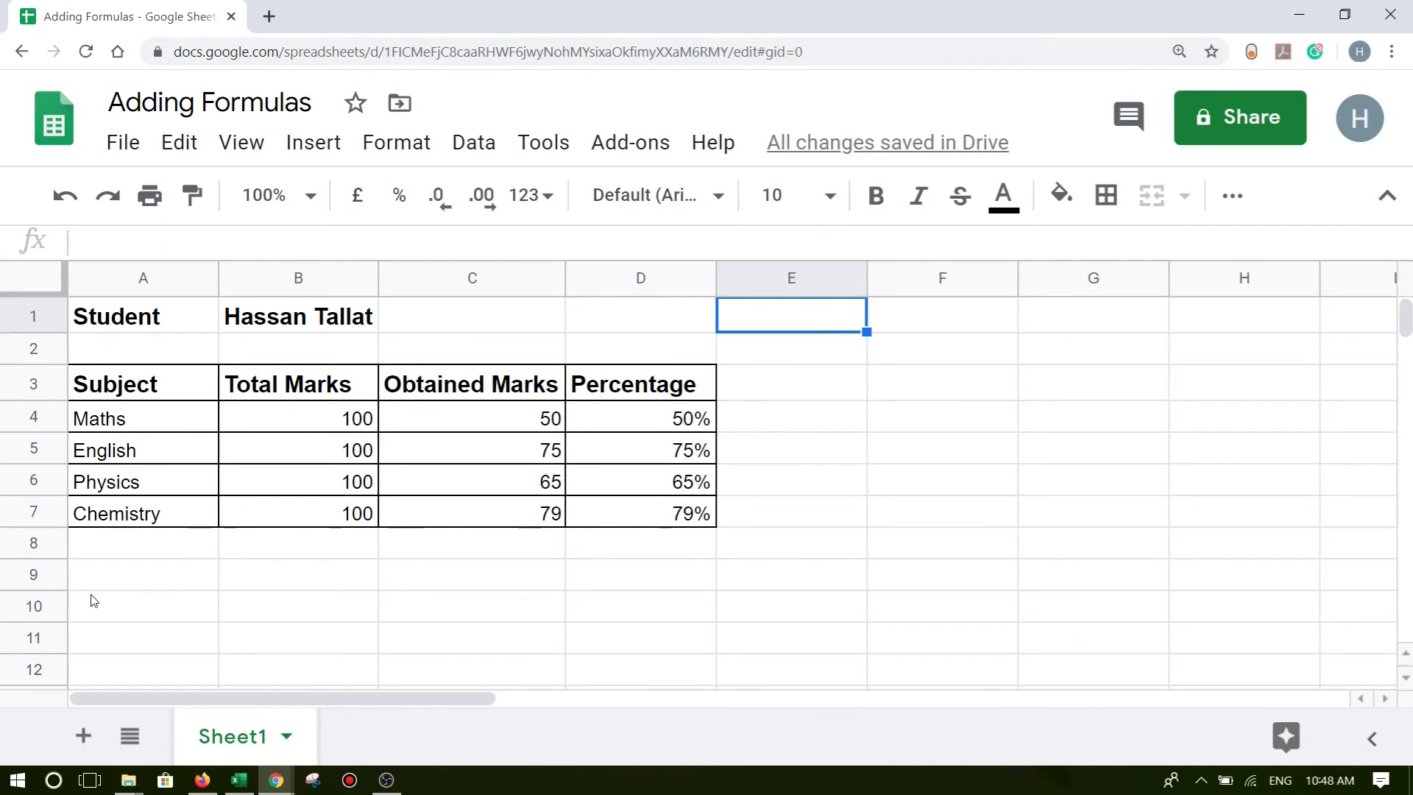
Label cell A8, below the Chemistry row, as Total.
left_click(126, 558)
type("tOTA")
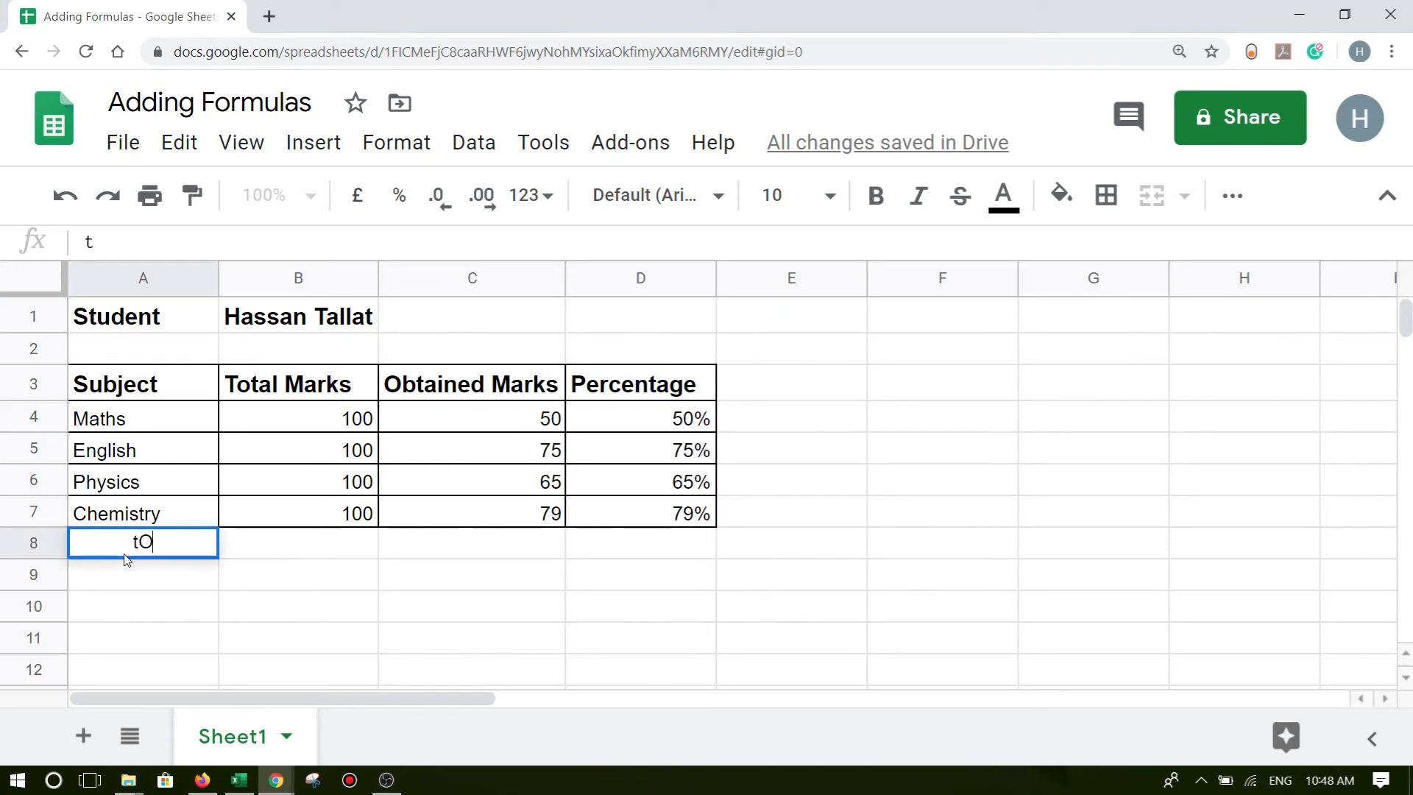
key("BackSpace")
key("BackSpace")
key("BackSpace")
key("BackSpace")
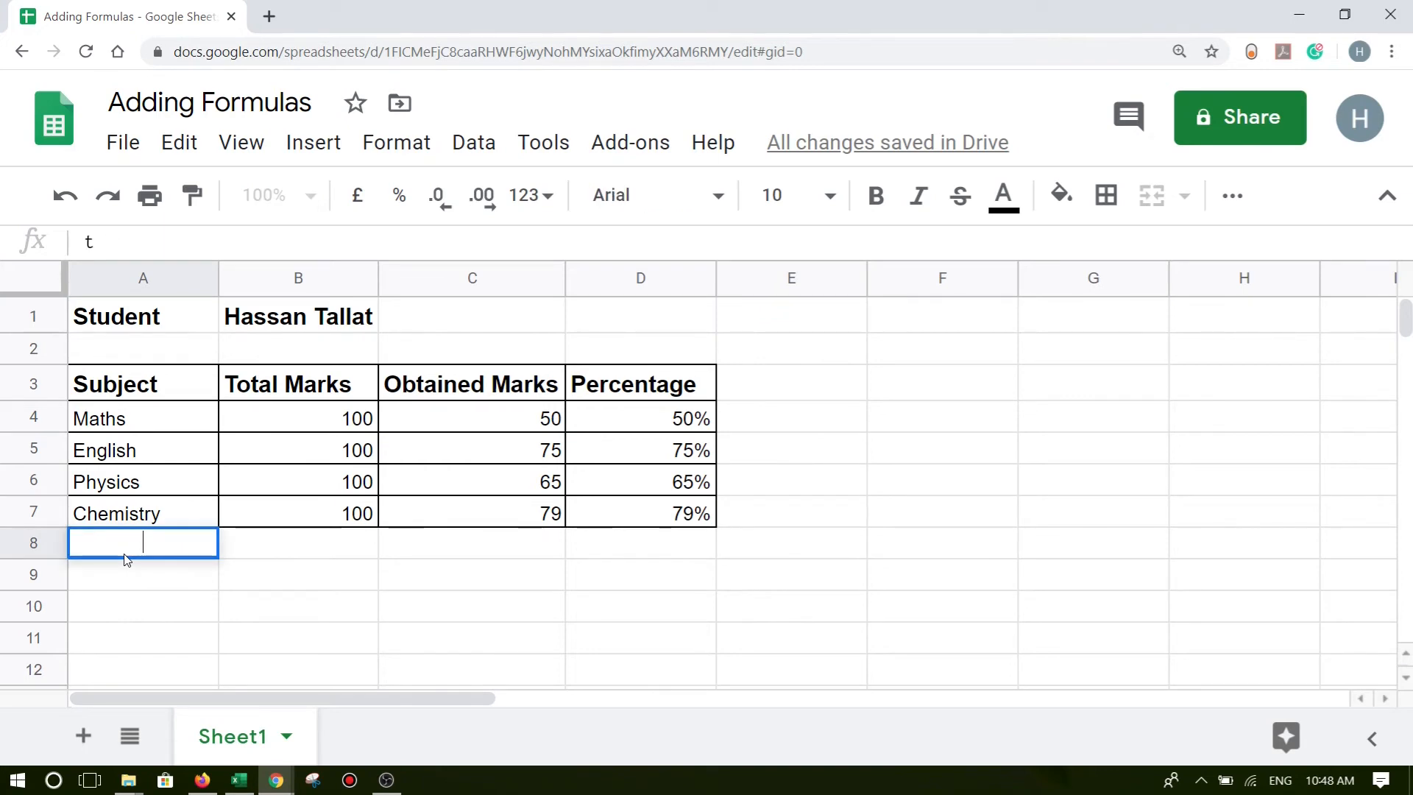
type("Total")
key("Return")
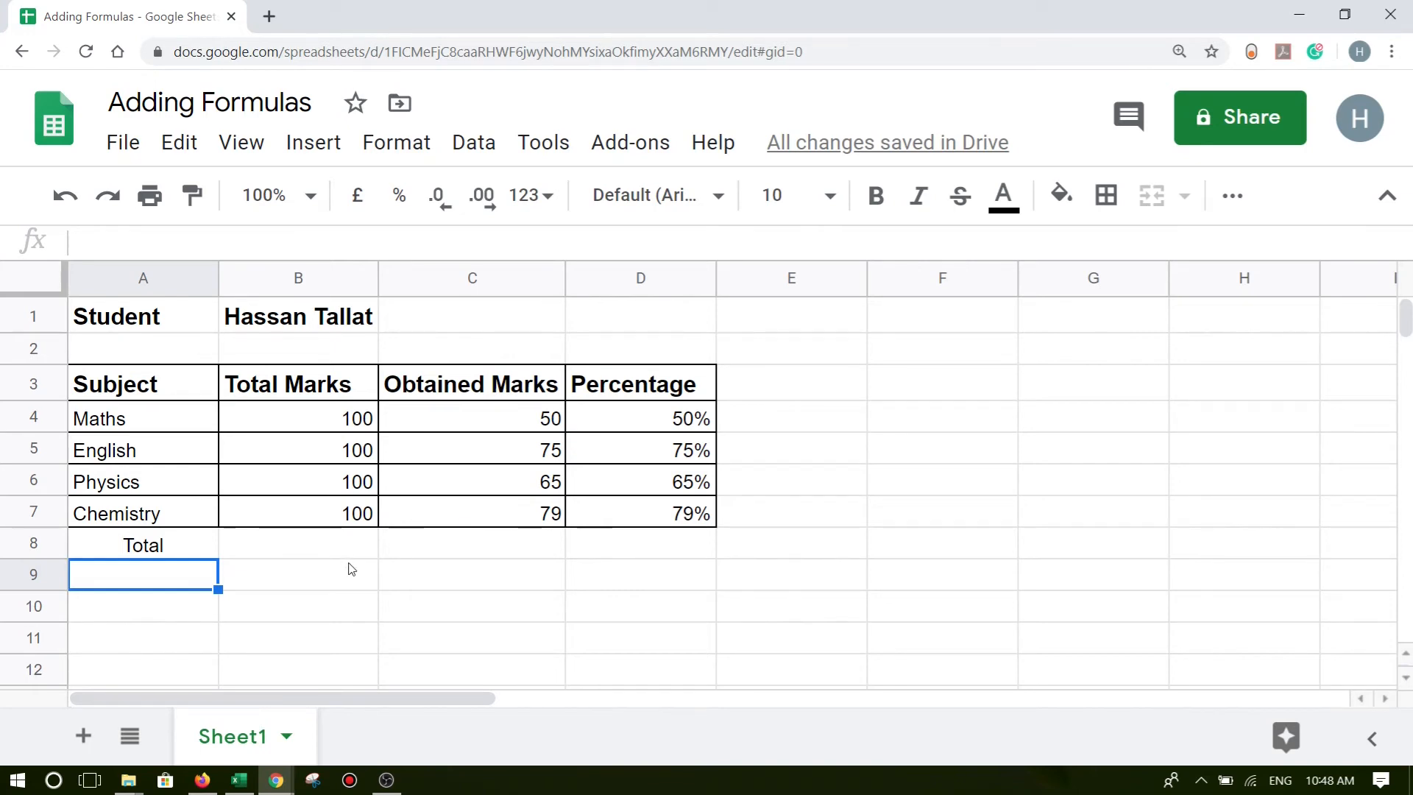
Add up the Total Marks column in B8 with the formula =SUM(B4:B7).
left_click(300, 546)
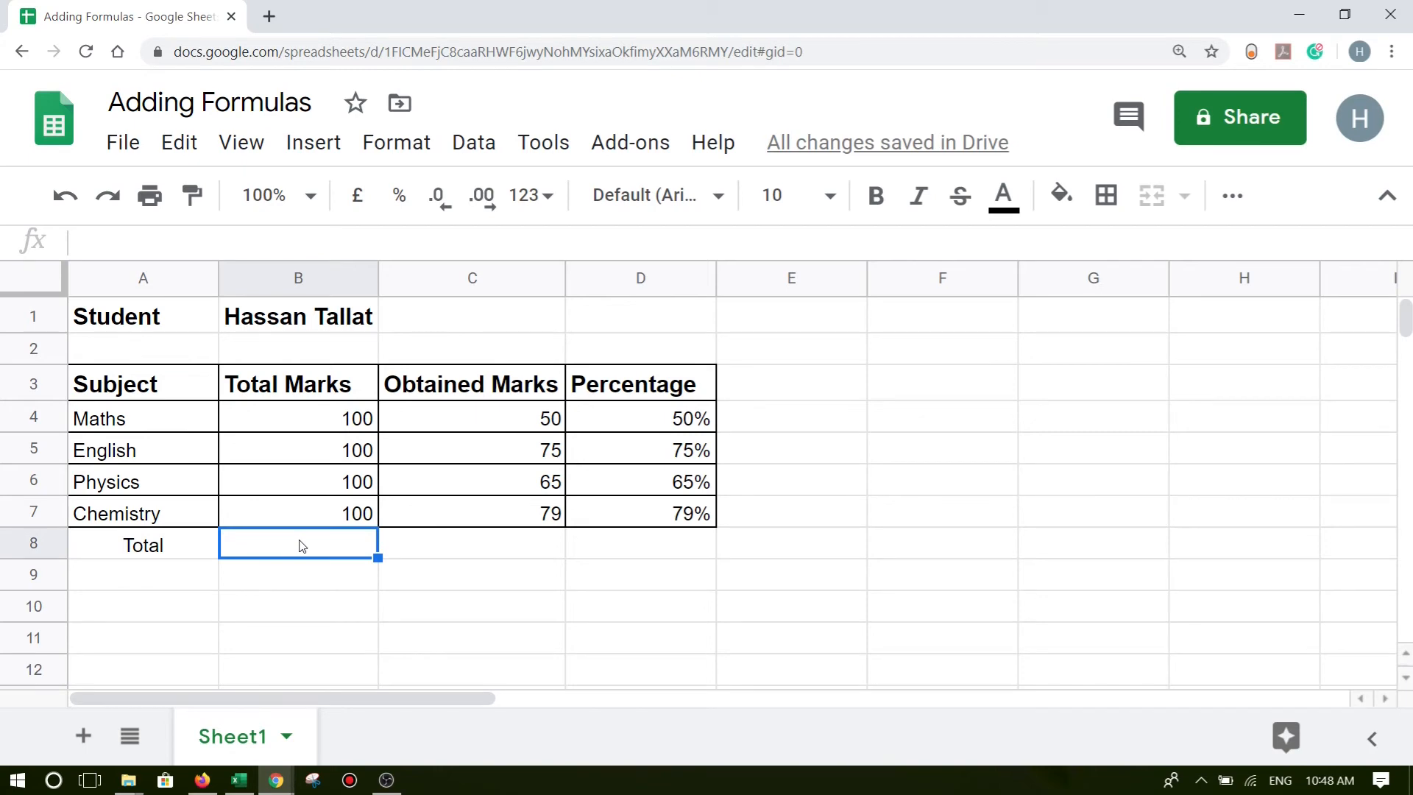
type("=")
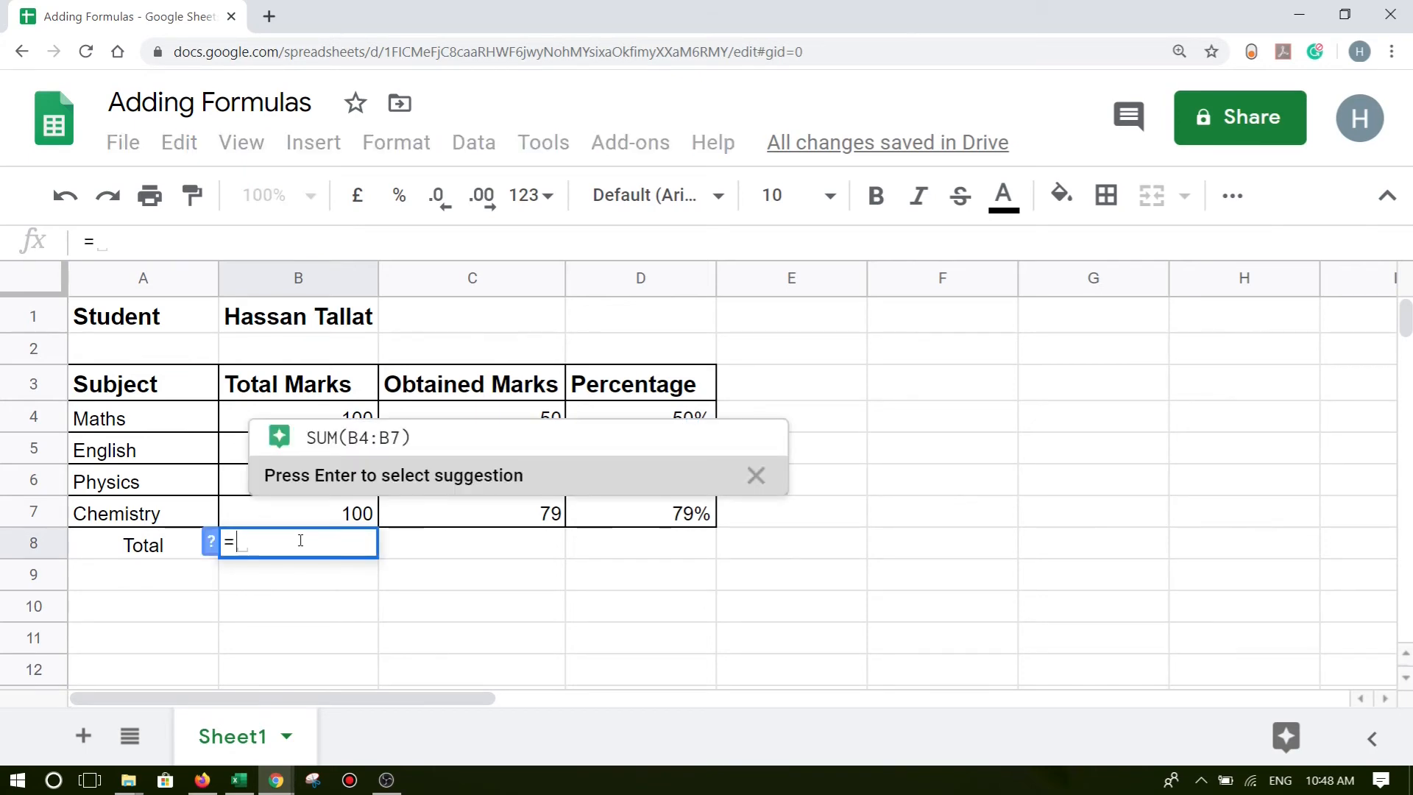
mouse_move(399, 432)
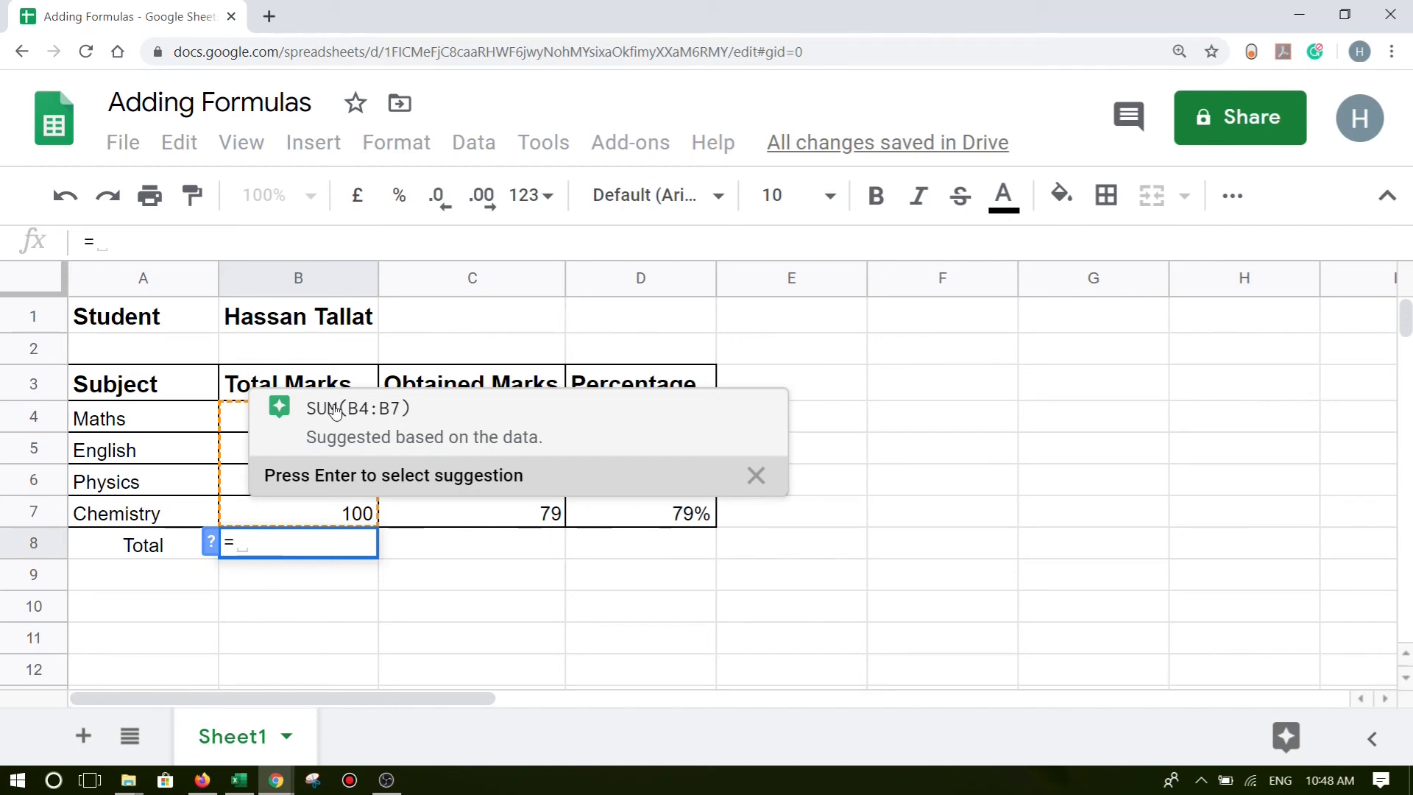
key("Down")
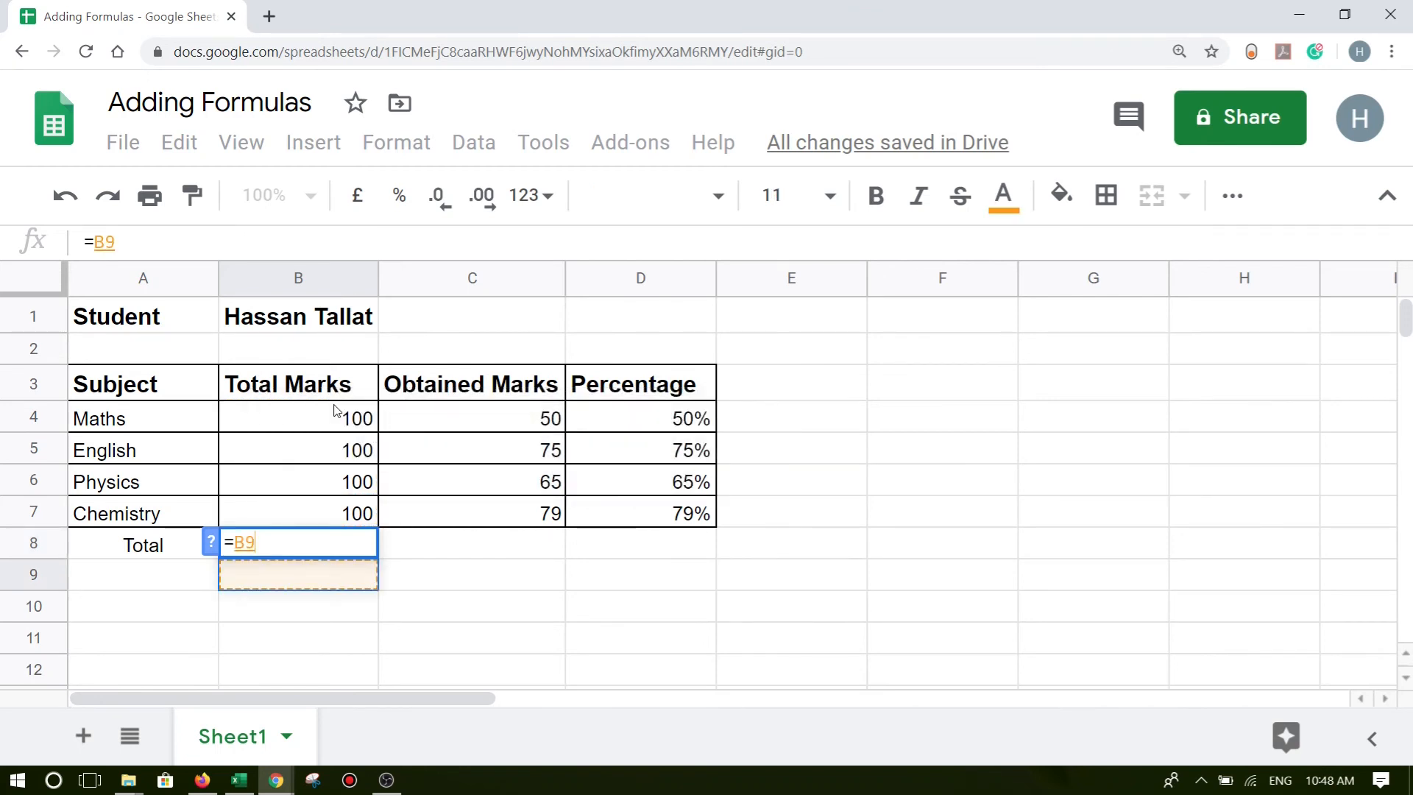
key("BackSpace")
key("Escape")
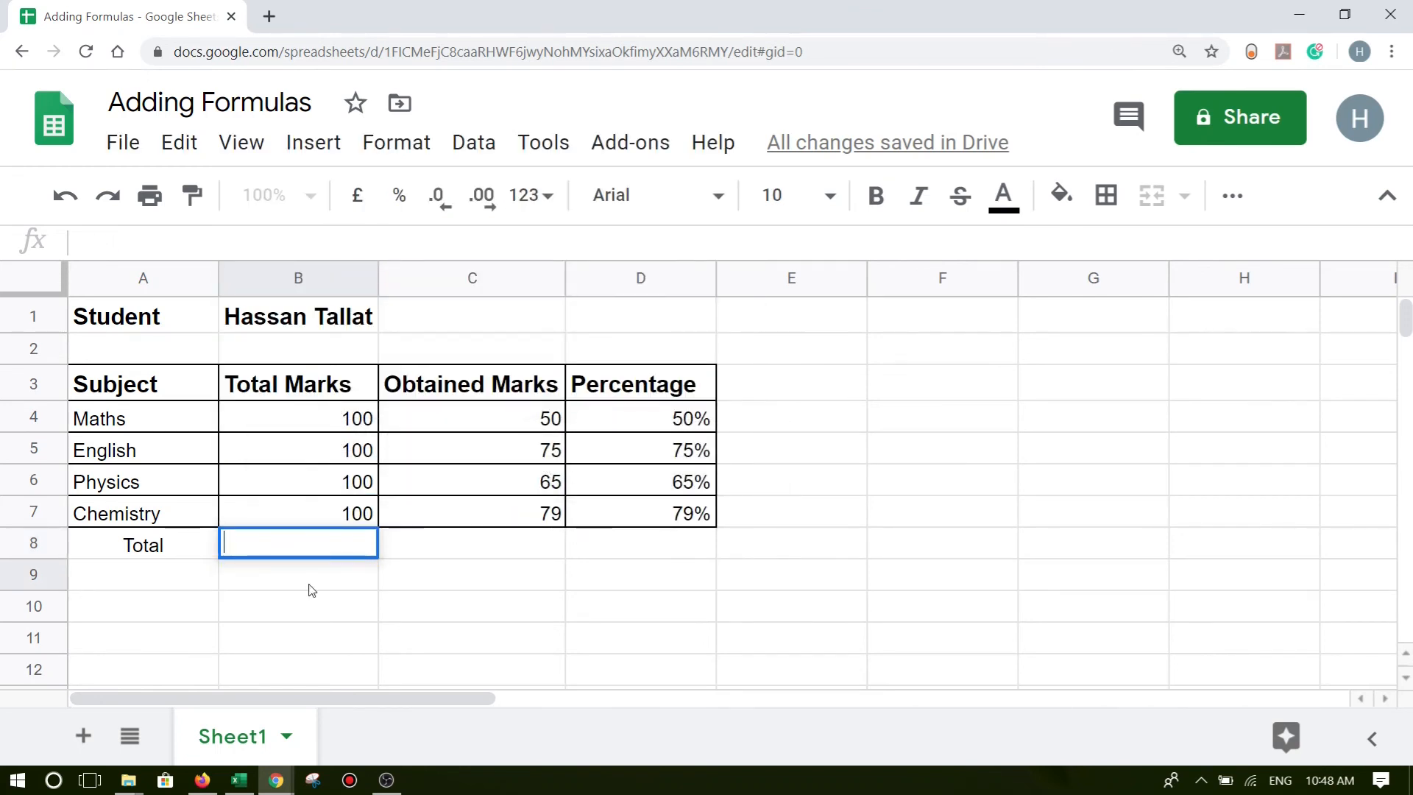
type("=SUM(B4:B7")
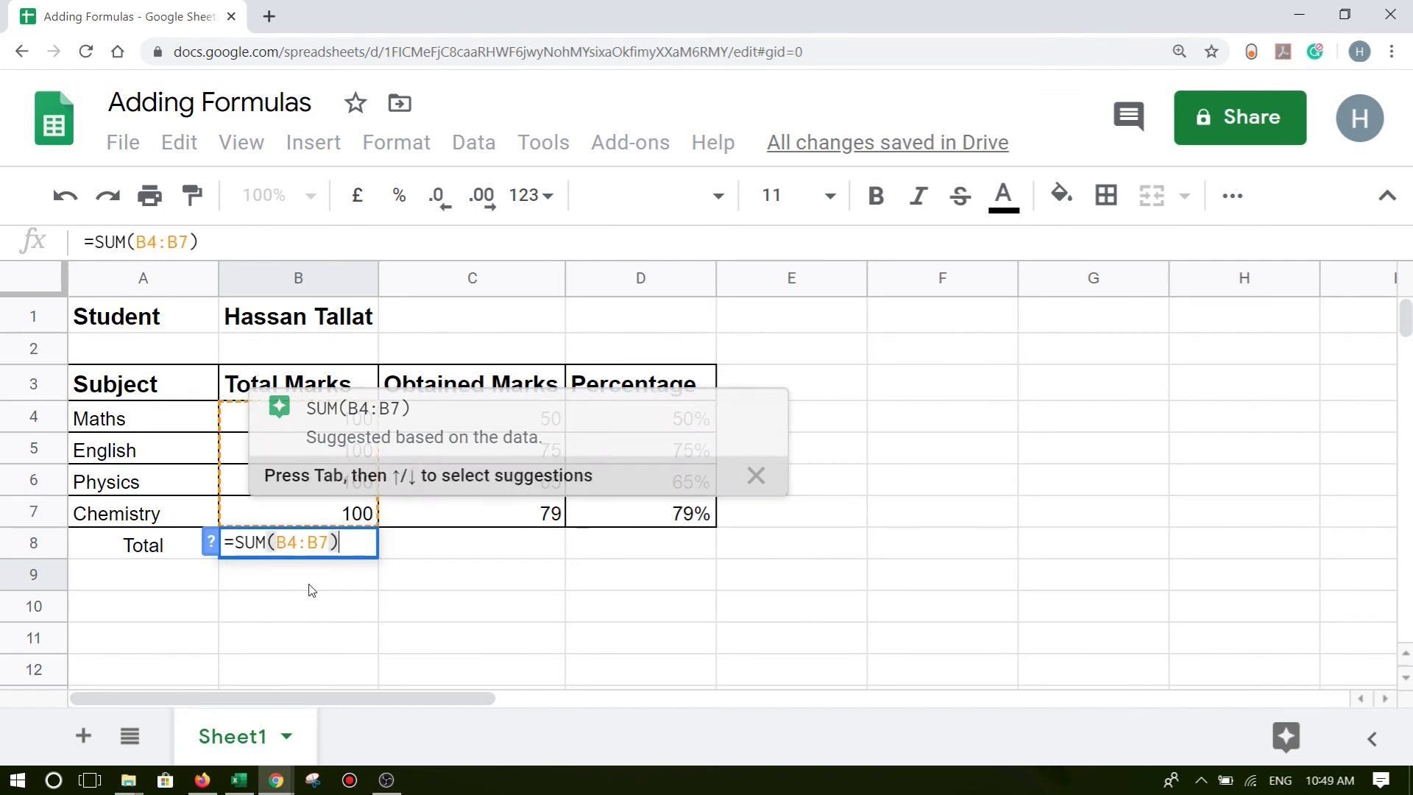
key("Tab")
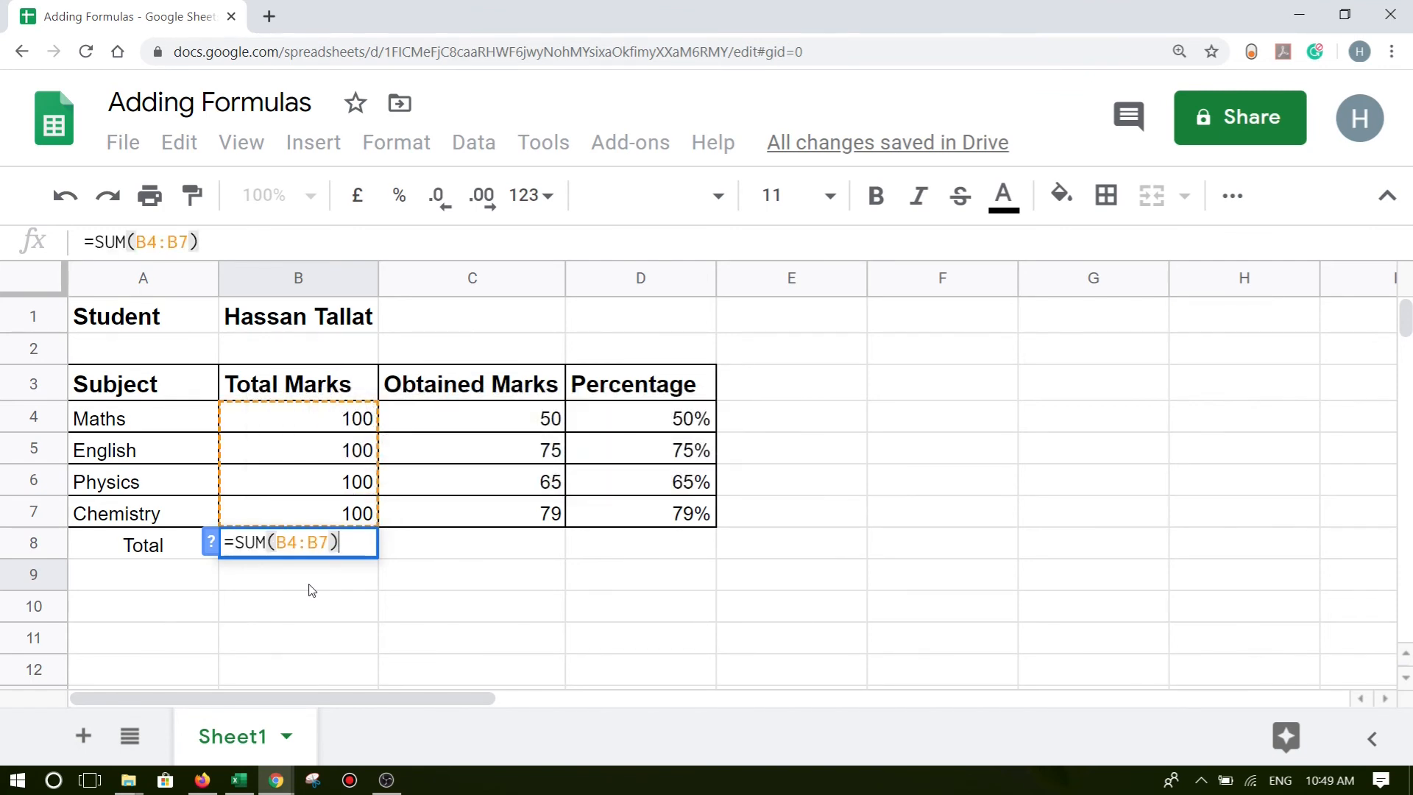
key("Return")
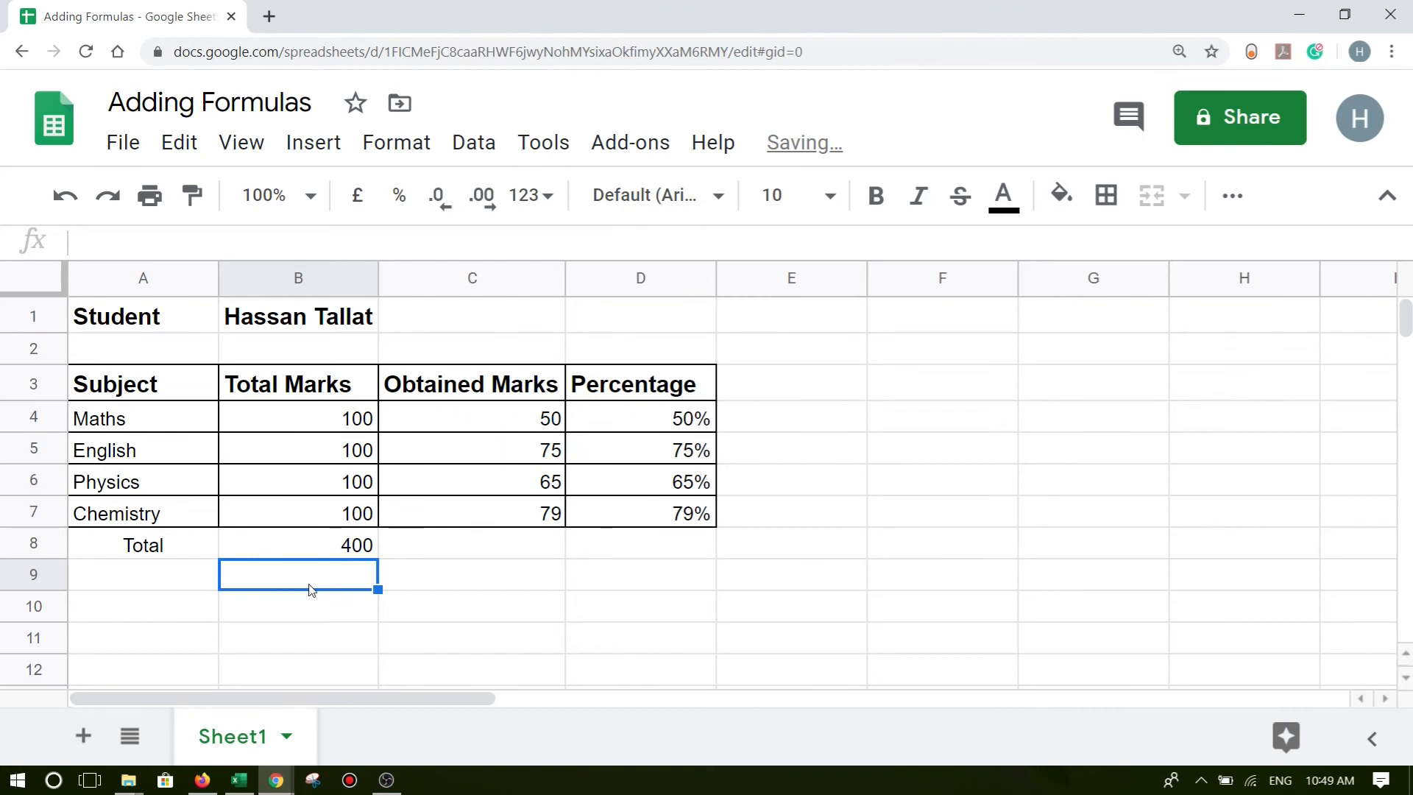
Check the sum of the Total Marks range B4:B7 against the SUM formula in B8.
left_click(333, 421)
left_click_drag(333, 421, 334, 514)
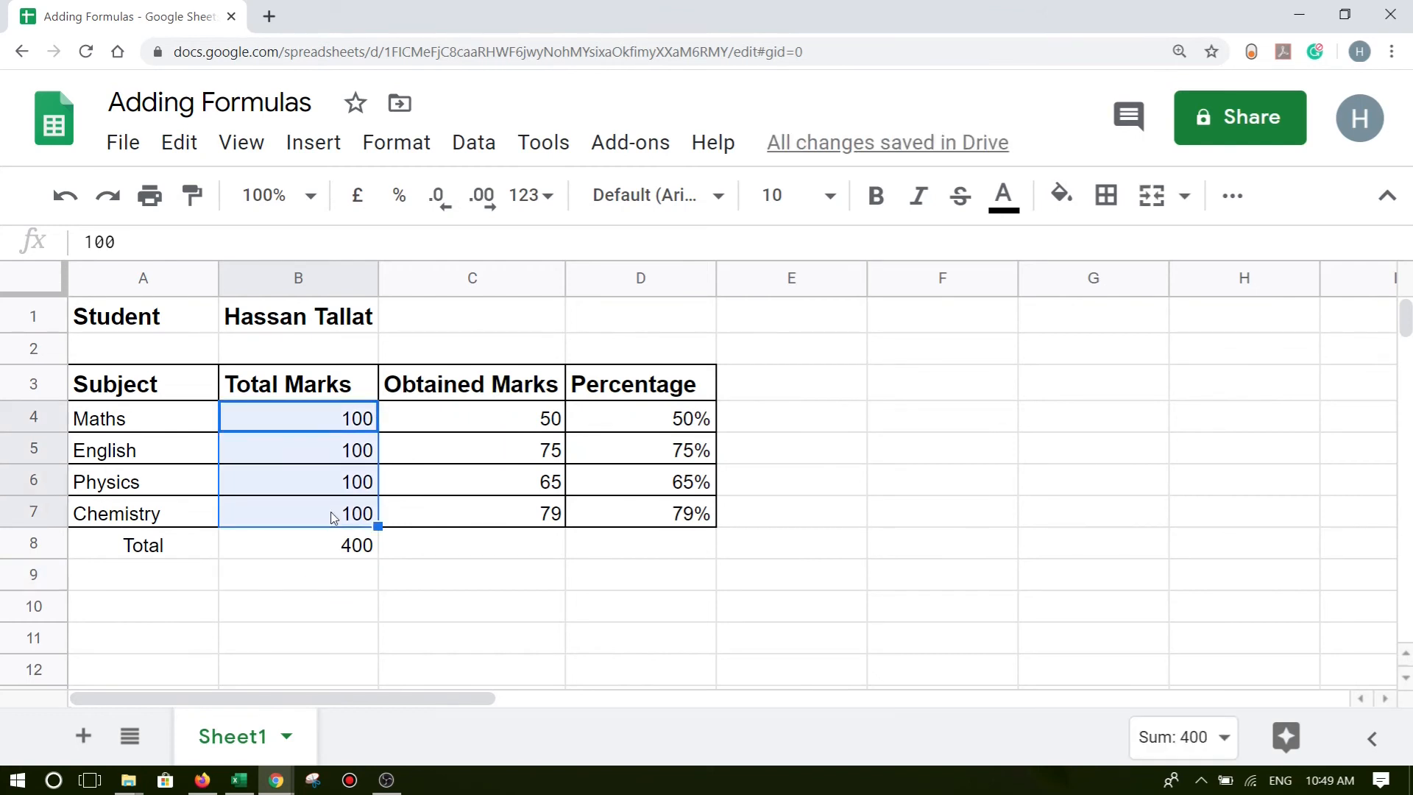
left_click(353, 545)
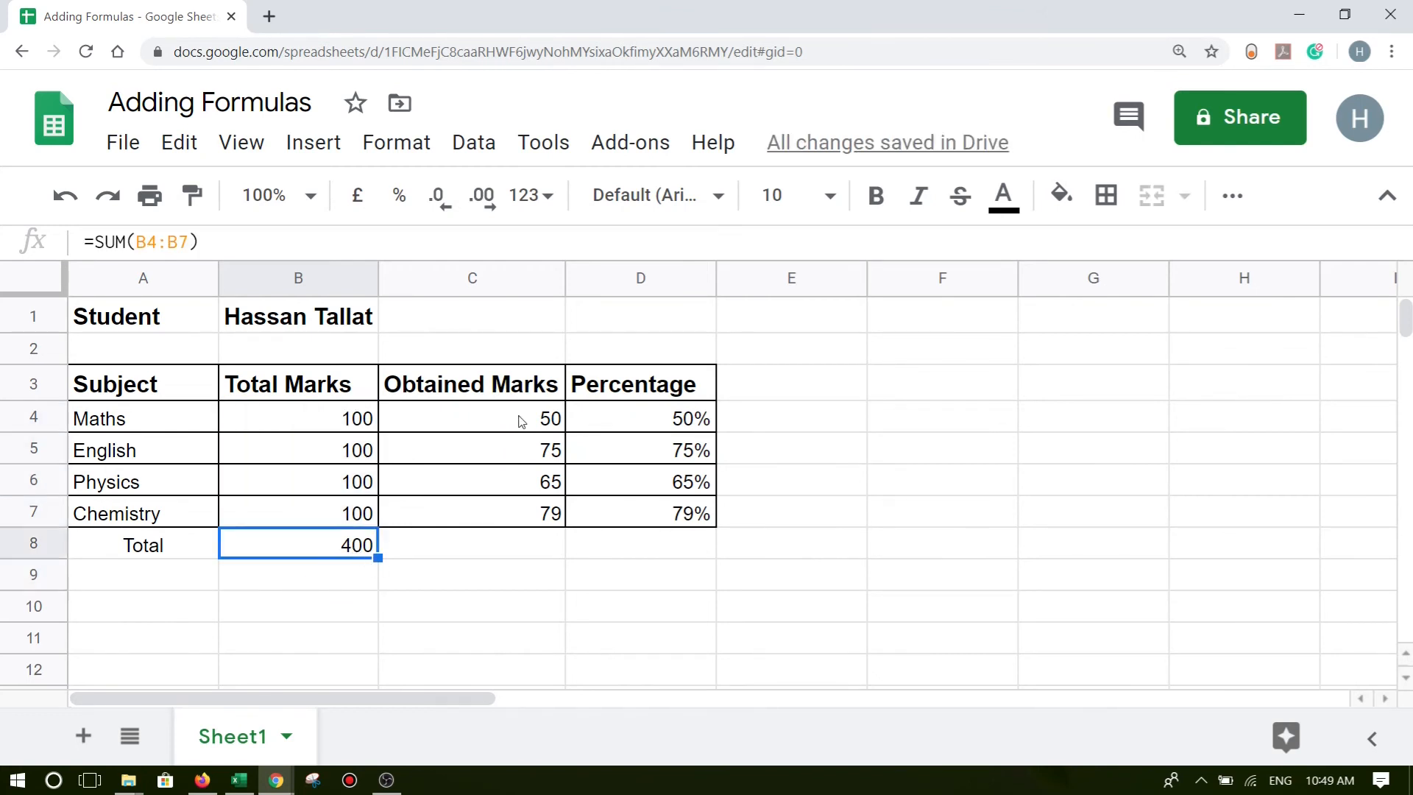
left_click_drag(523, 420, 536, 517)
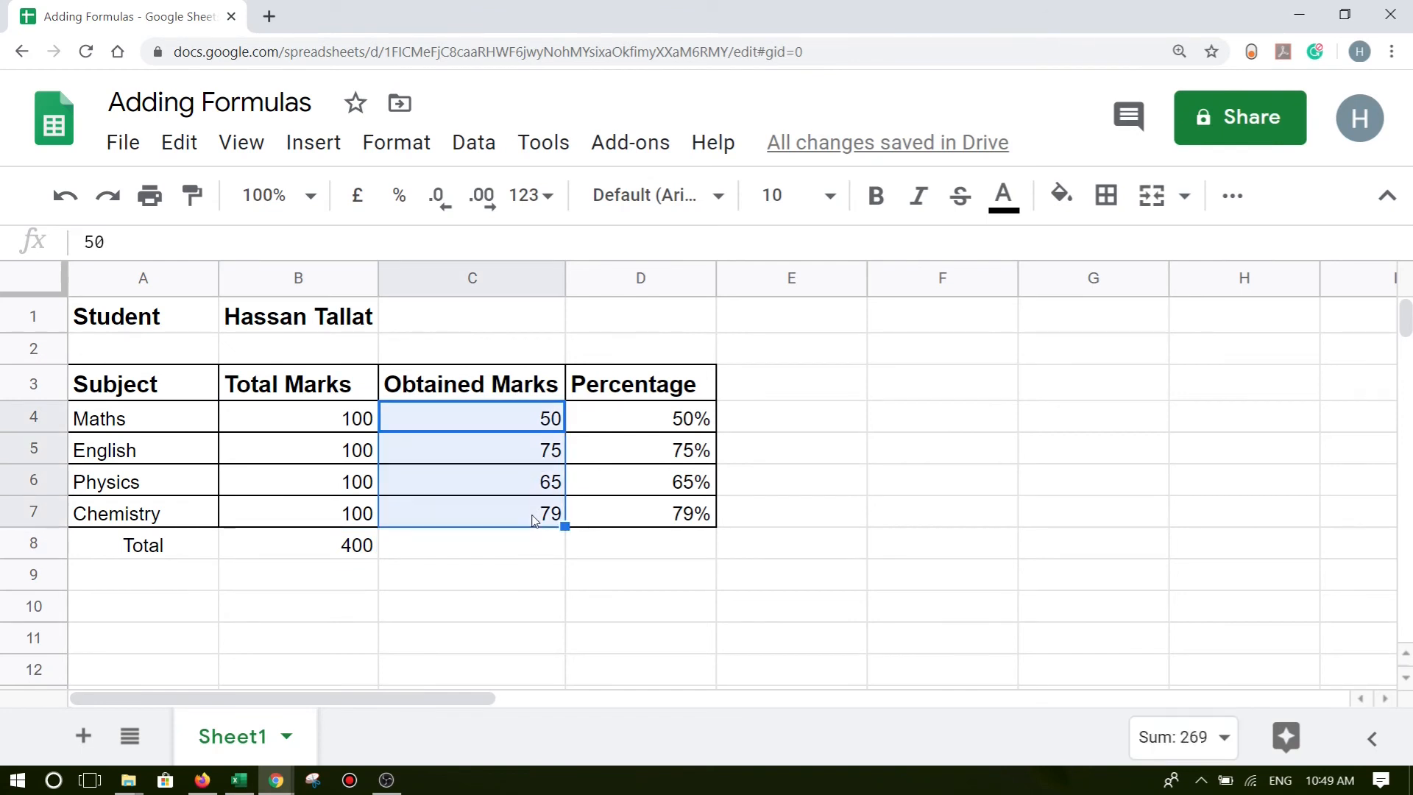
left_click(446, 554)
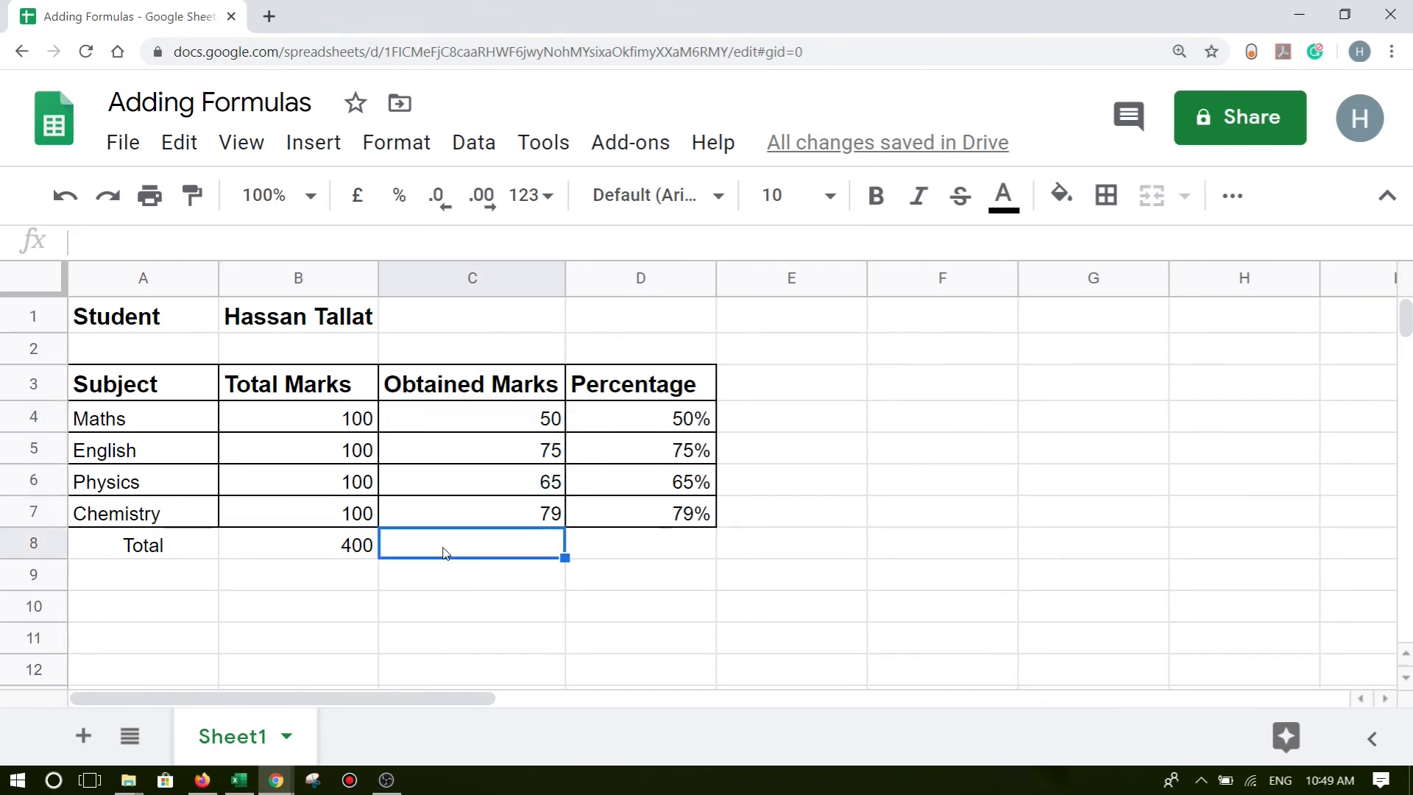
type("=")
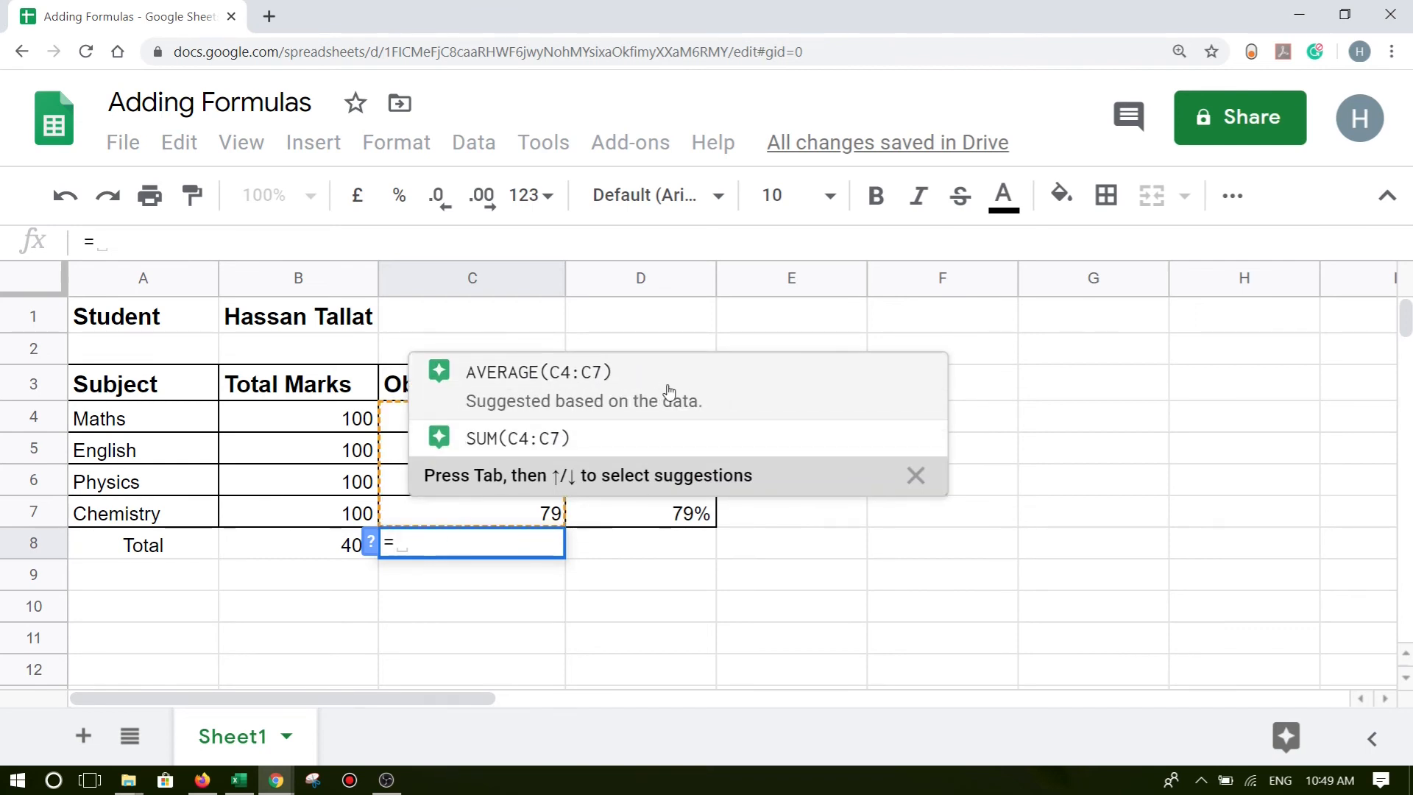
key("Escape")
Copy the SUM formula from B8 across the Total row into C8 and D8.
left_click(315, 561)
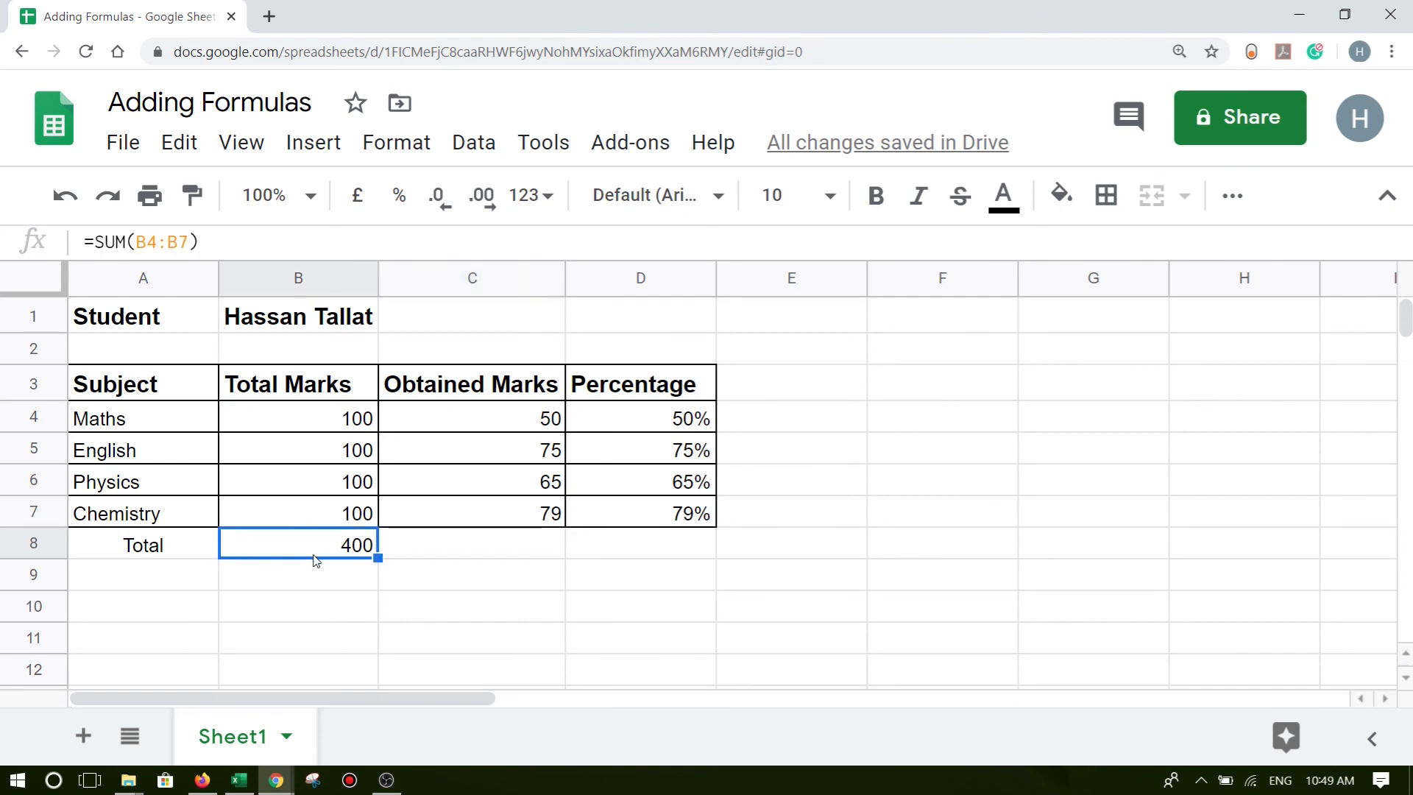
left_click_drag(377, 558, 659, 557)
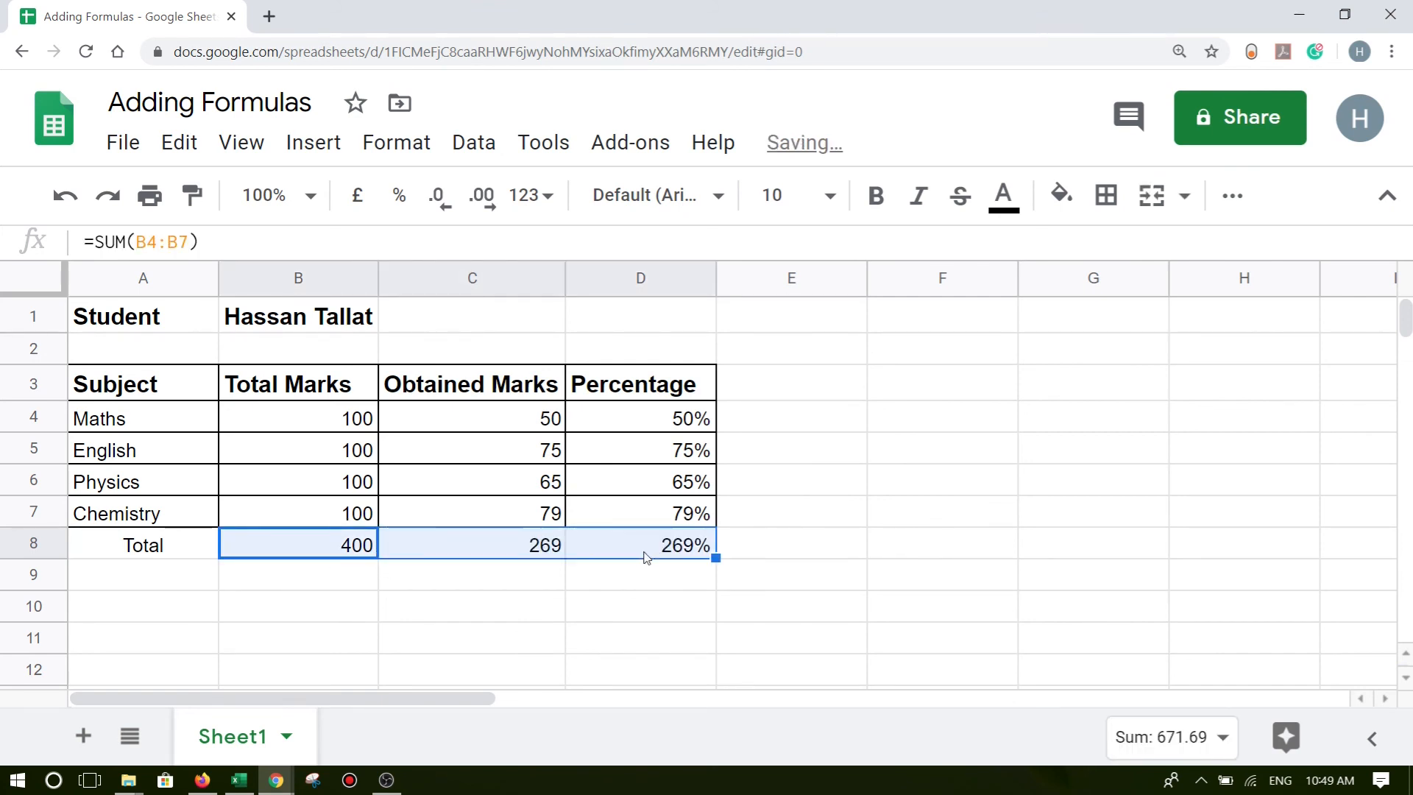
left_click(475, 580)
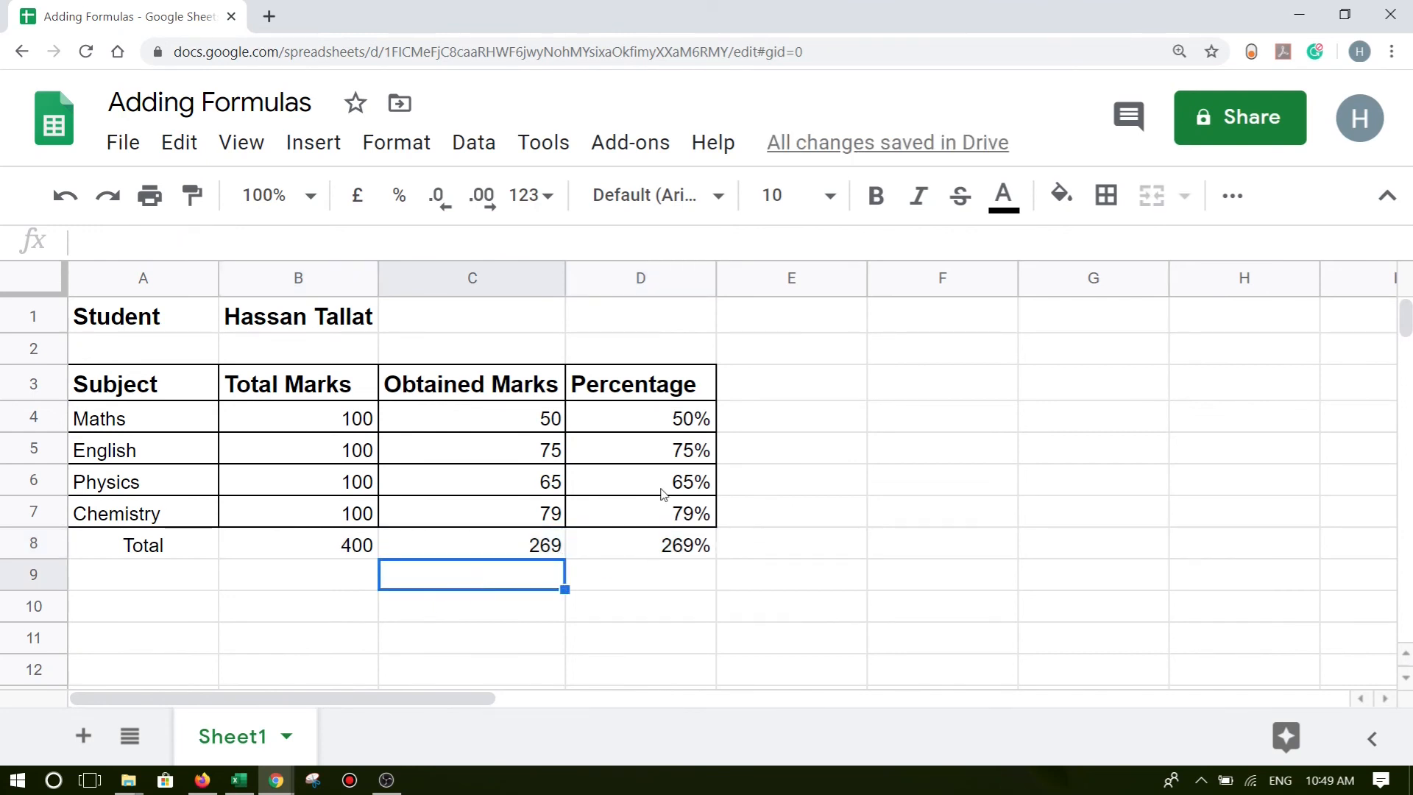
Replace the formula in D8, the Percentage cell of the Total row, with the suggested =C8/B8.
left_click(637, 554)
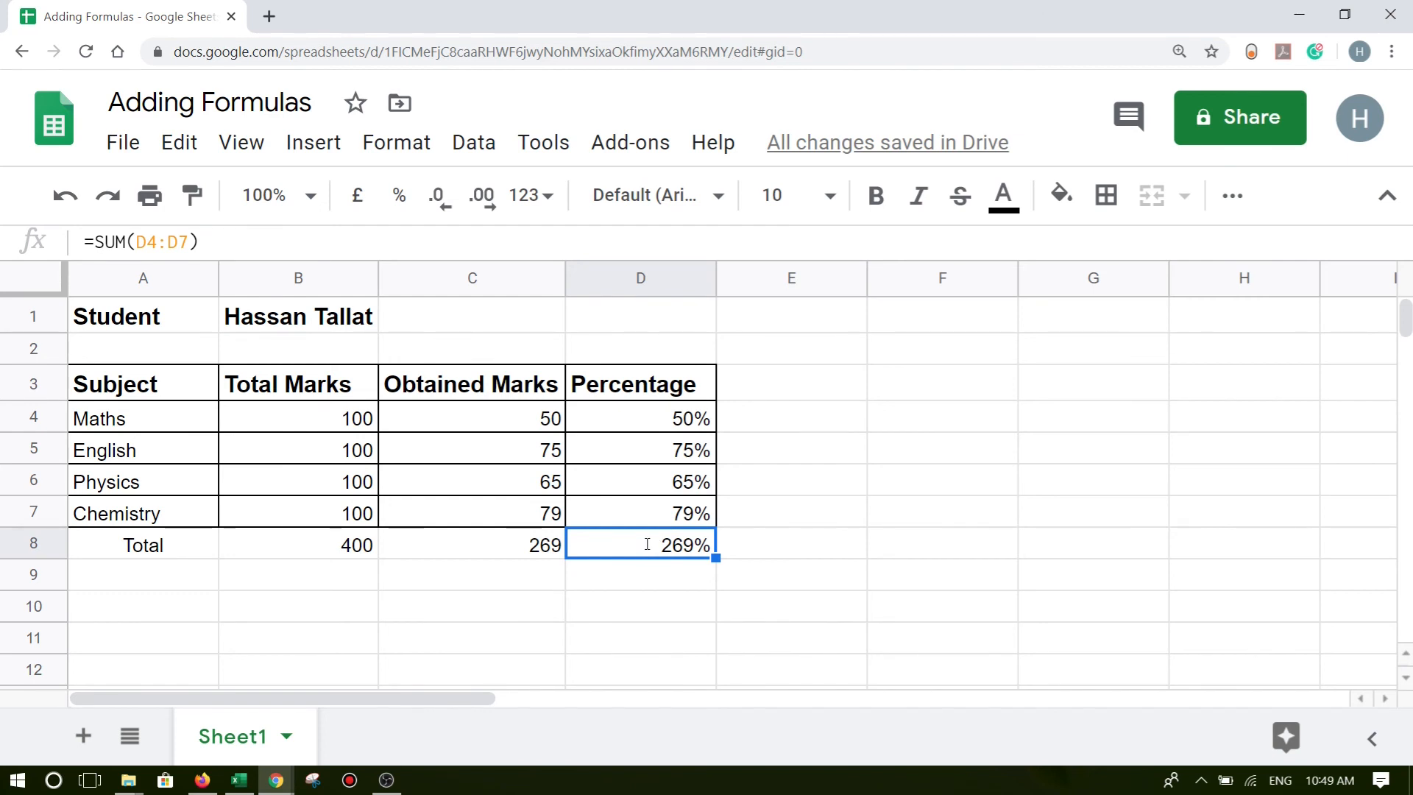
type("=")
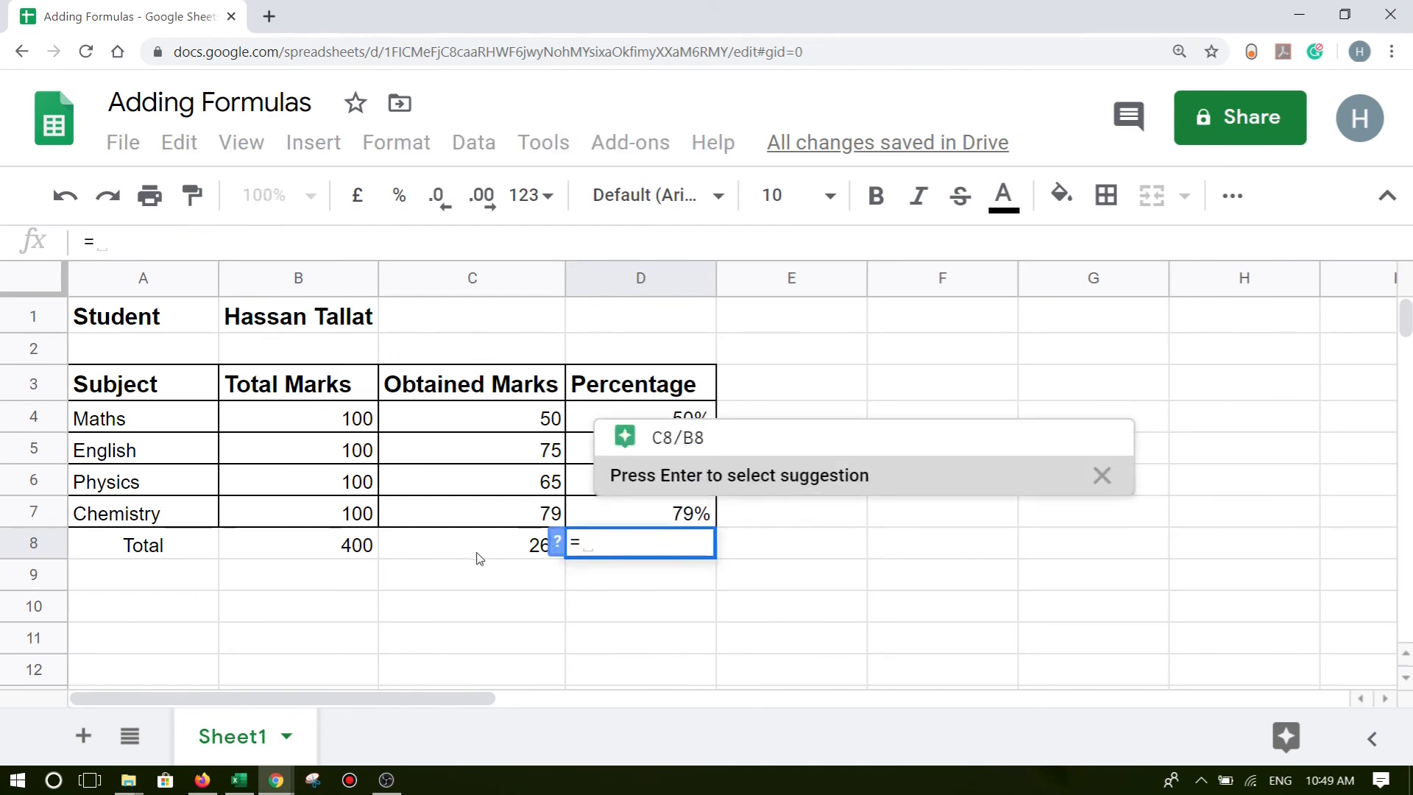
left_click(535, 556)
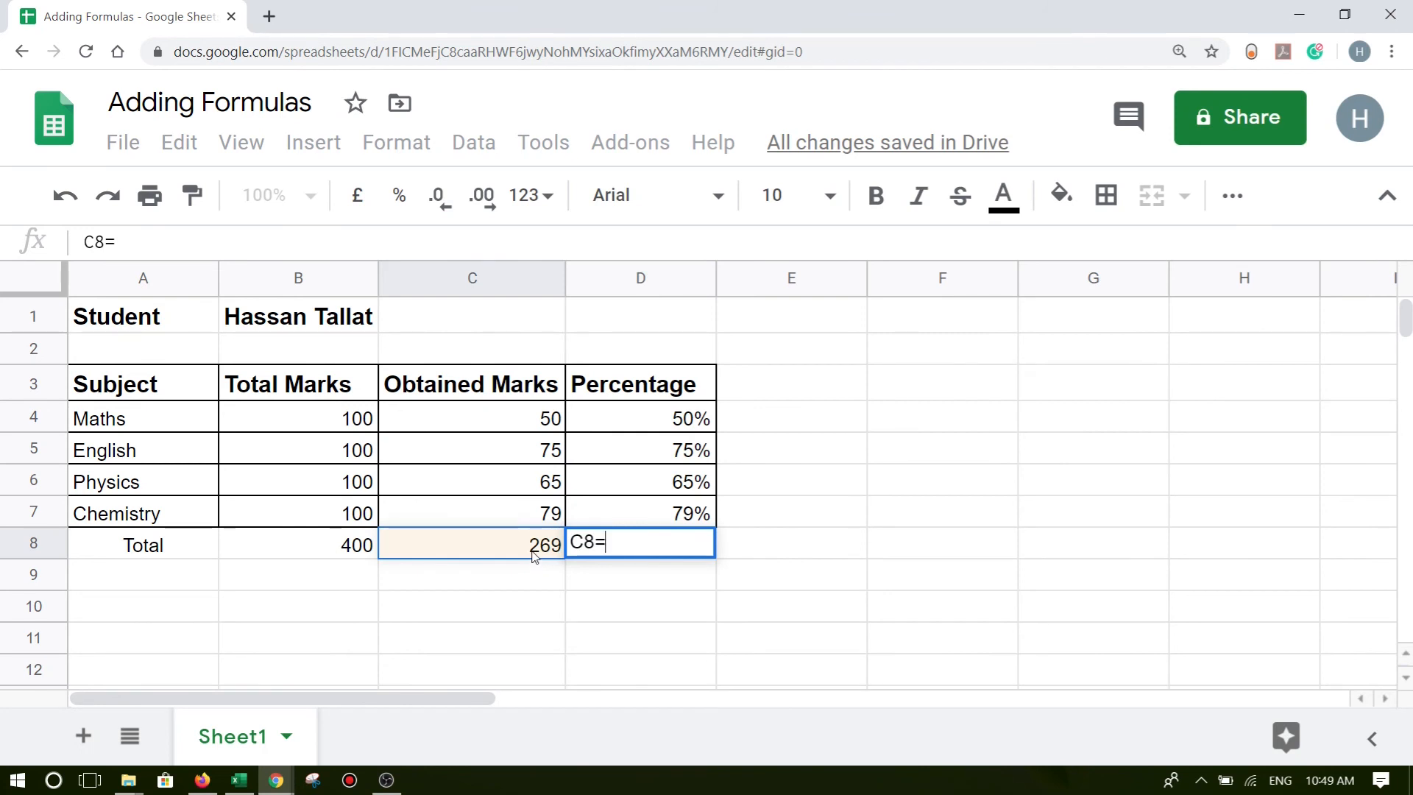
key("BackSpace")
key("BackSpace")
key("BackSpace")
type("=")
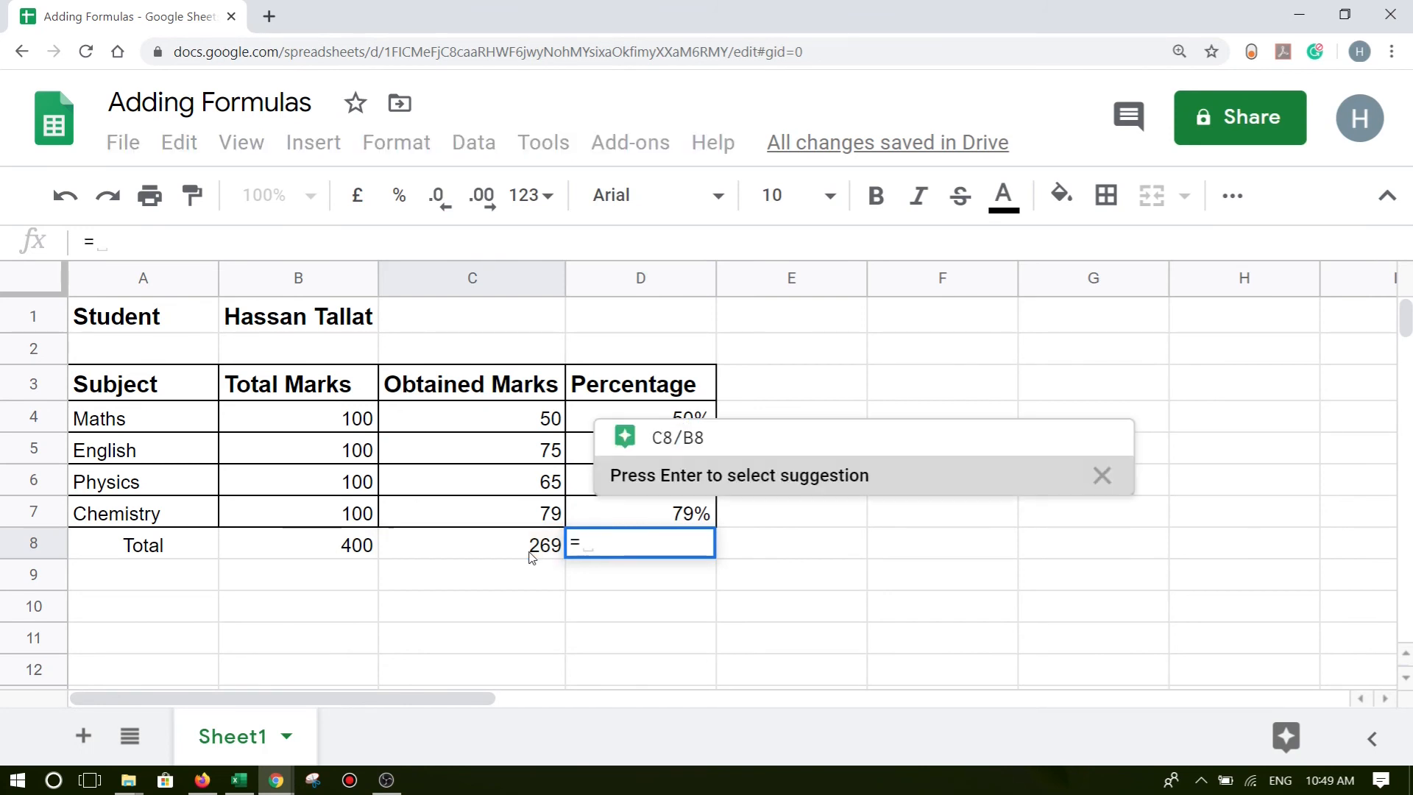
left_click(529, 557)
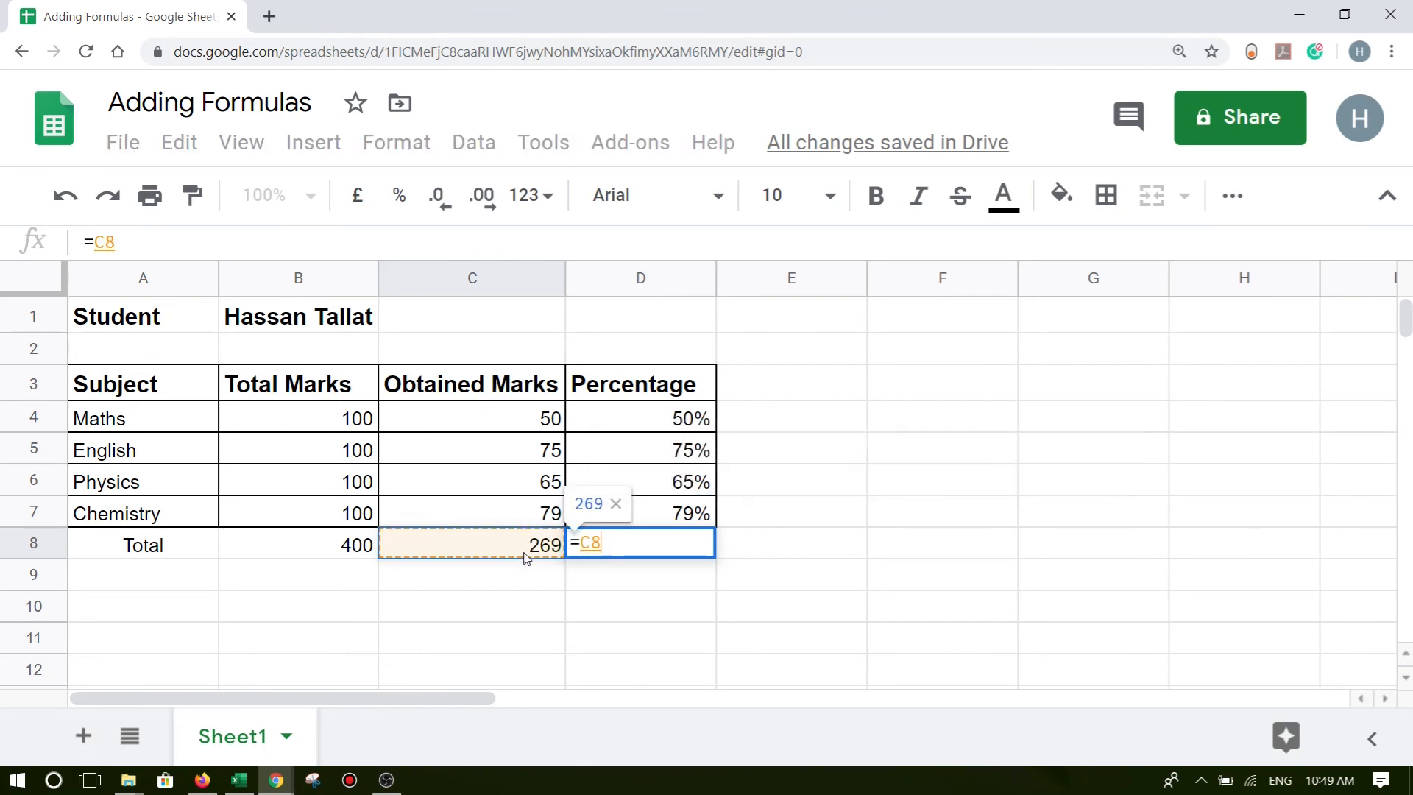
key("BackSpace")
key("BackSpace")
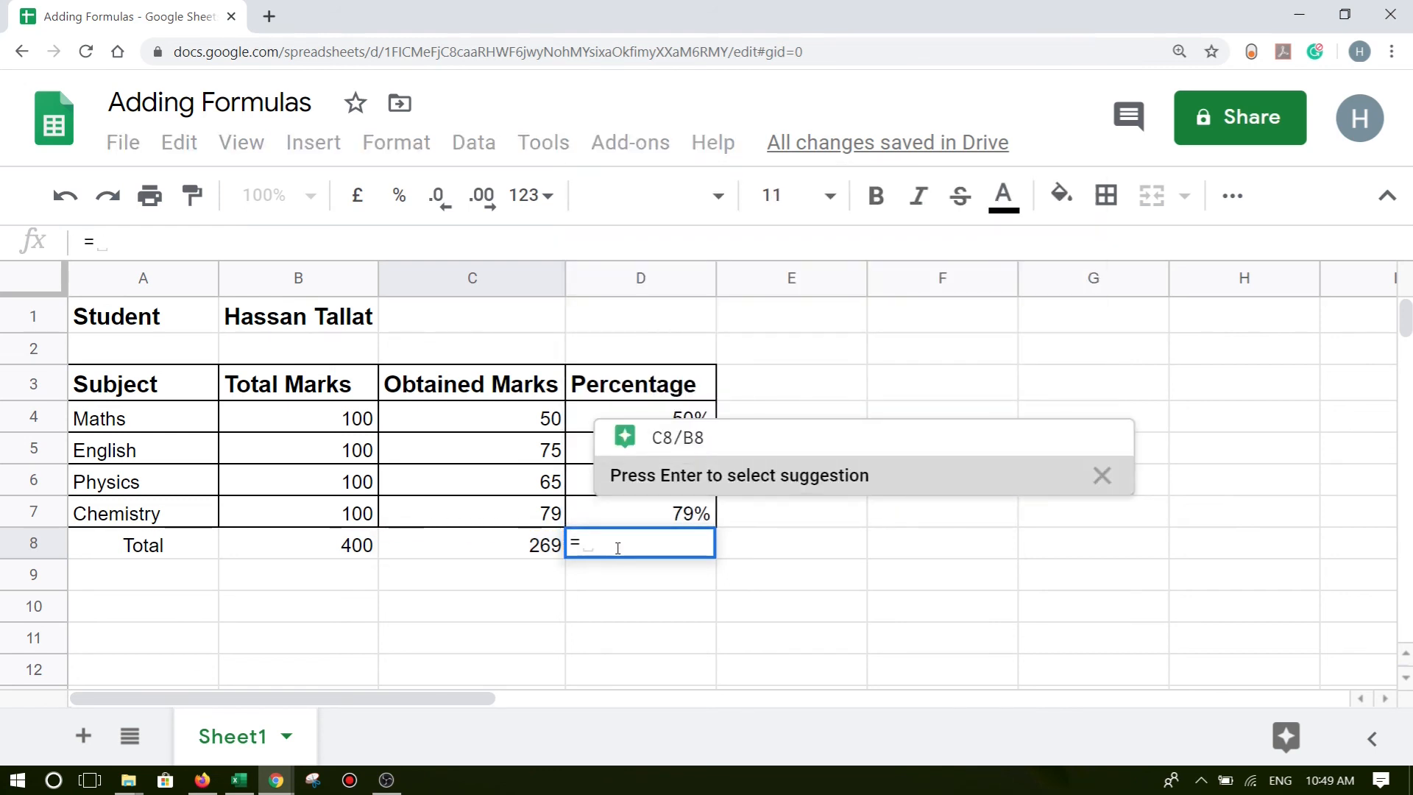
mouse_move(687, 458)
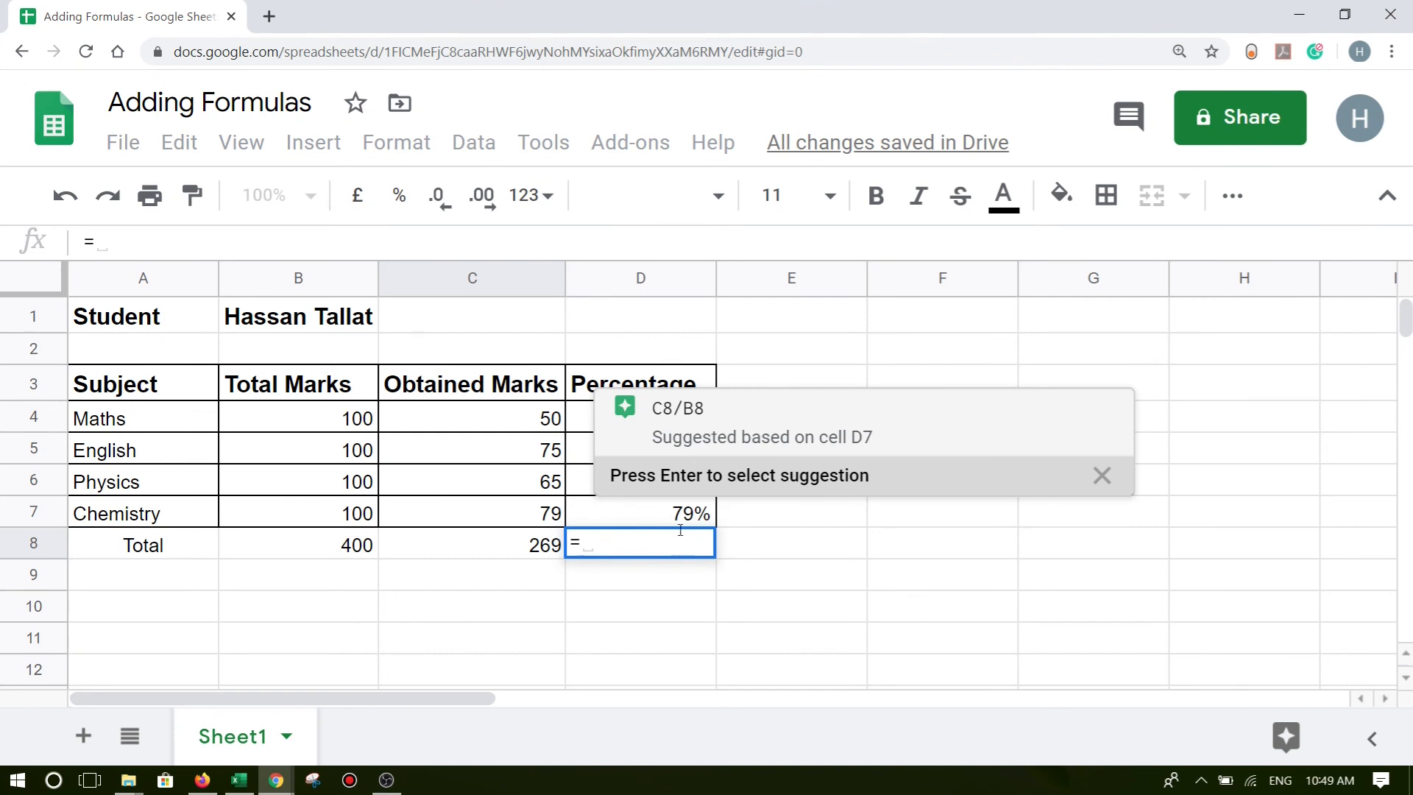
left_click(720, 430)
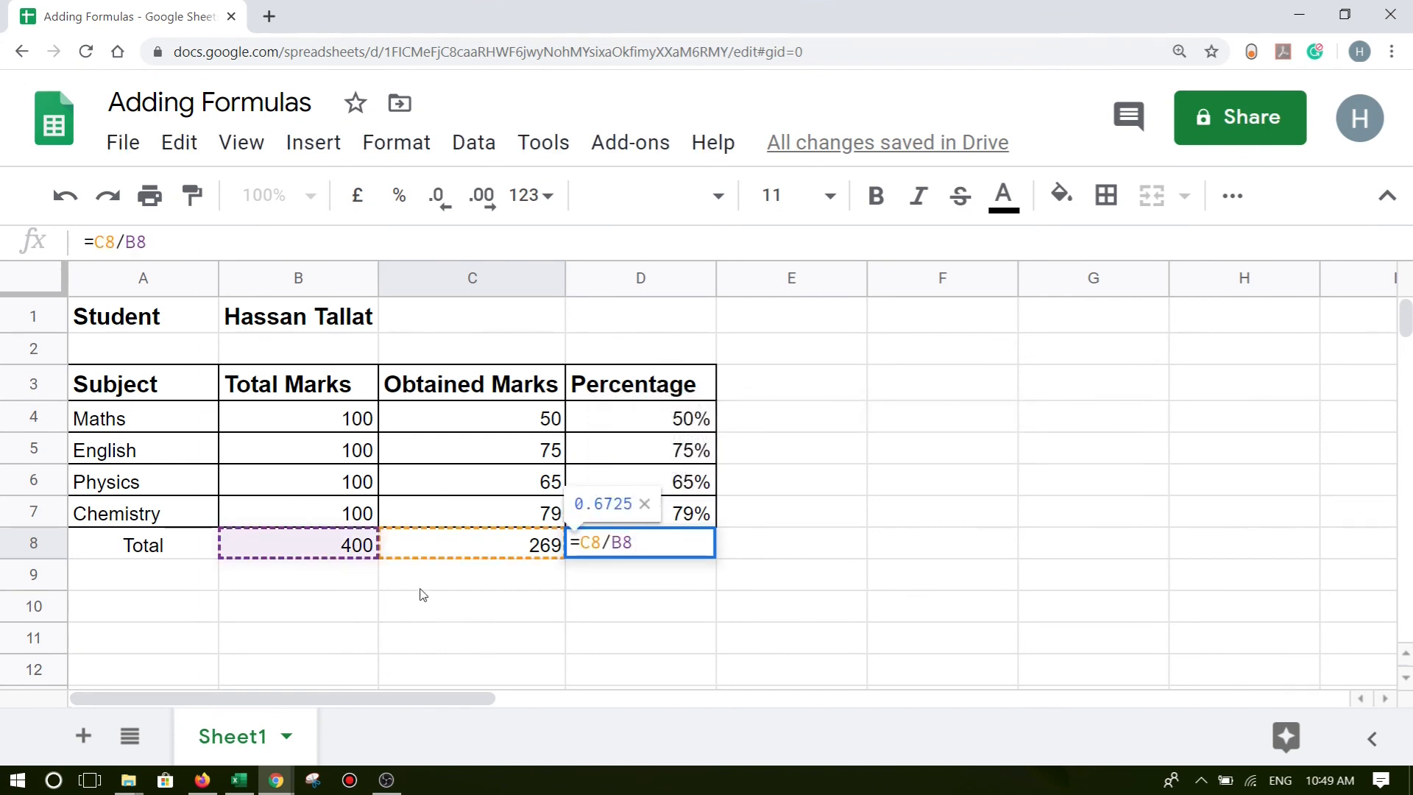
key("Return")
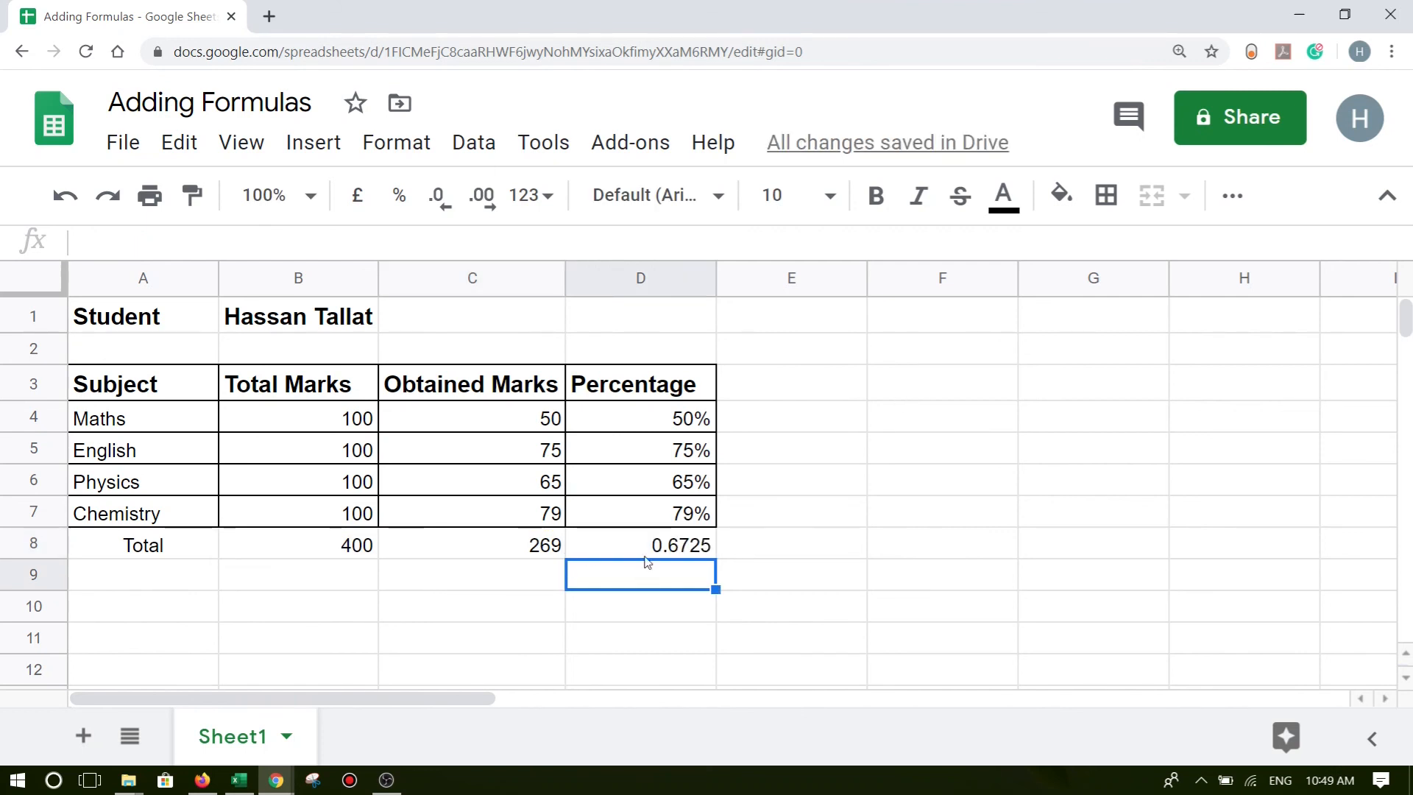
Format the overall percentage in D8 as a percent with no decimal places.
left_click(674, 545)
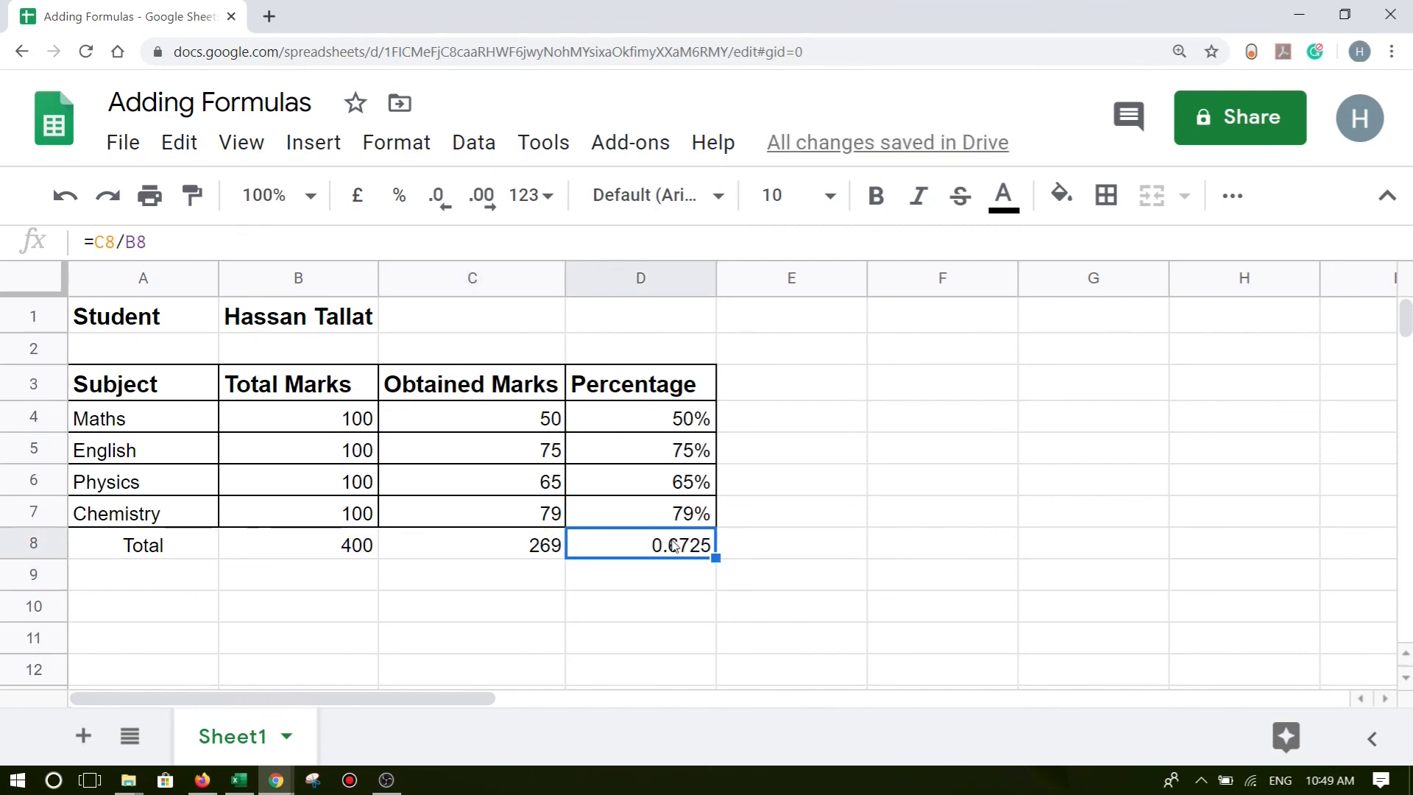
left_click(404, 193)
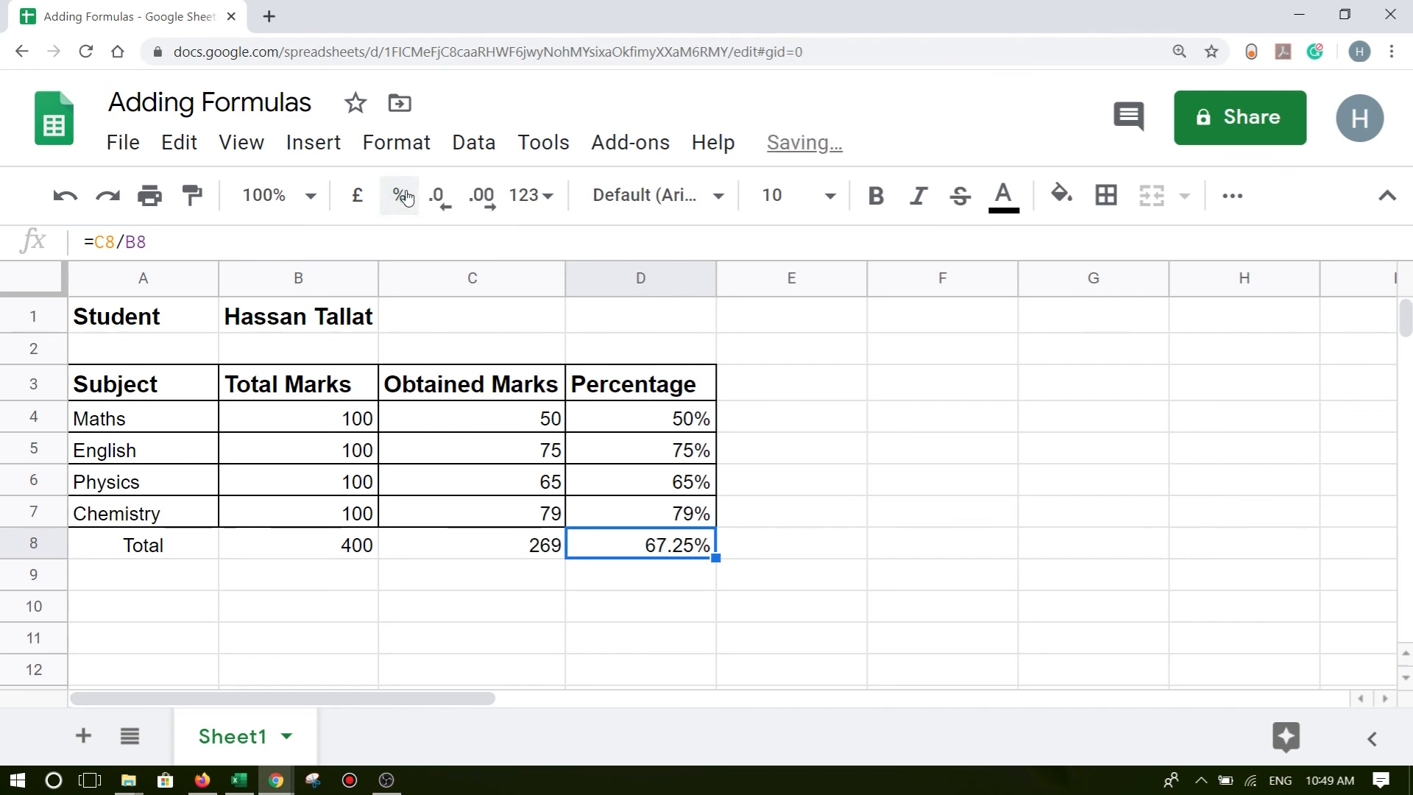
left_click(442, 195)
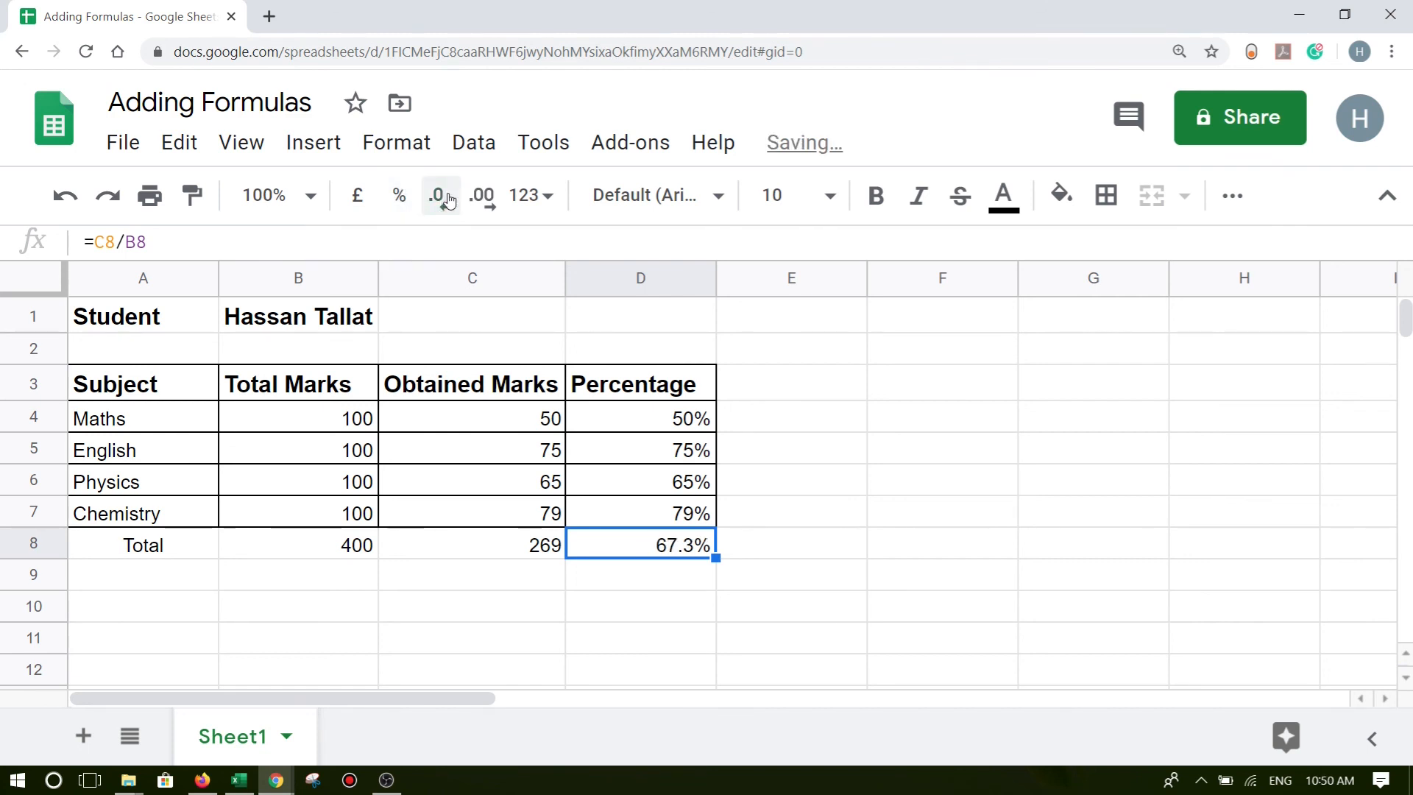
left_click(442, 196)
left_click(932, 414)
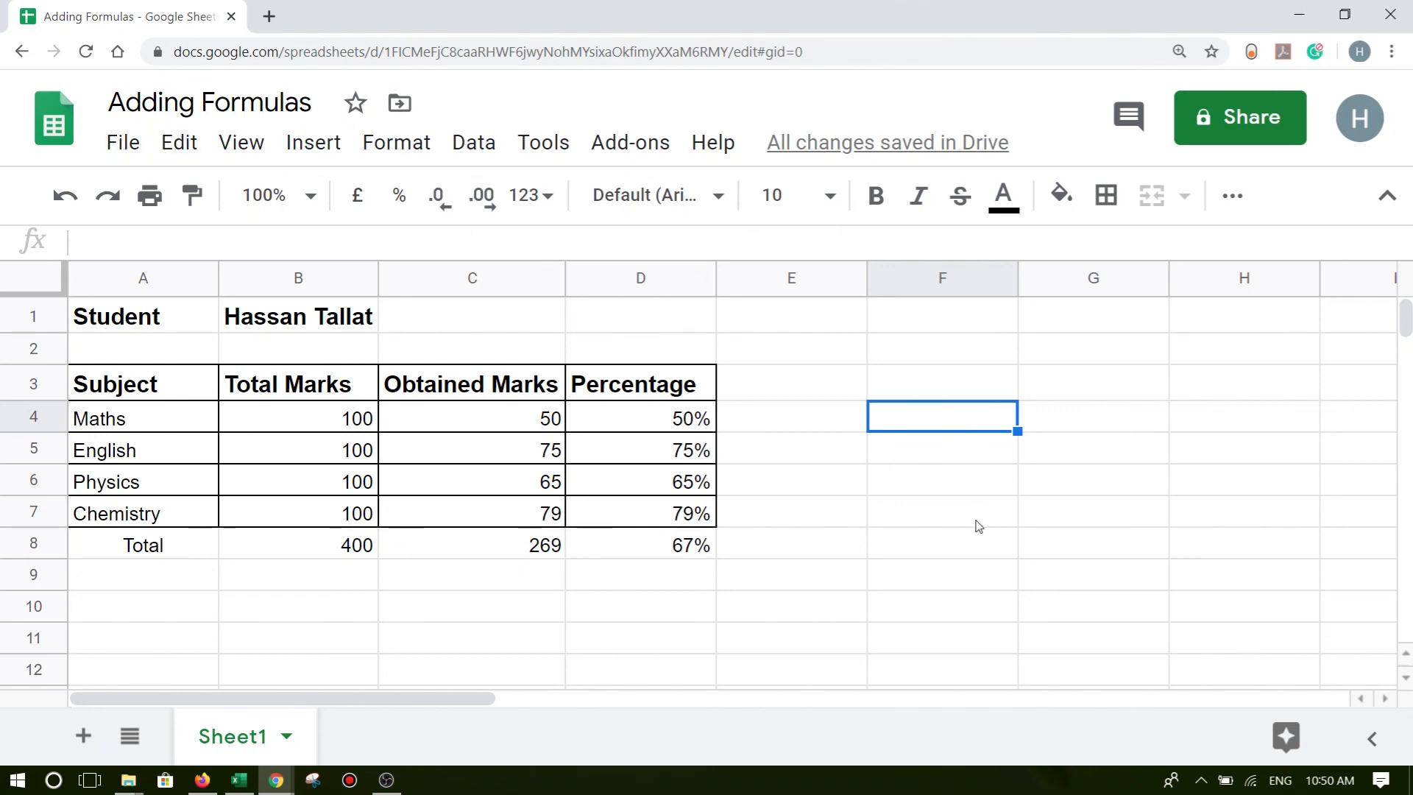
Open the Copy document dialog for the Adding Formulas spreadsheet.
left_click(122, 144)
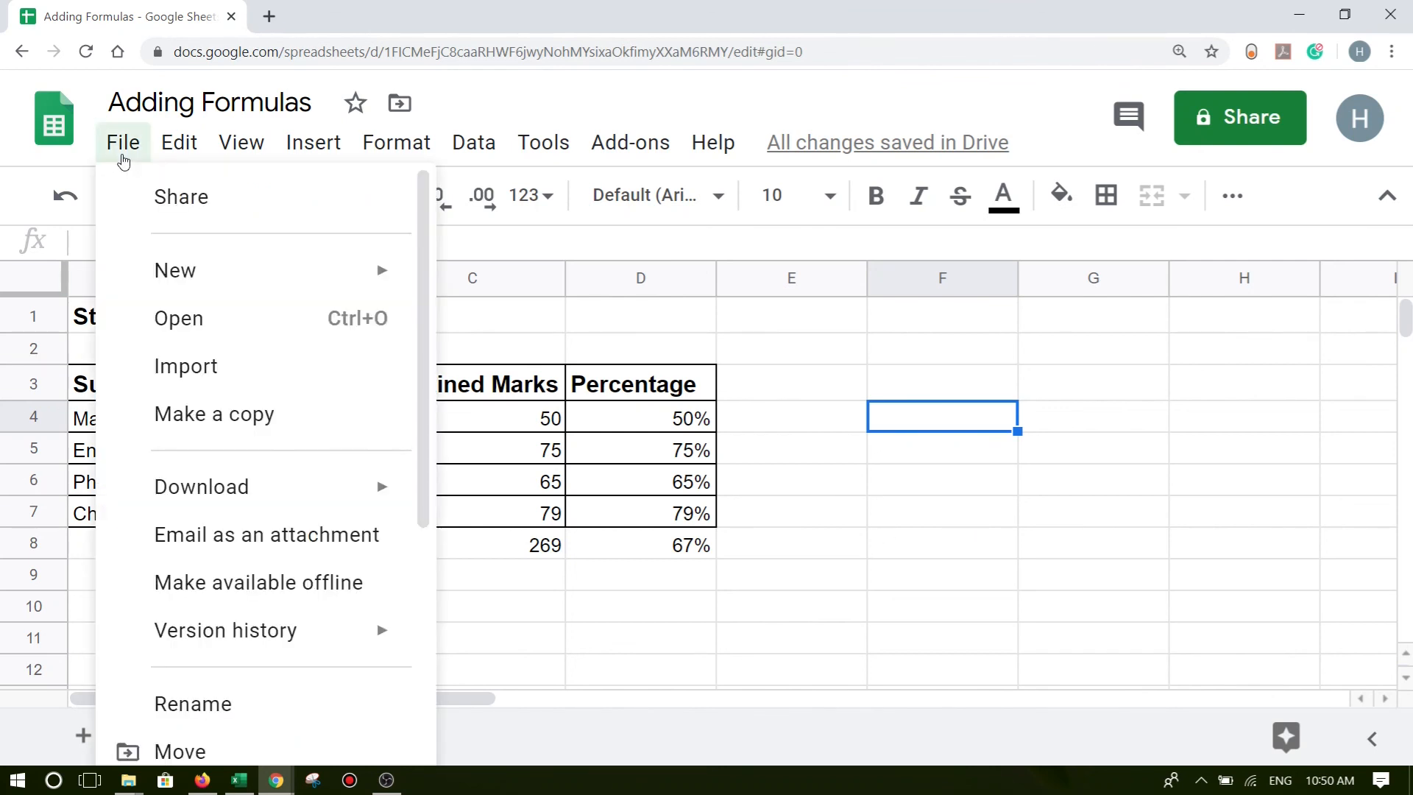
left_click(269, 419)
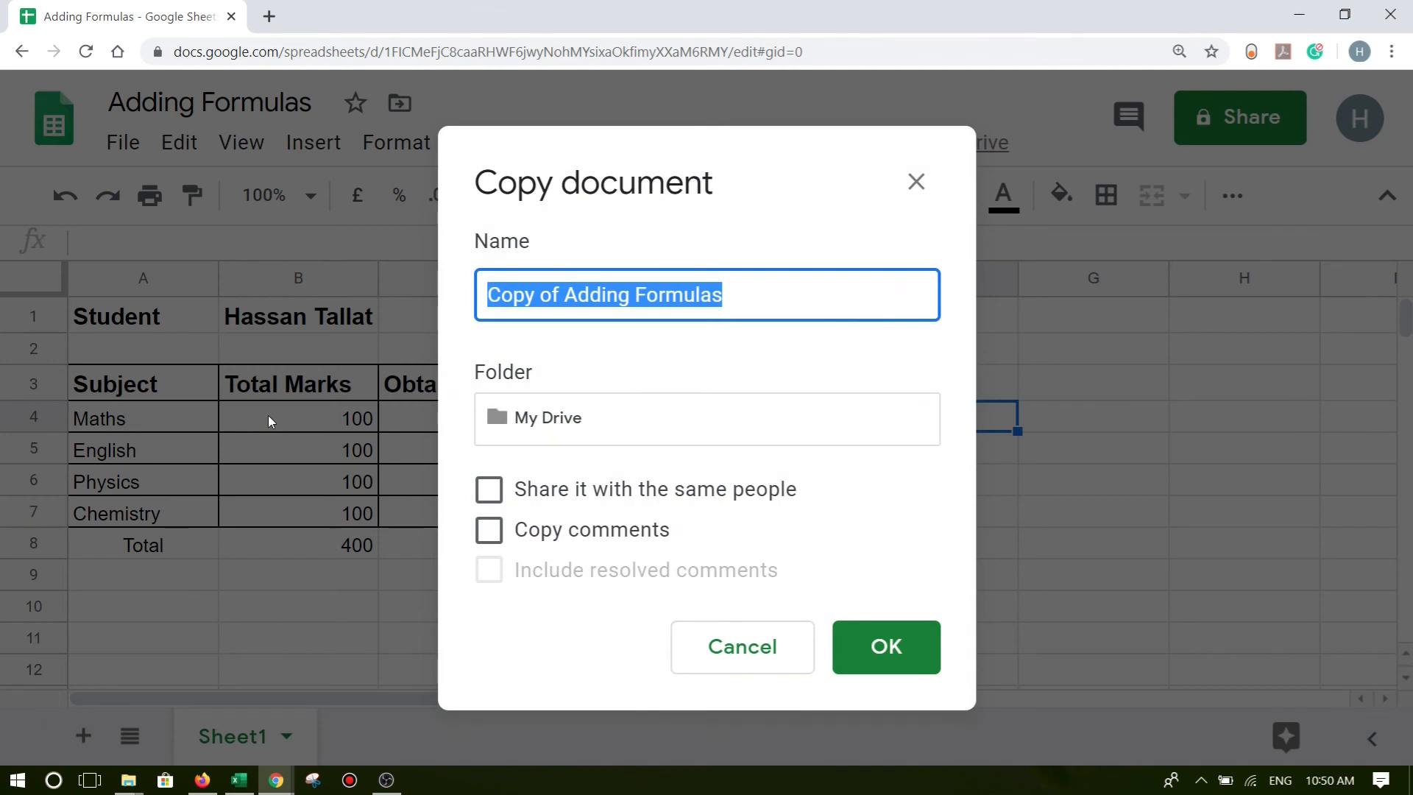